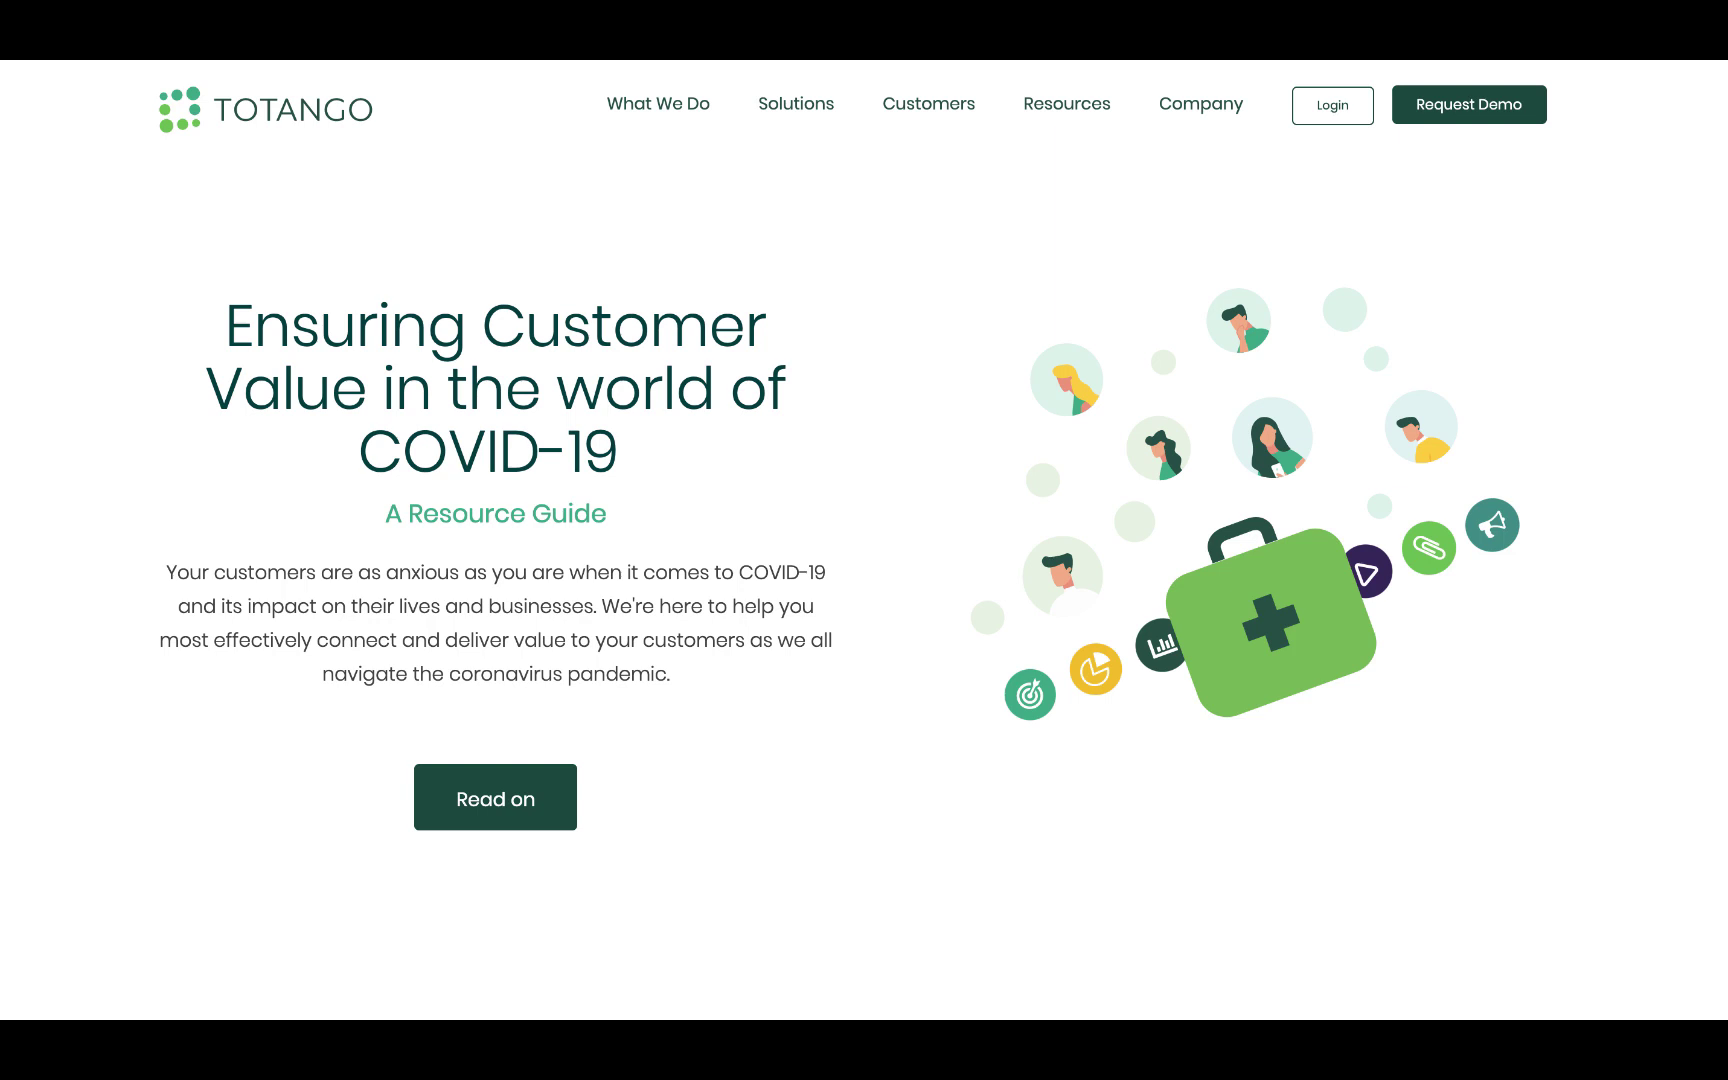
# Look through Totango's COVID-19 resource guide, the Community and Business plan comparison, and the COVID-19 Toolkit overview.
pyautogui.scroll(-3, 1057, 885)
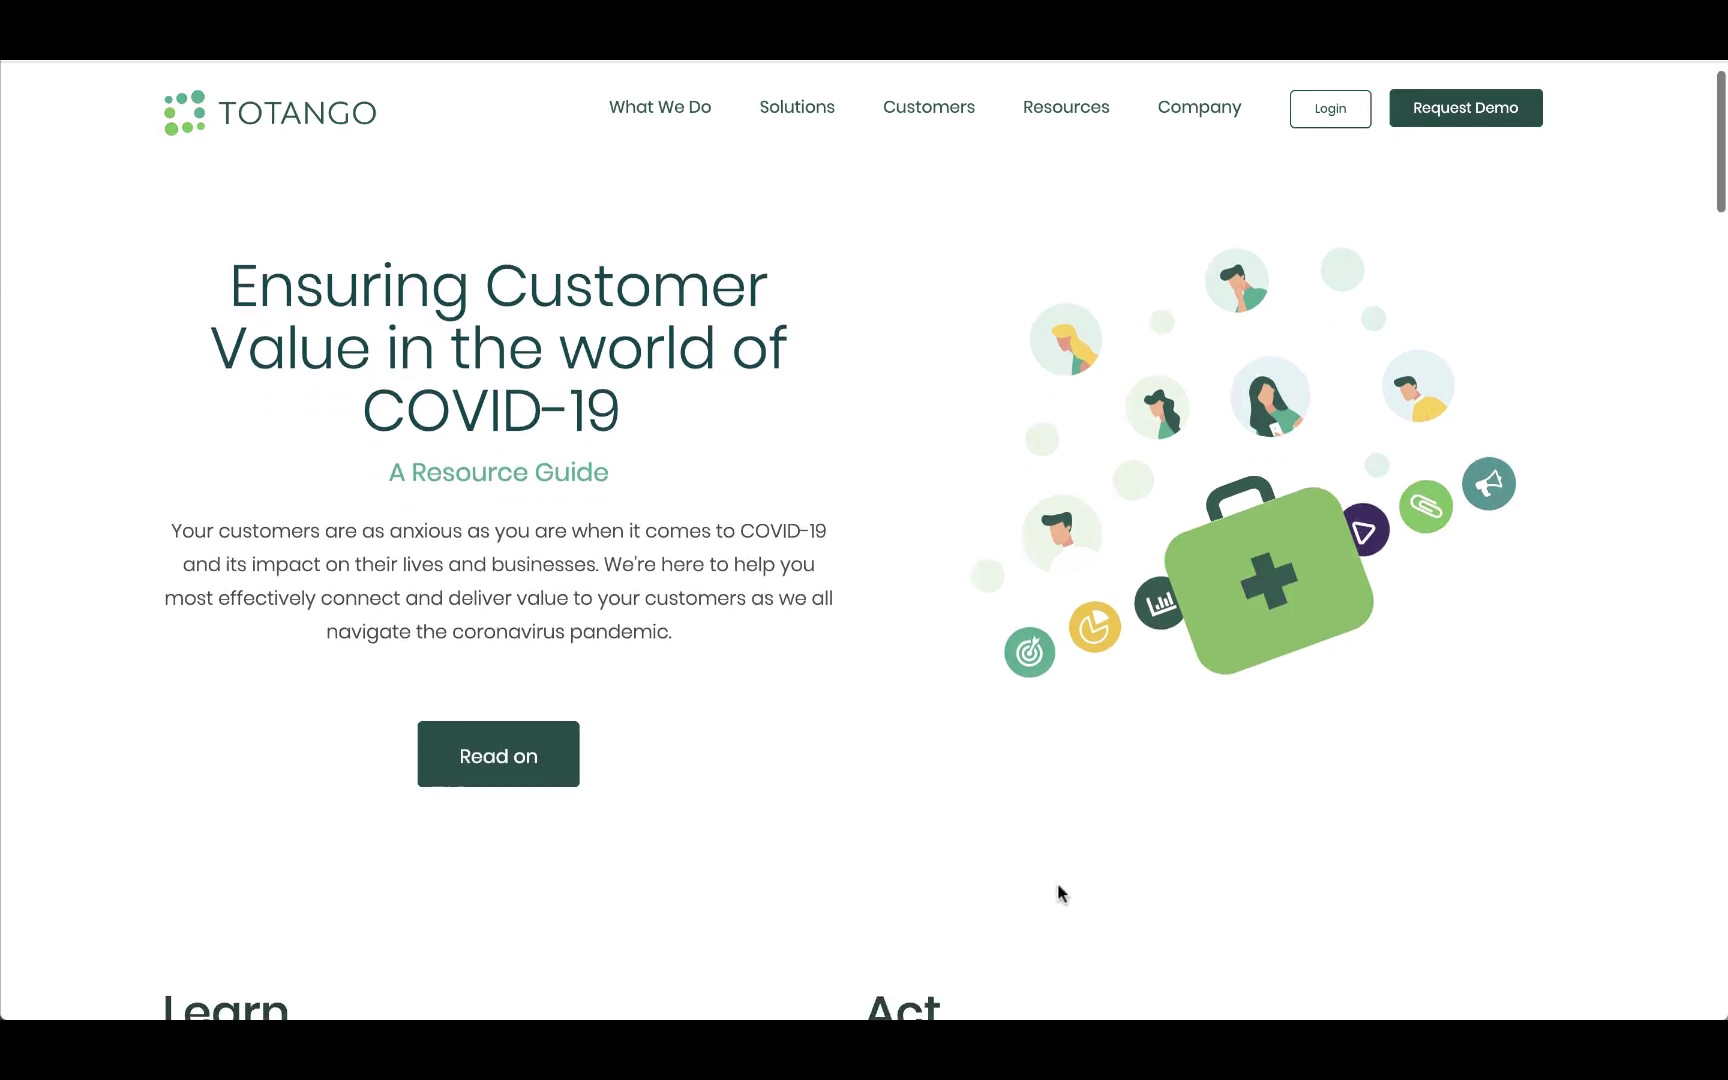
pyautogui.scroll(-3, 1059, 890)
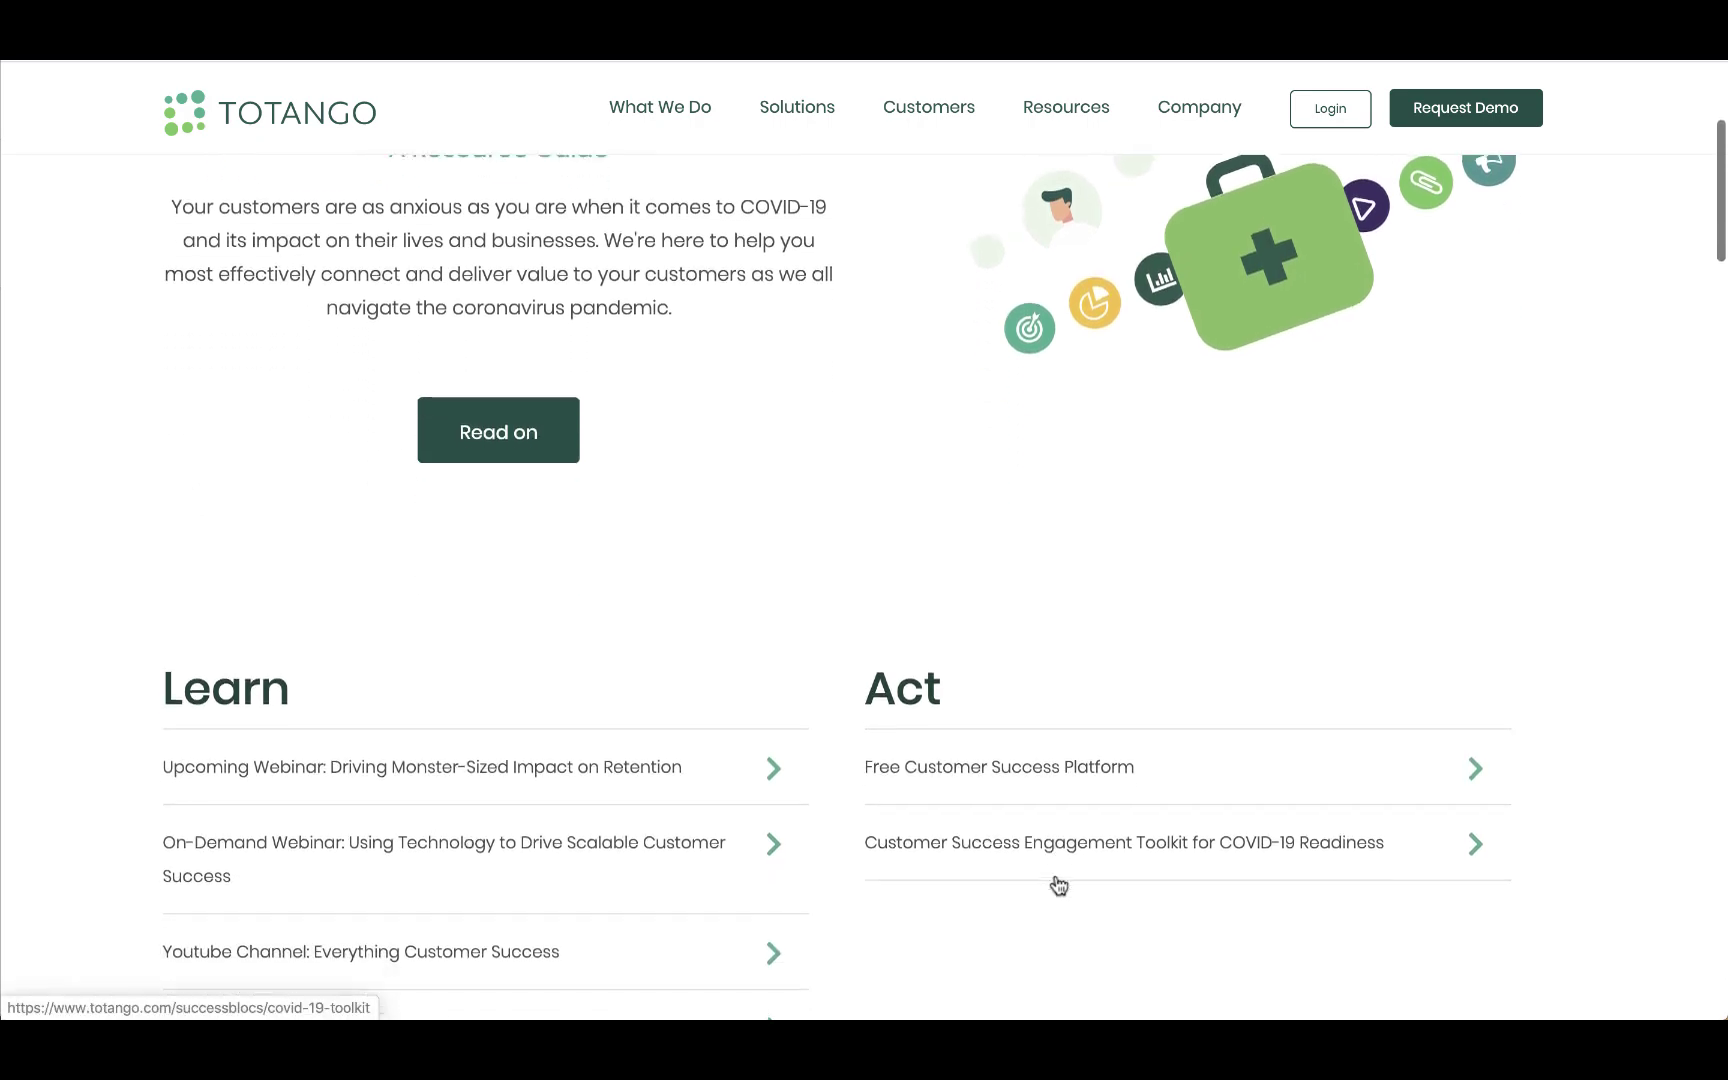
pyautogui.scroll(-2, 1059, 886)
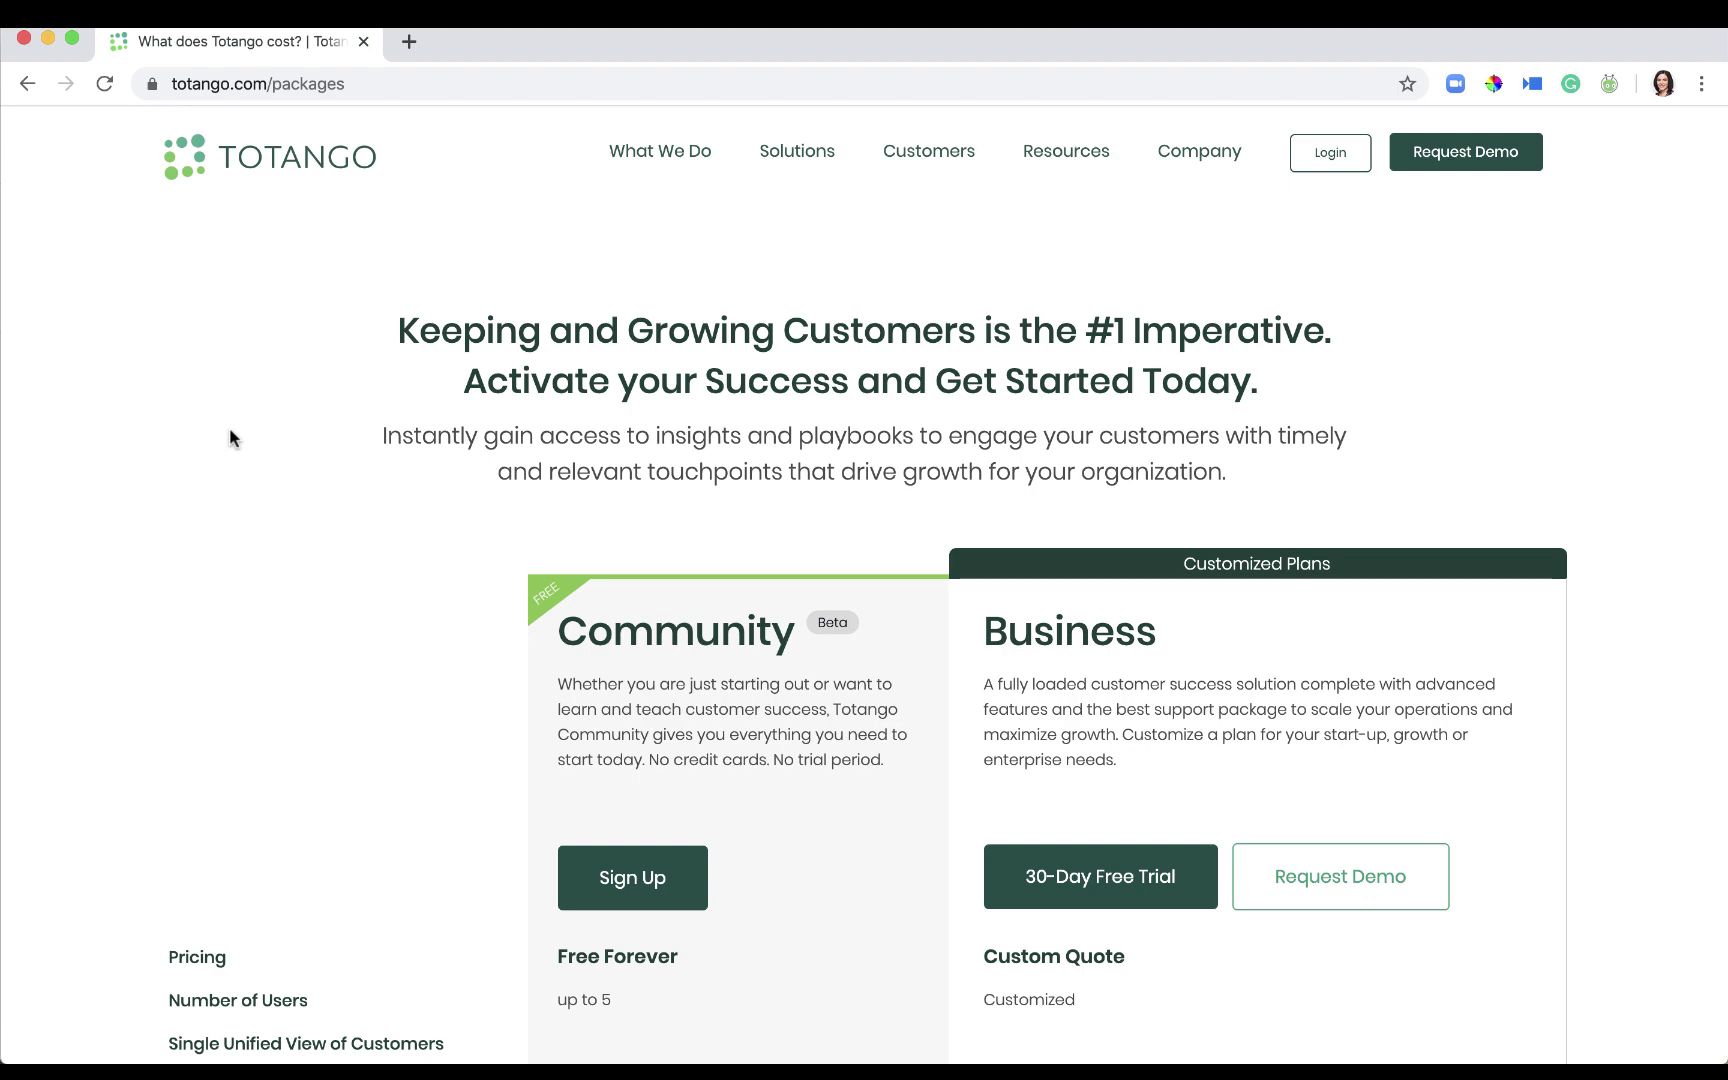
pyautogui.scroll(-4, 230, 437)
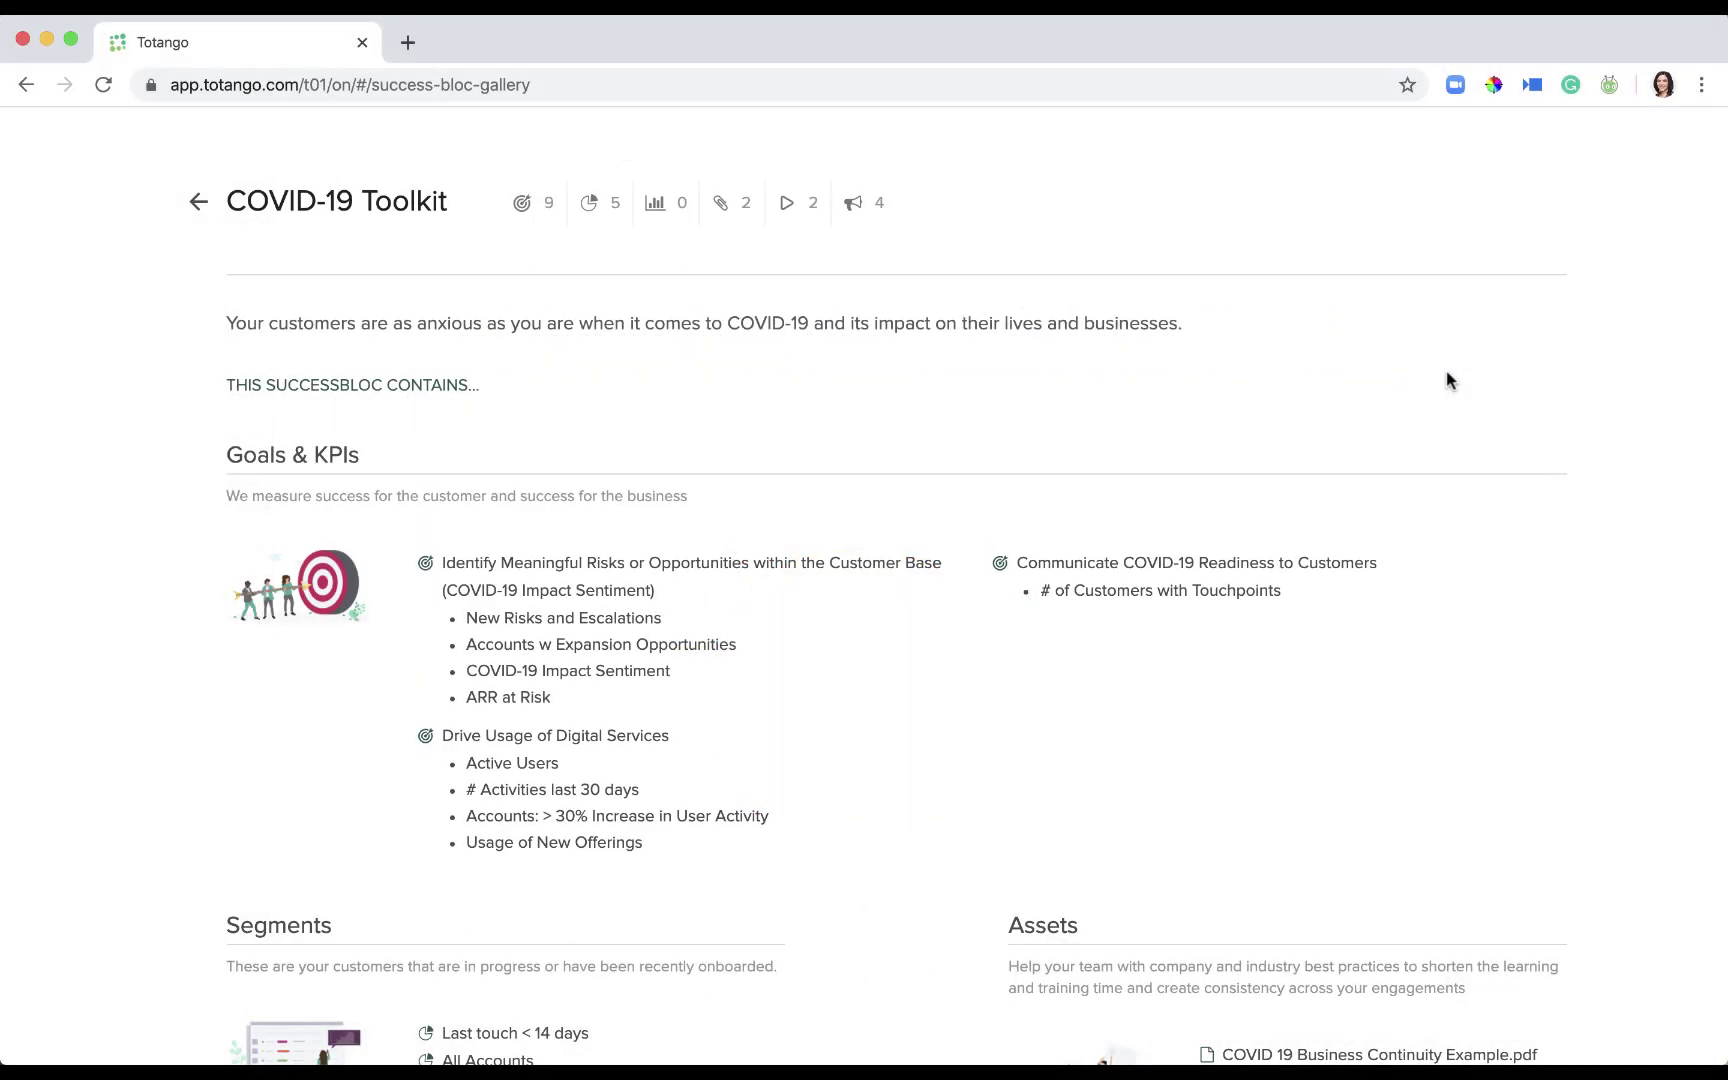
pyautogui.scroll(-5, 1446, 372)
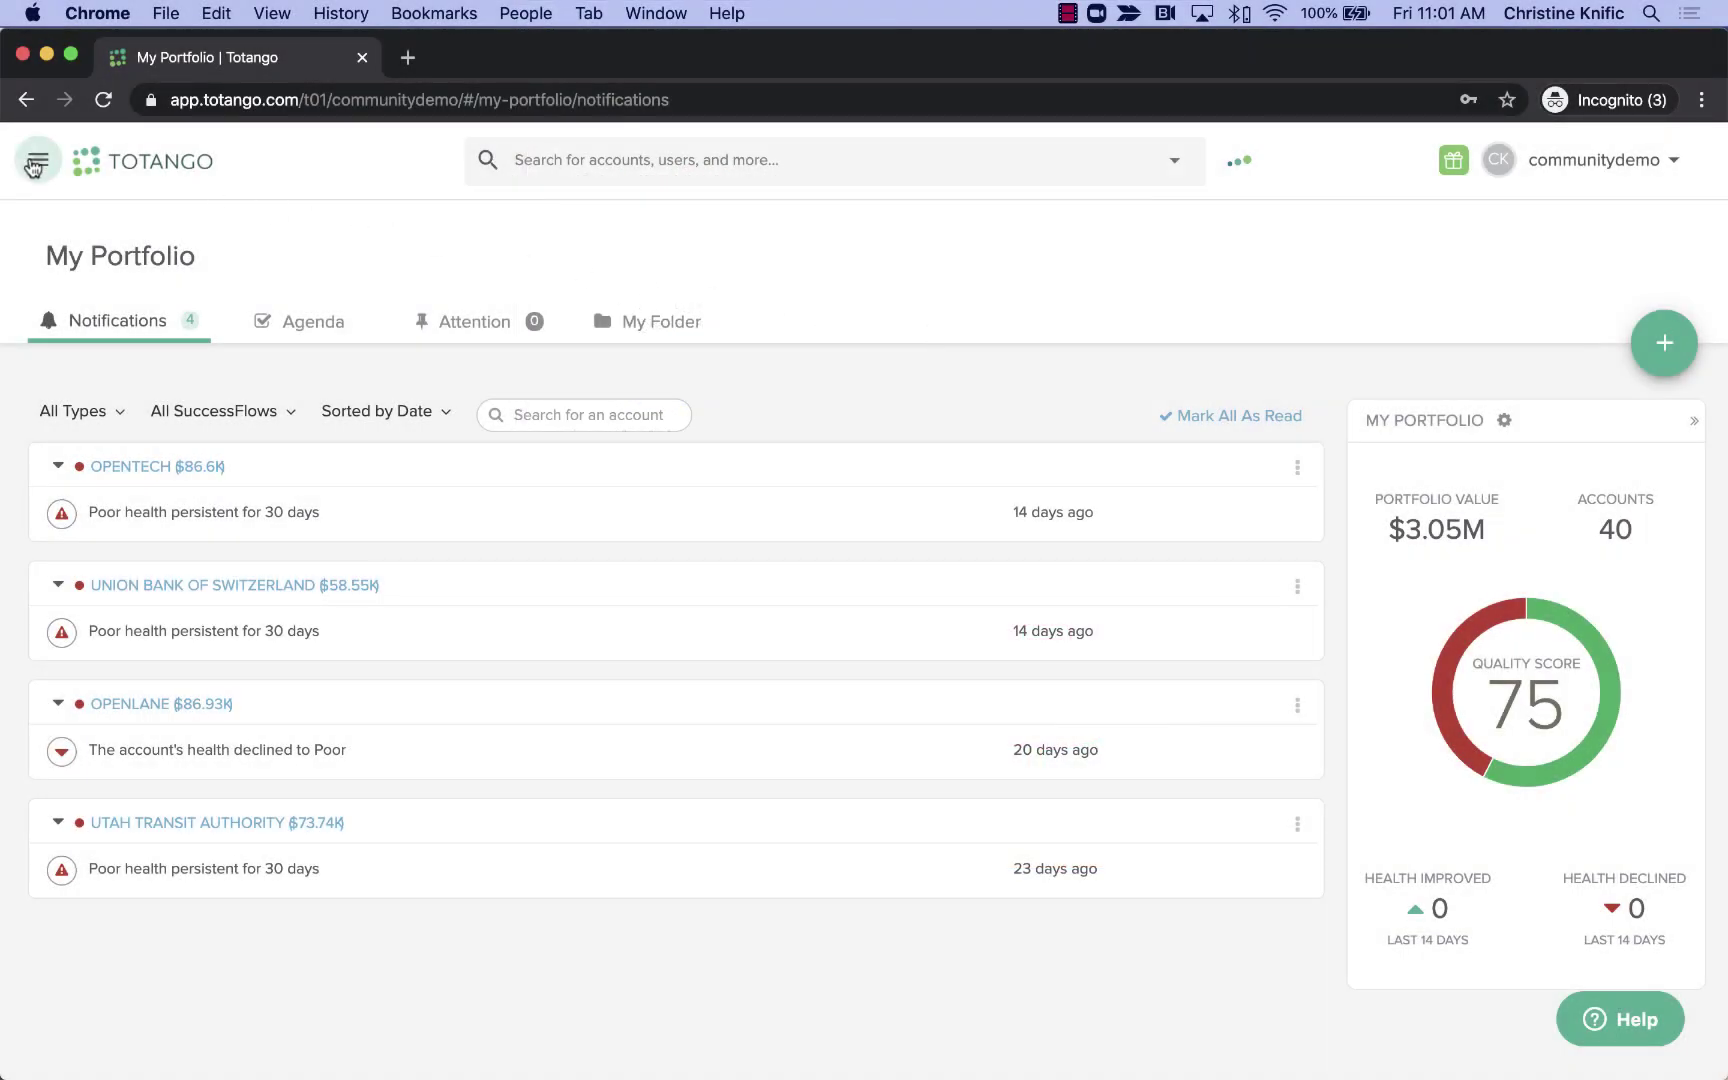
# Open the SuccessBLOC Marketplace and browse the available Essentials and Other SuccessBLOCs.
pyautogui.click(36, 164)
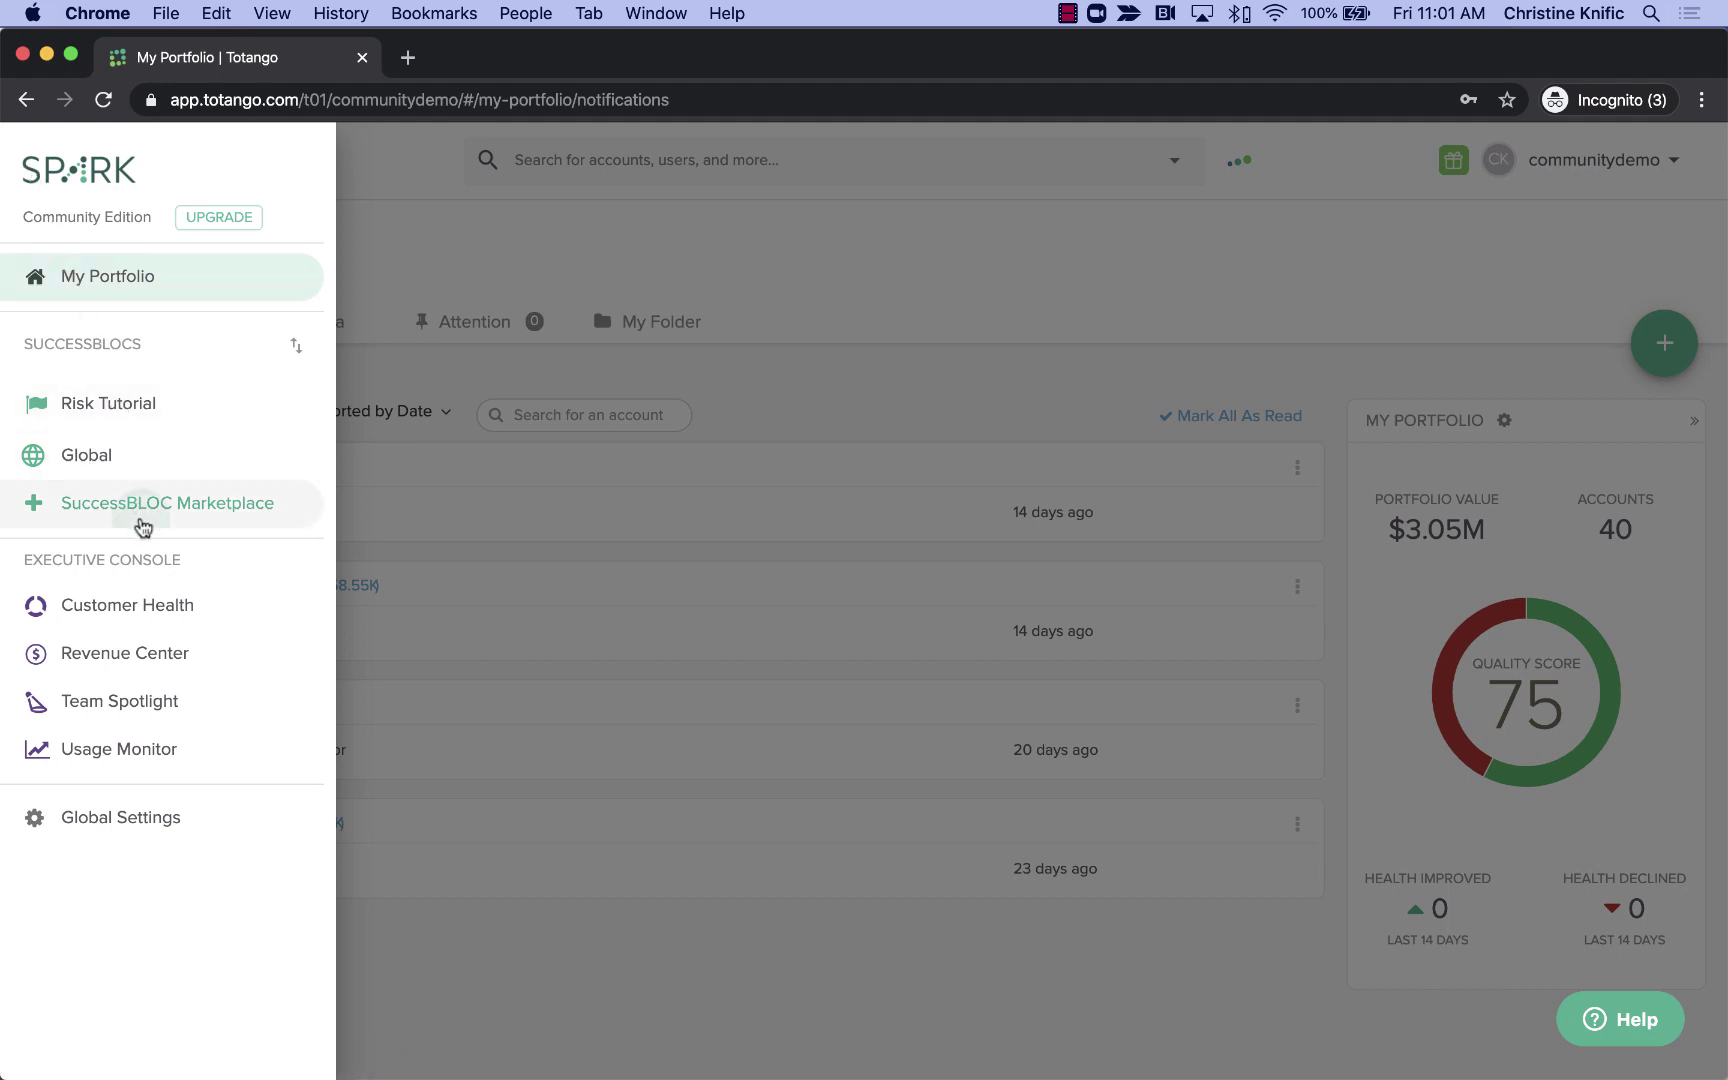
pyautogui.click(143, 522)
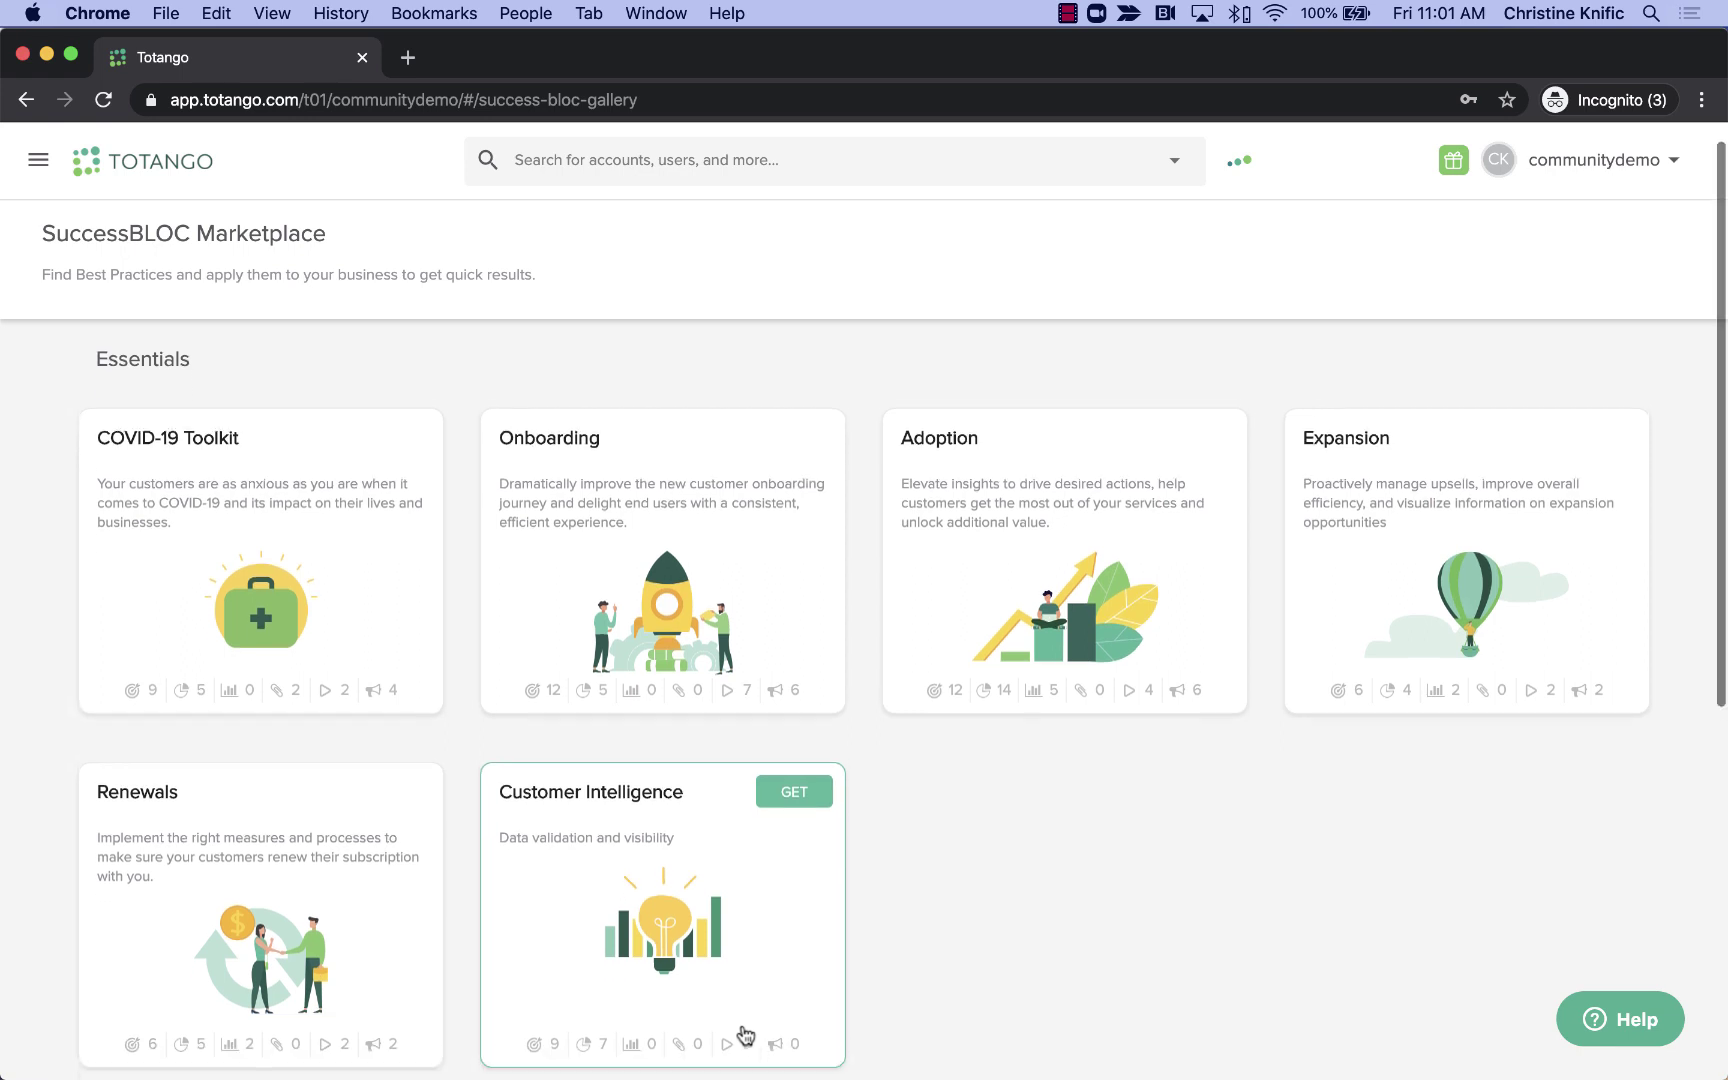
pyautogui.scroll(-4, 747, 1035)
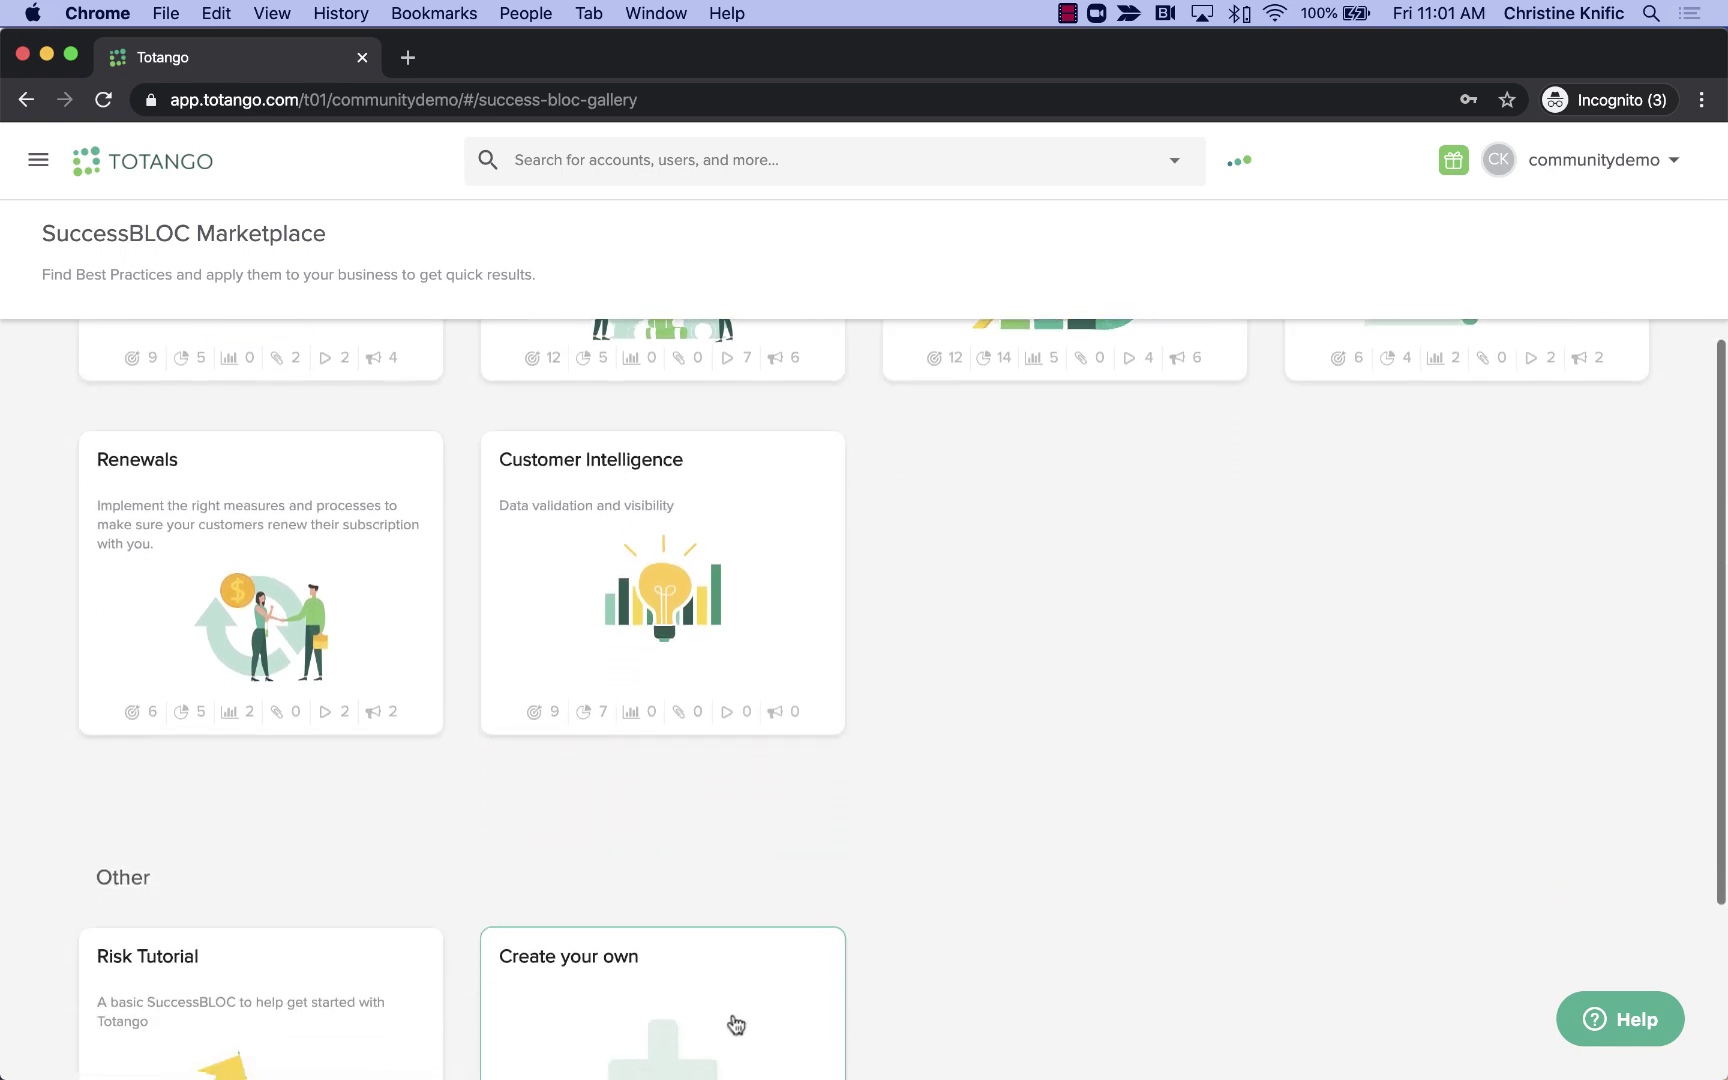
pyautogui.moveTo(771, 679)
pyautogui.scroll(1, 777, 679)
pyautogui.scroll(4, 777, 679)
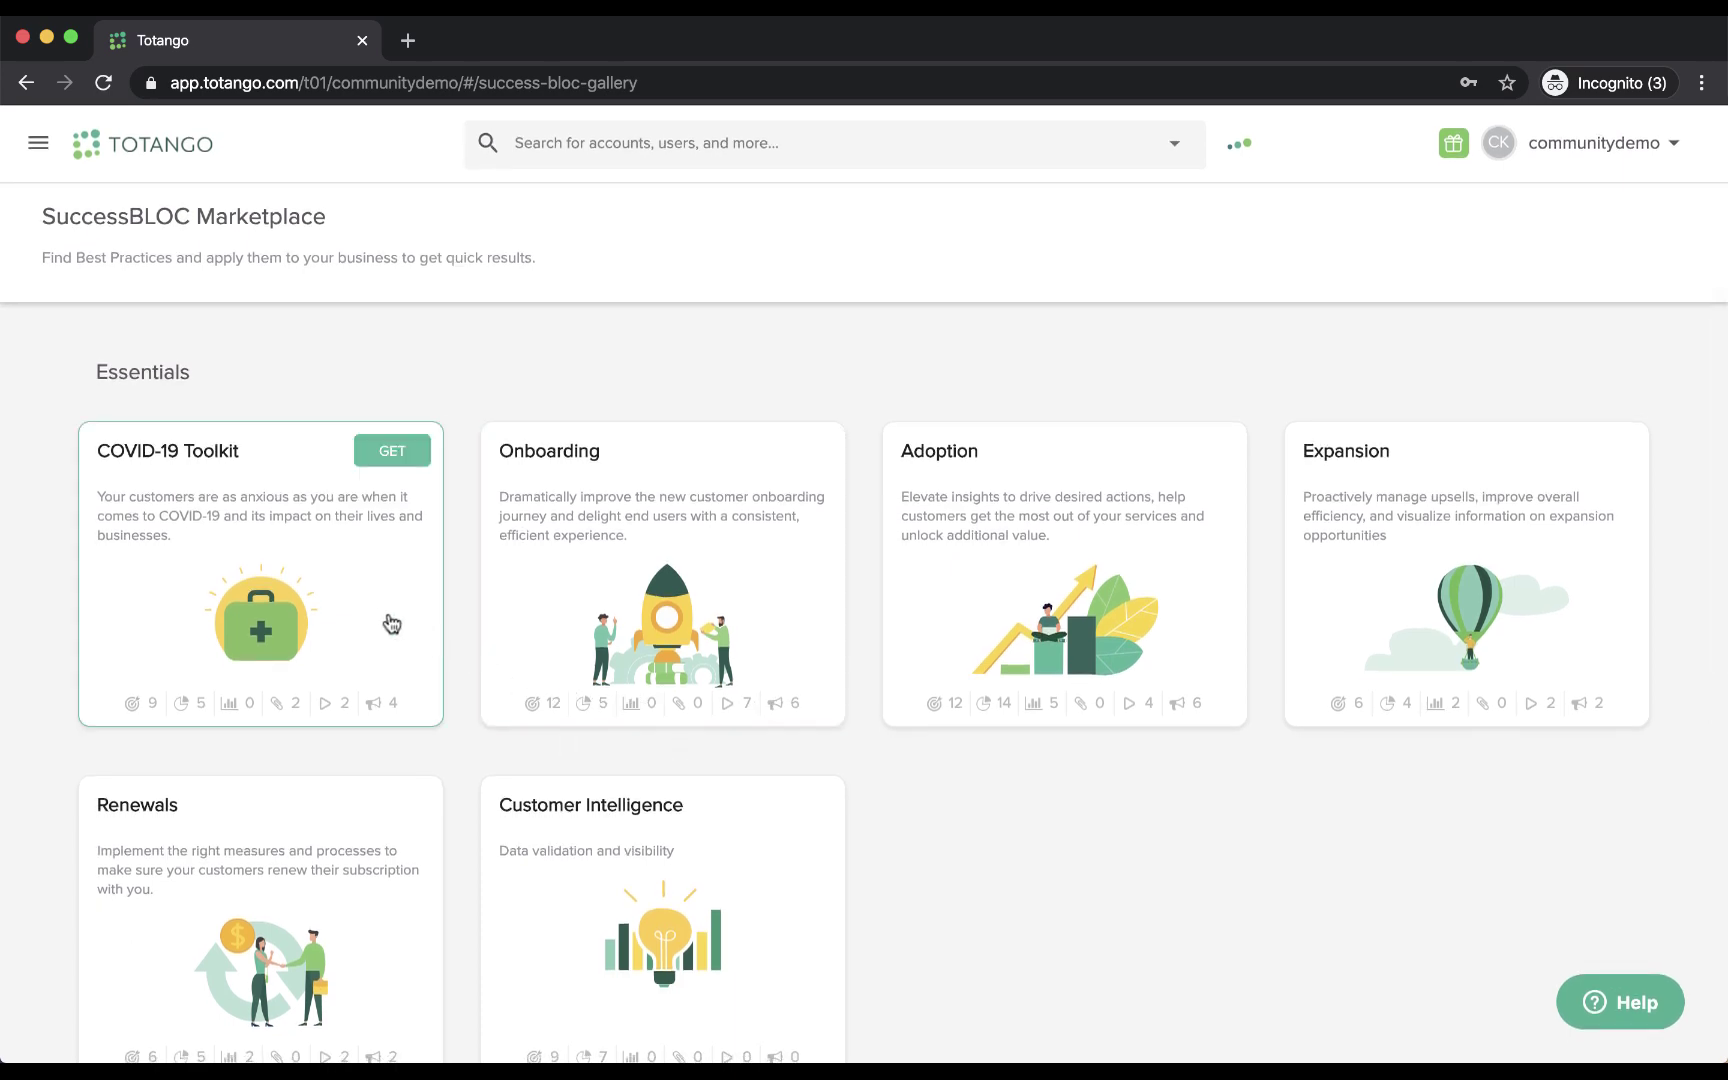
# Preview the contents of the COVID-19 Toolkit SuccessBLOC, return to the marketplace, and get the toolkit.
pyautogui.click(356, 611)
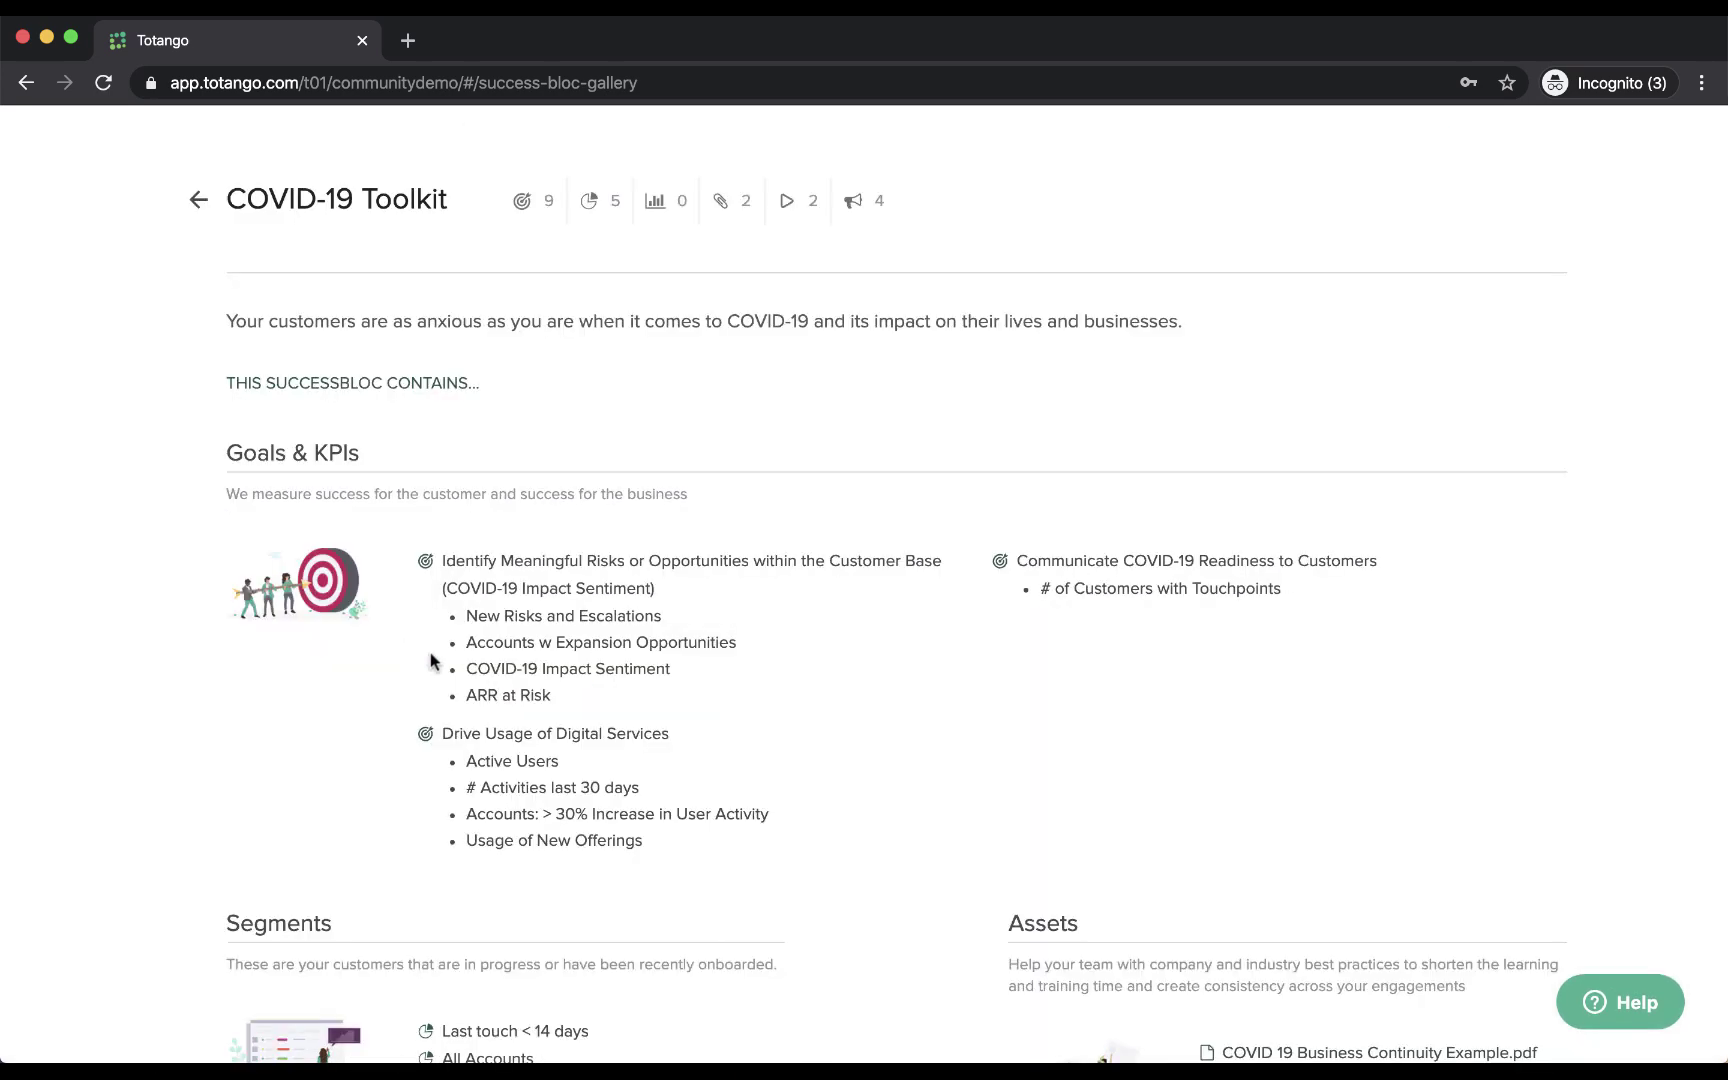
pyautogui.scroll(-5, 820, 1040)
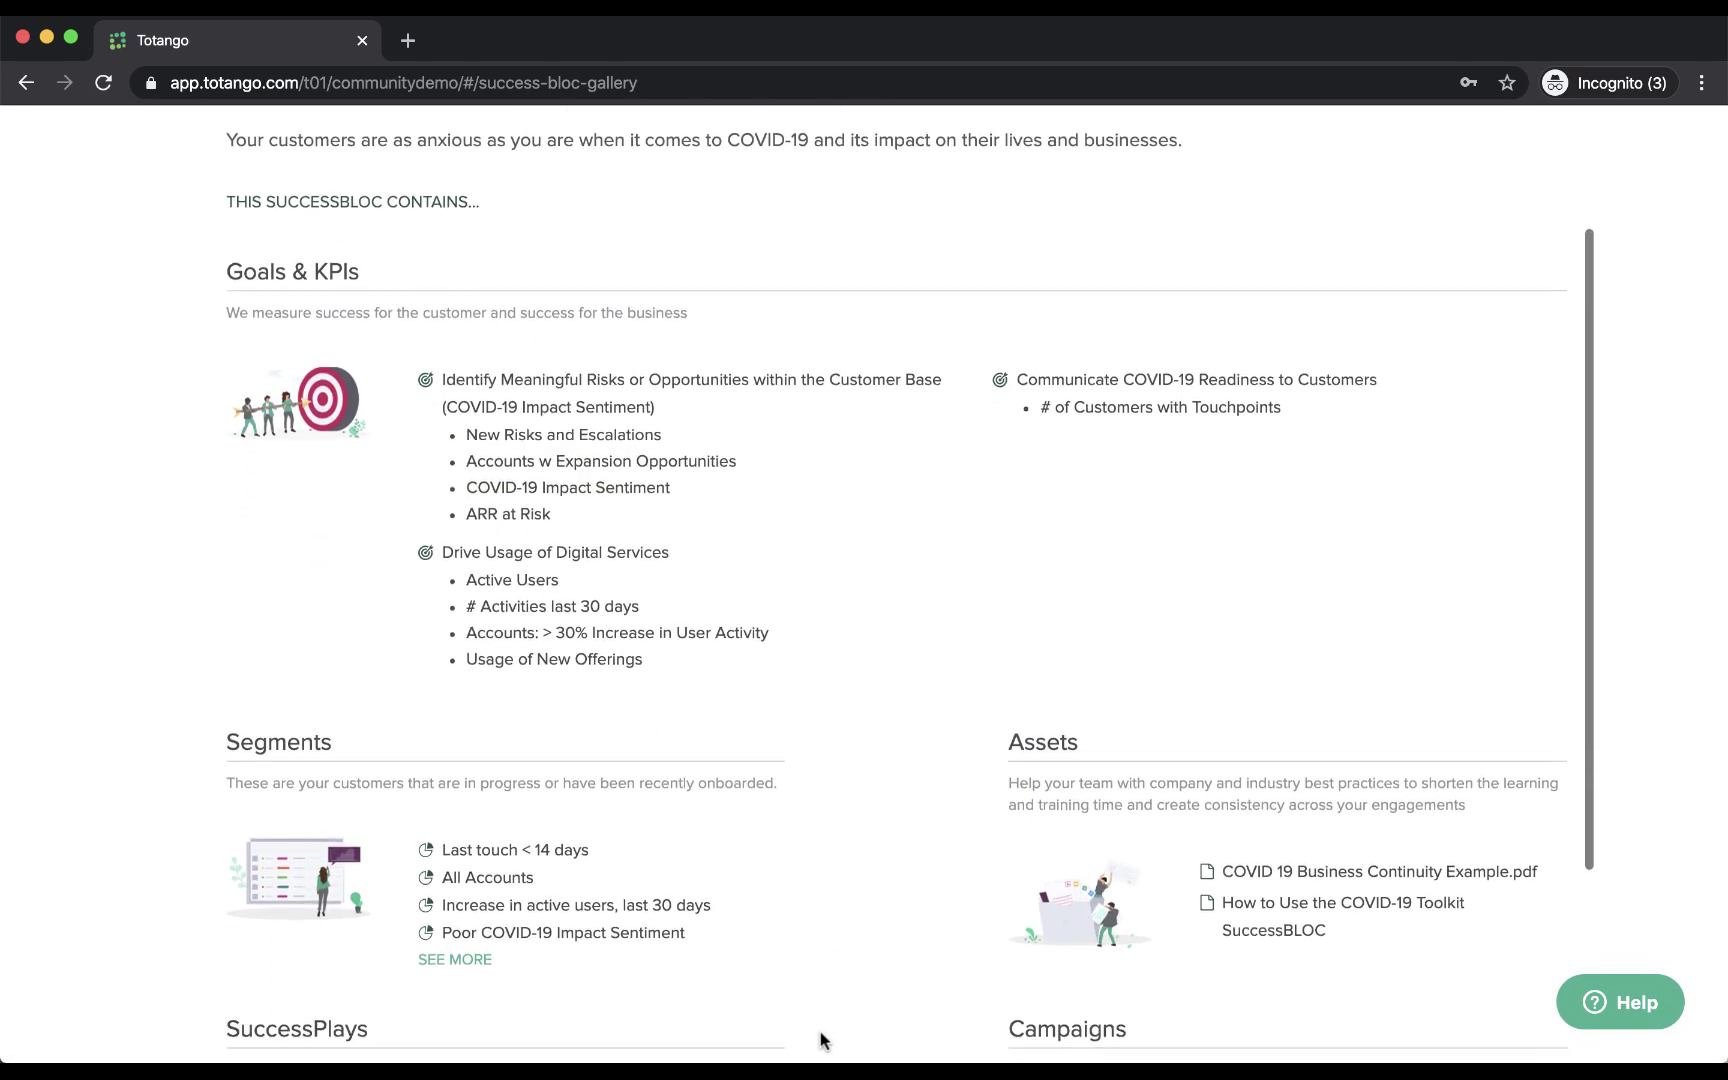
pyautogui.scroll(5, 817, 1025)
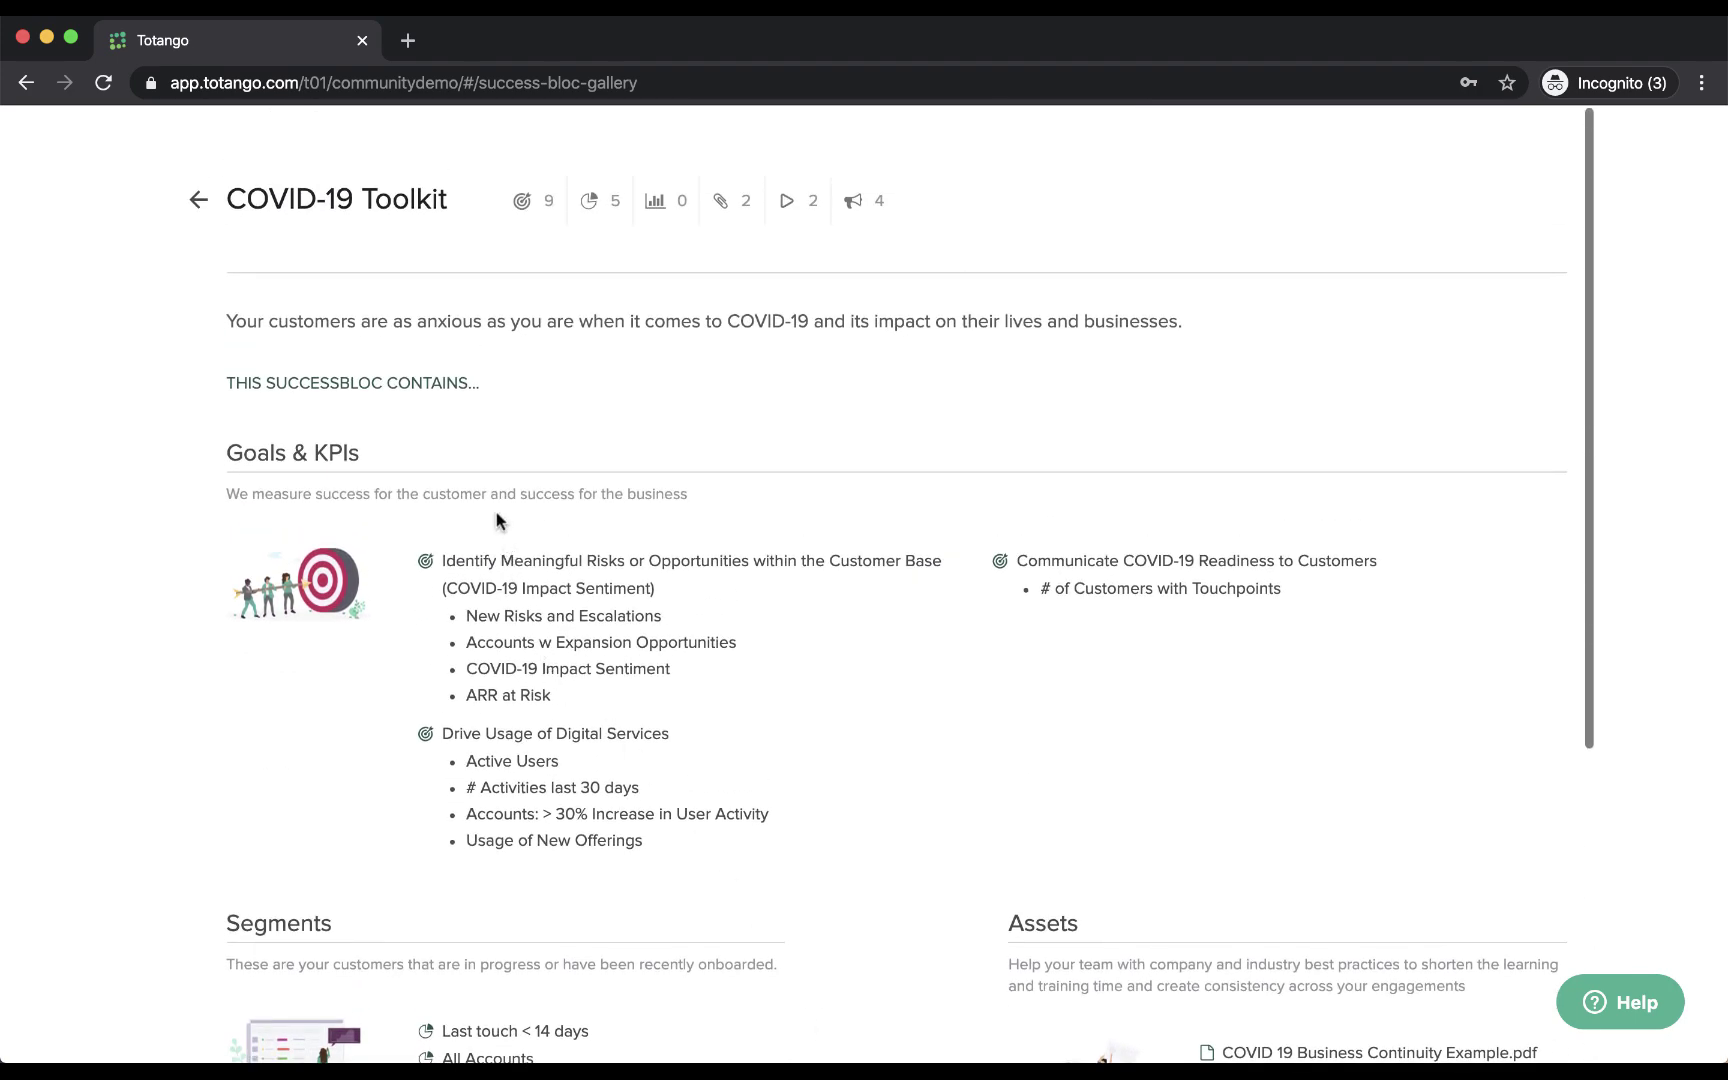
pyautogui.click(195, 201)
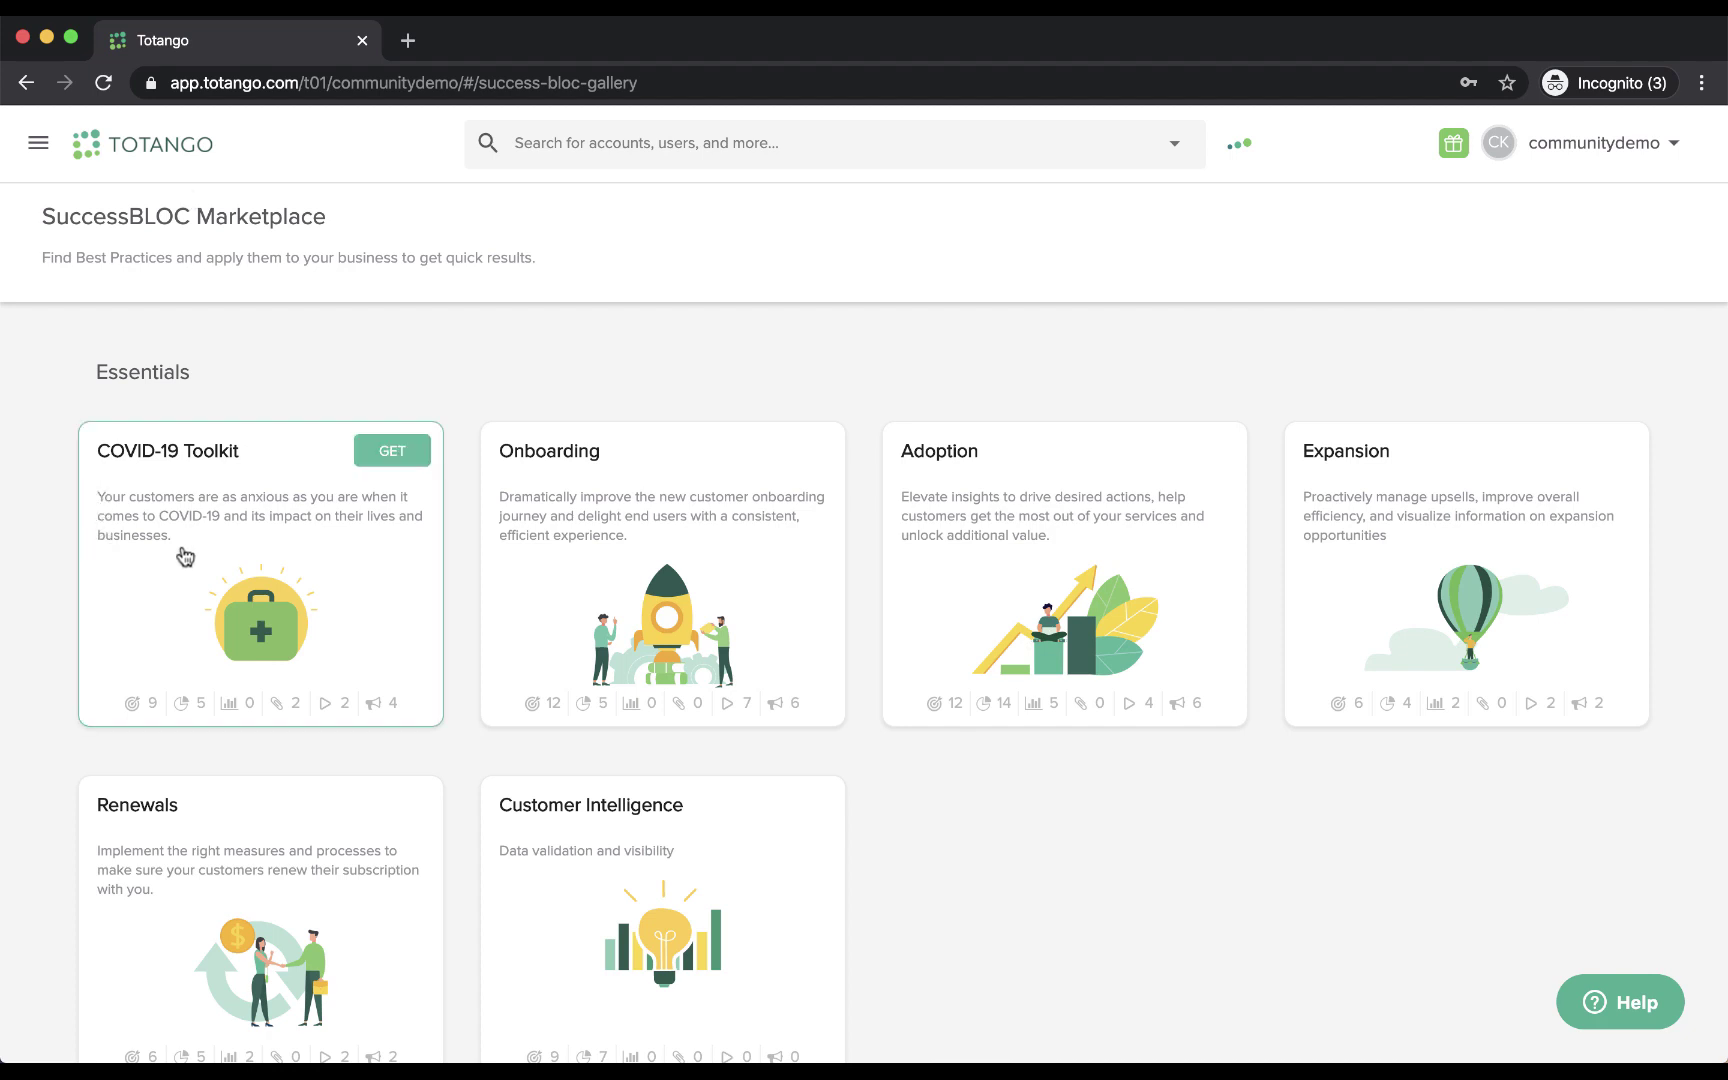
pyautogui.click(409, 462)
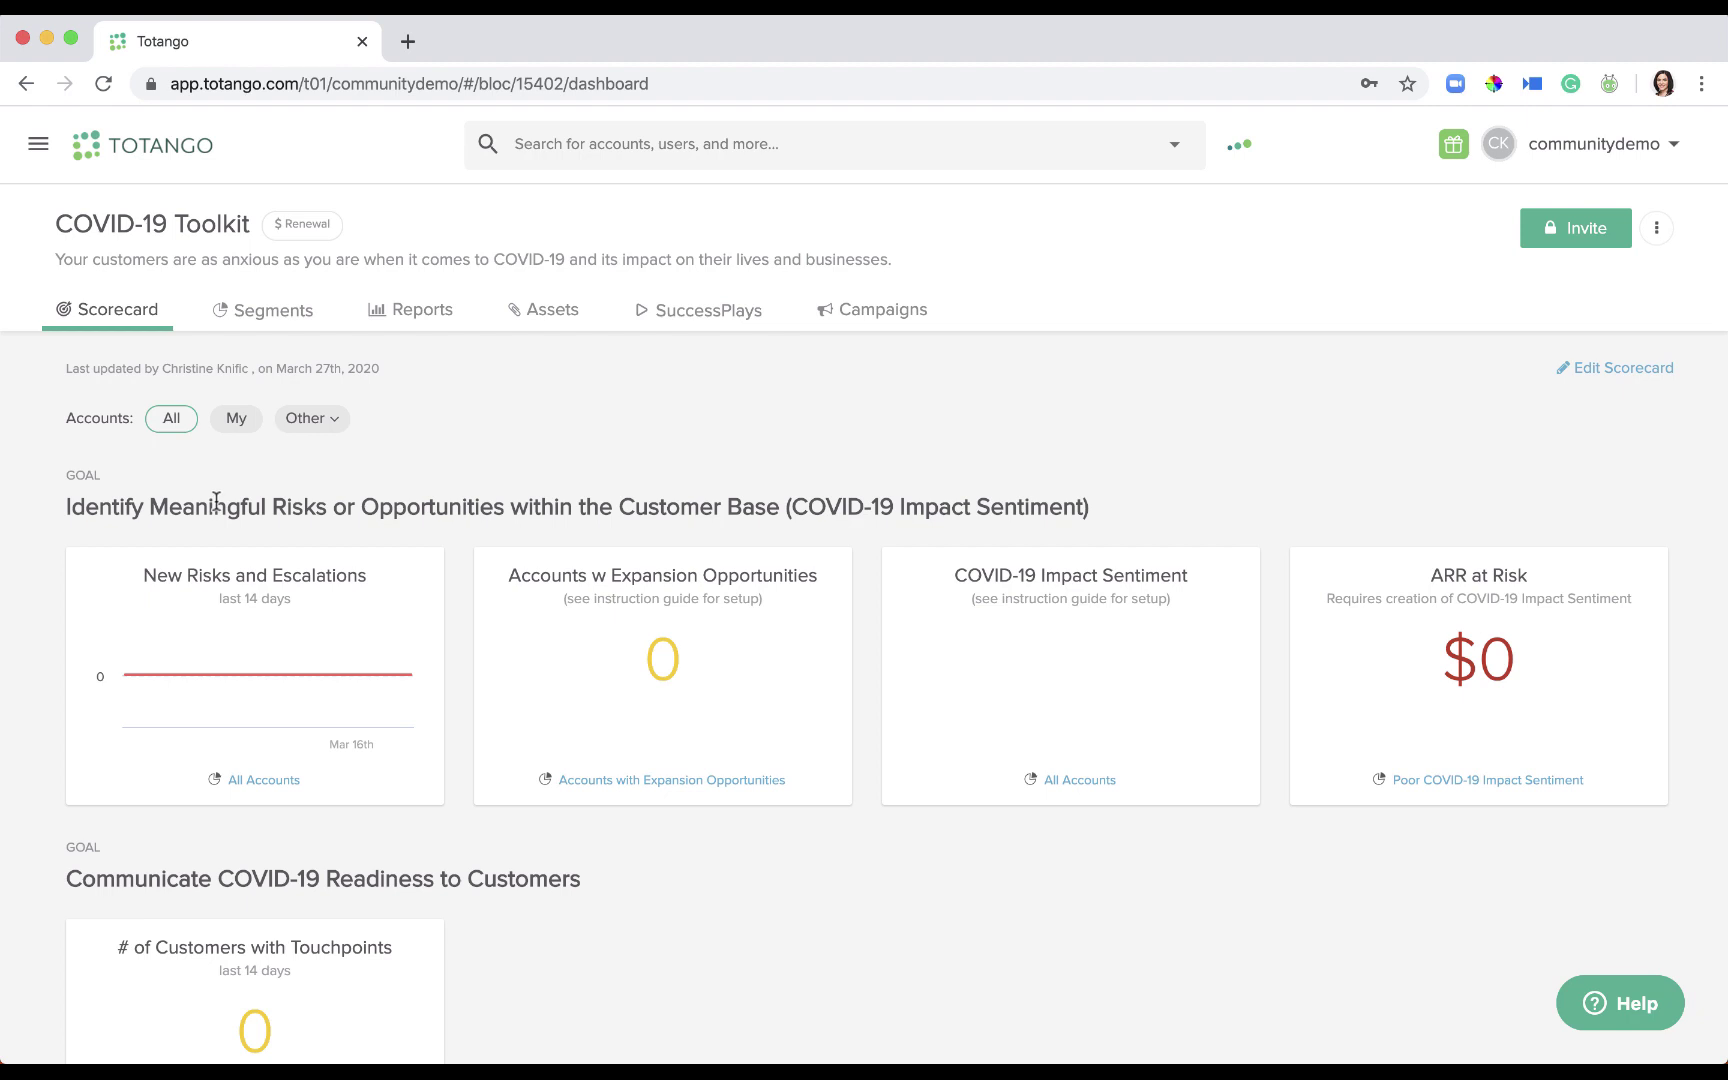
# Review the goals and KPI cards on the COVID-19 Toolkit's scorecard.
pyautogui.scroll(-5, 216, 502)
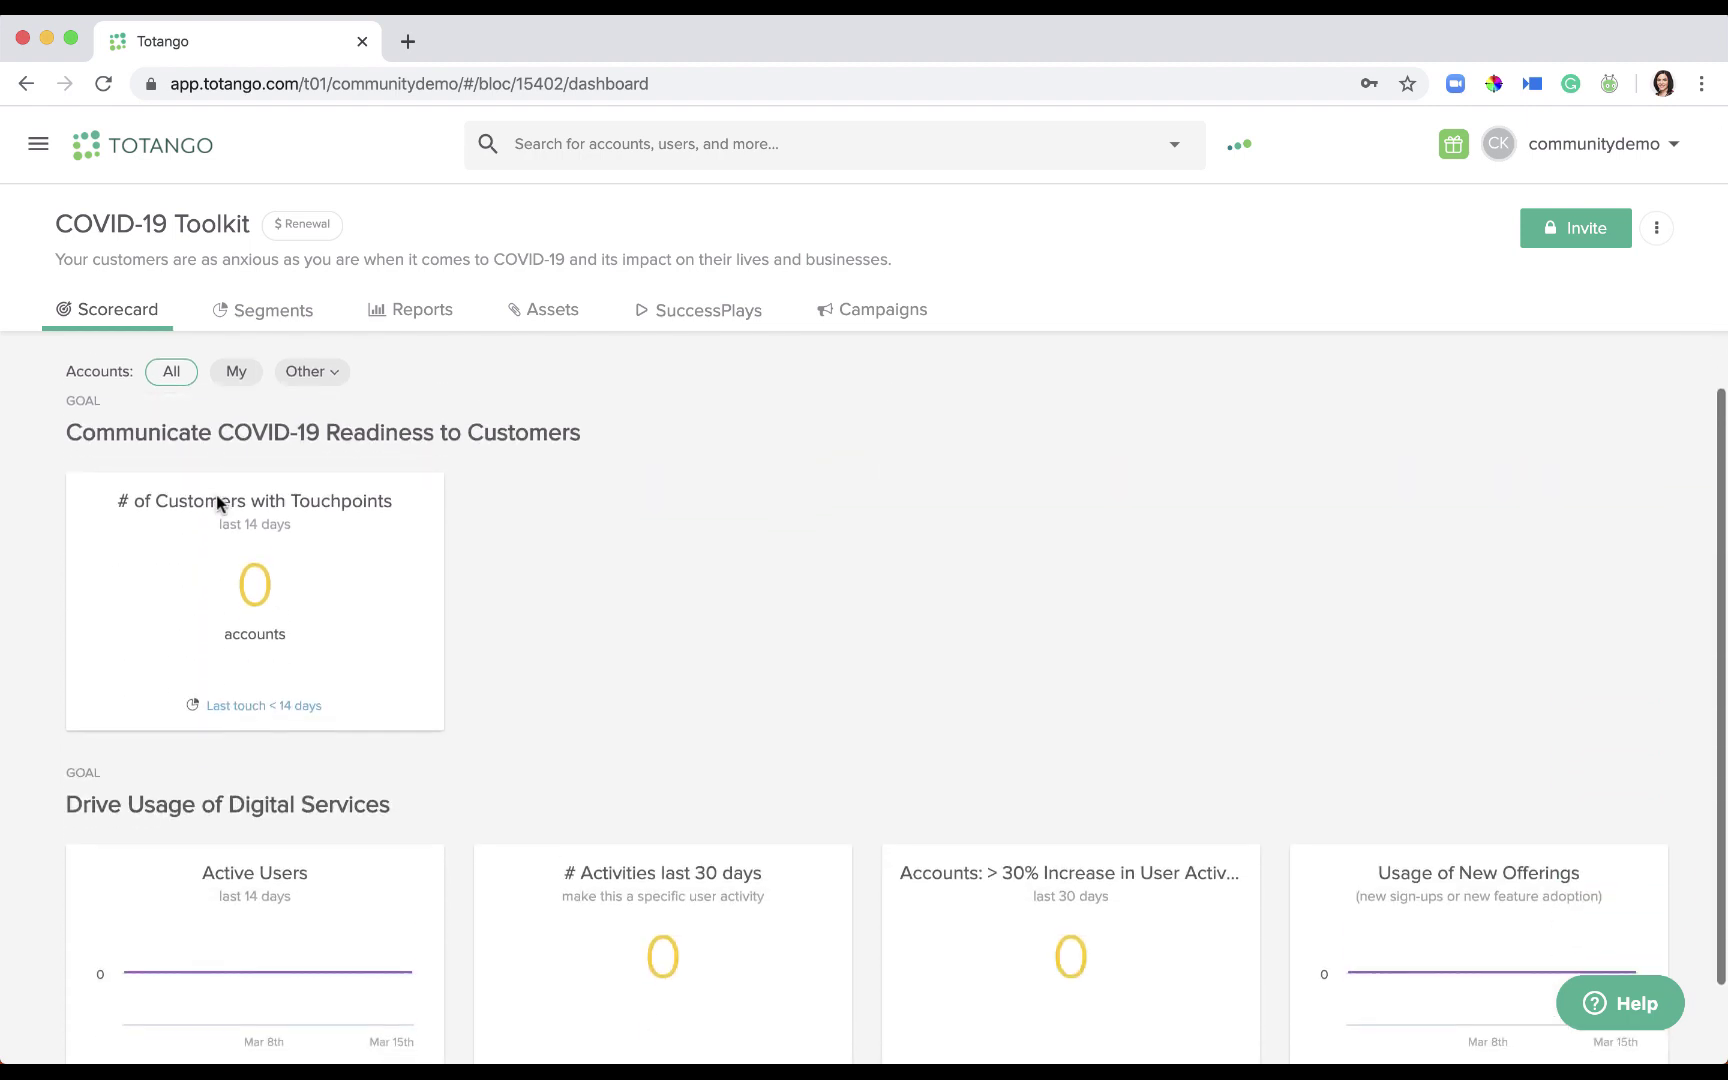
pyautogui.scroll(-1, 216, 502)
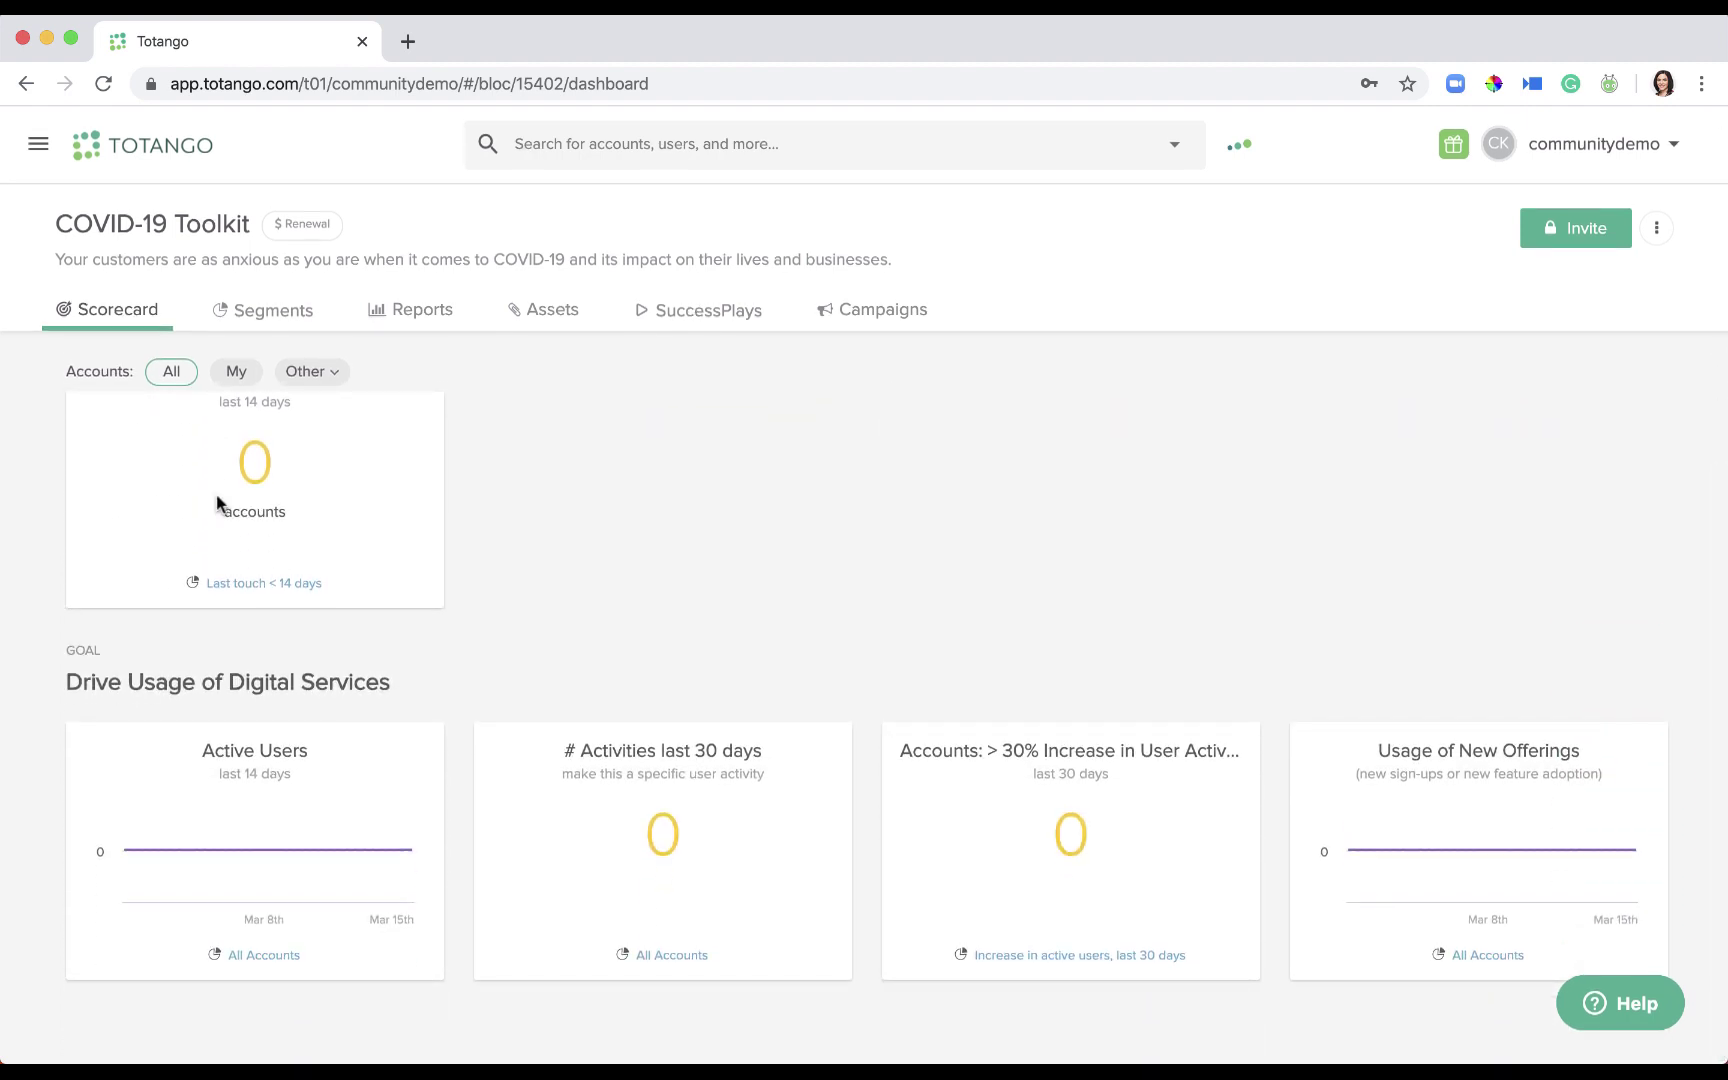
pyautogui.scroll(5, 216, 502)
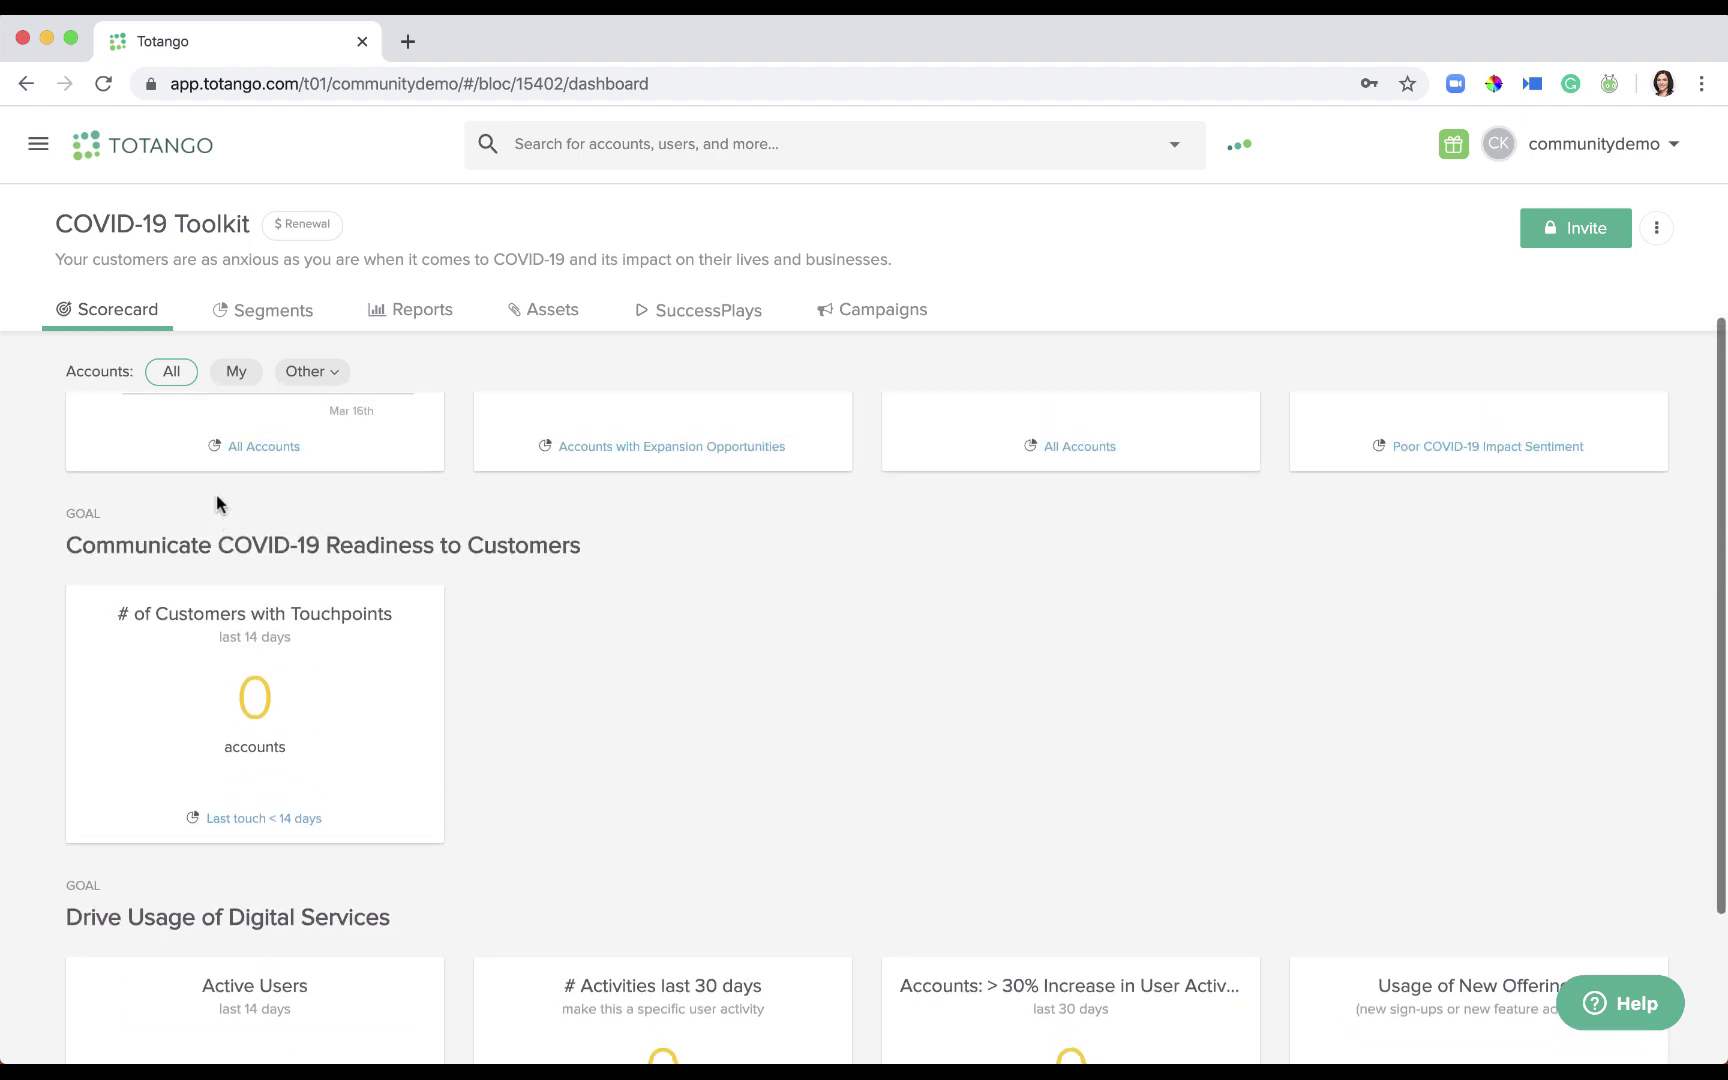
pyautogui.scroll(2, 217, 503)
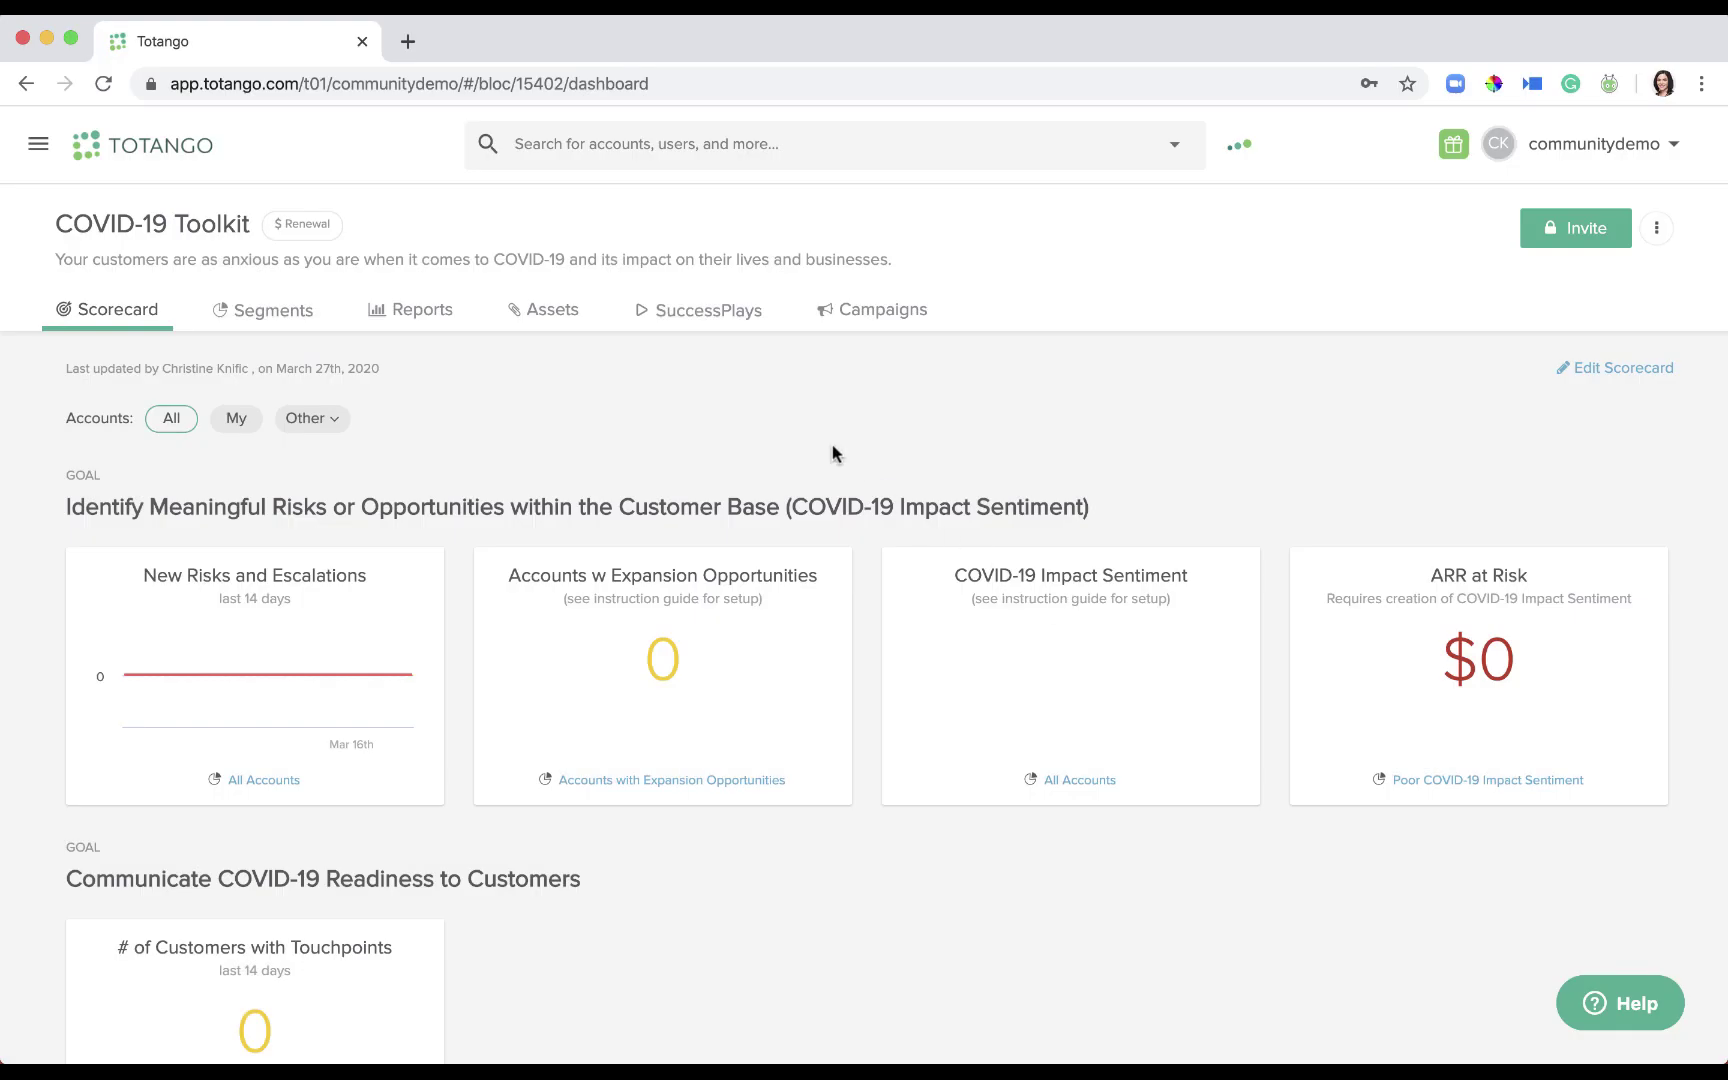
# Open the "How to Use the COVID-19 Toolkit SuccessBLOC" asset, and examine the scorecard's customer readiness and digital services goals.
pyautogui.click(567, 318)
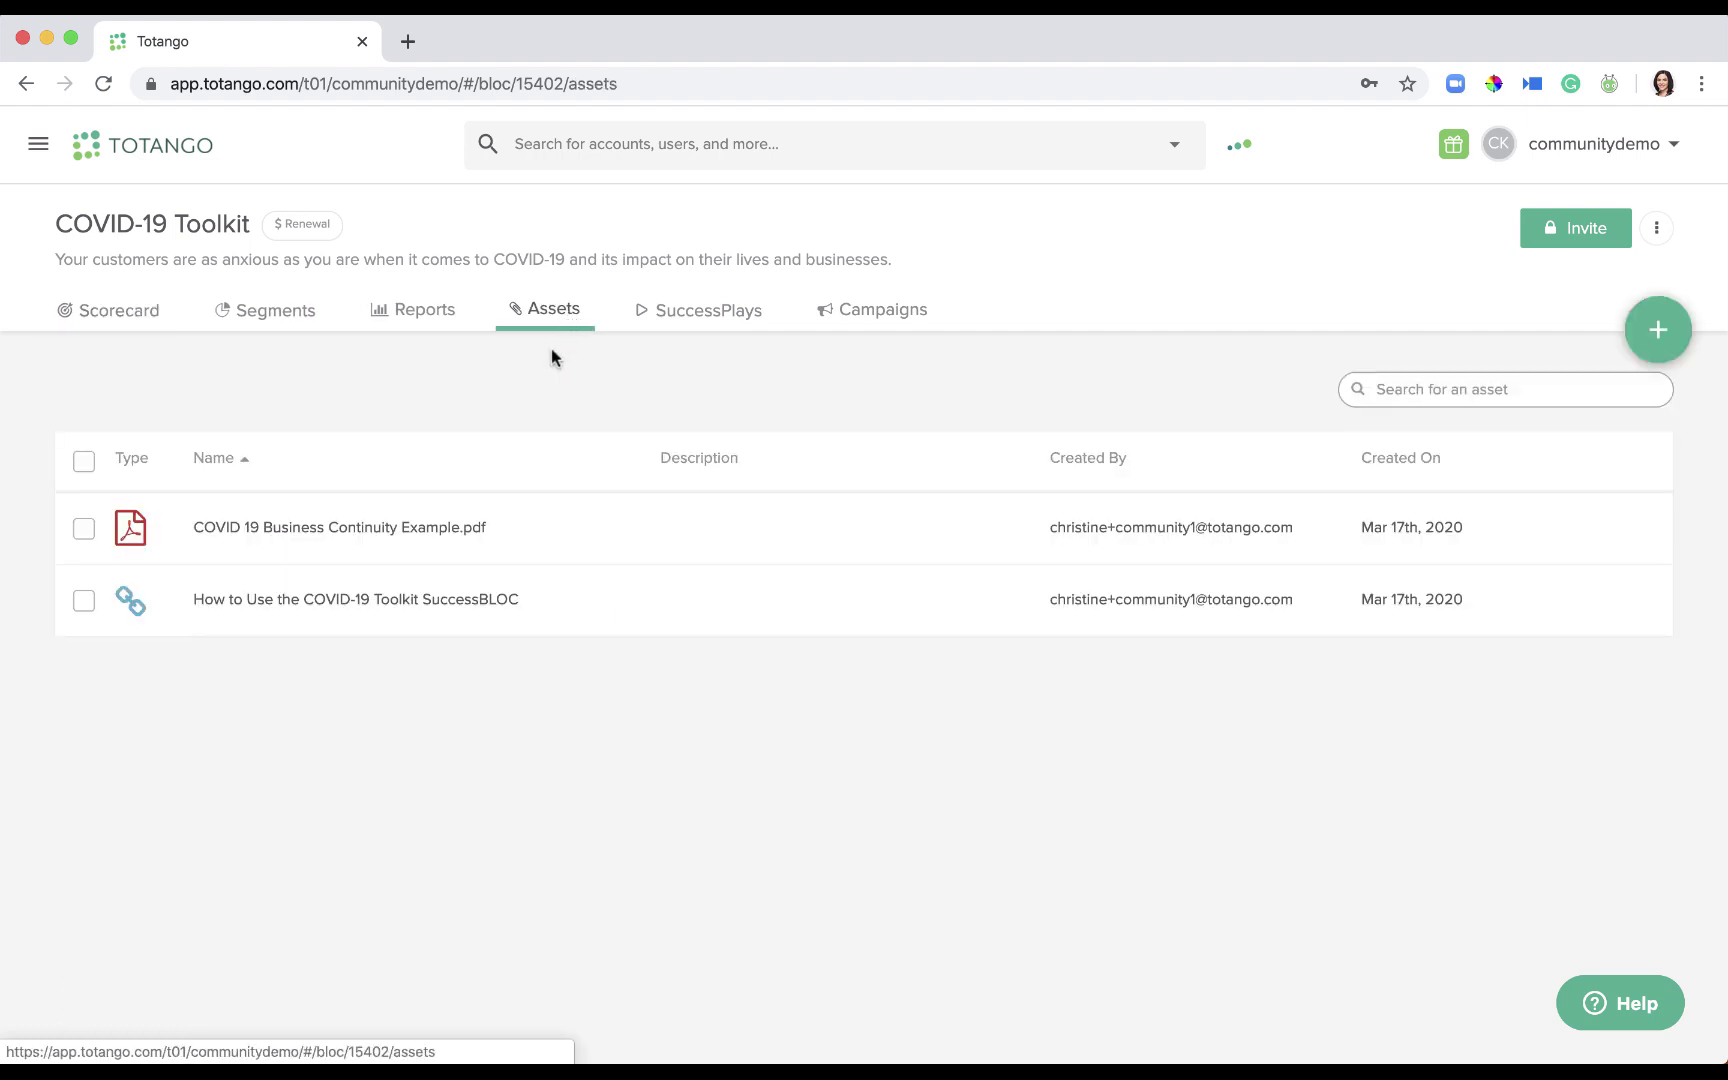
pyautogui.click(413, 598)
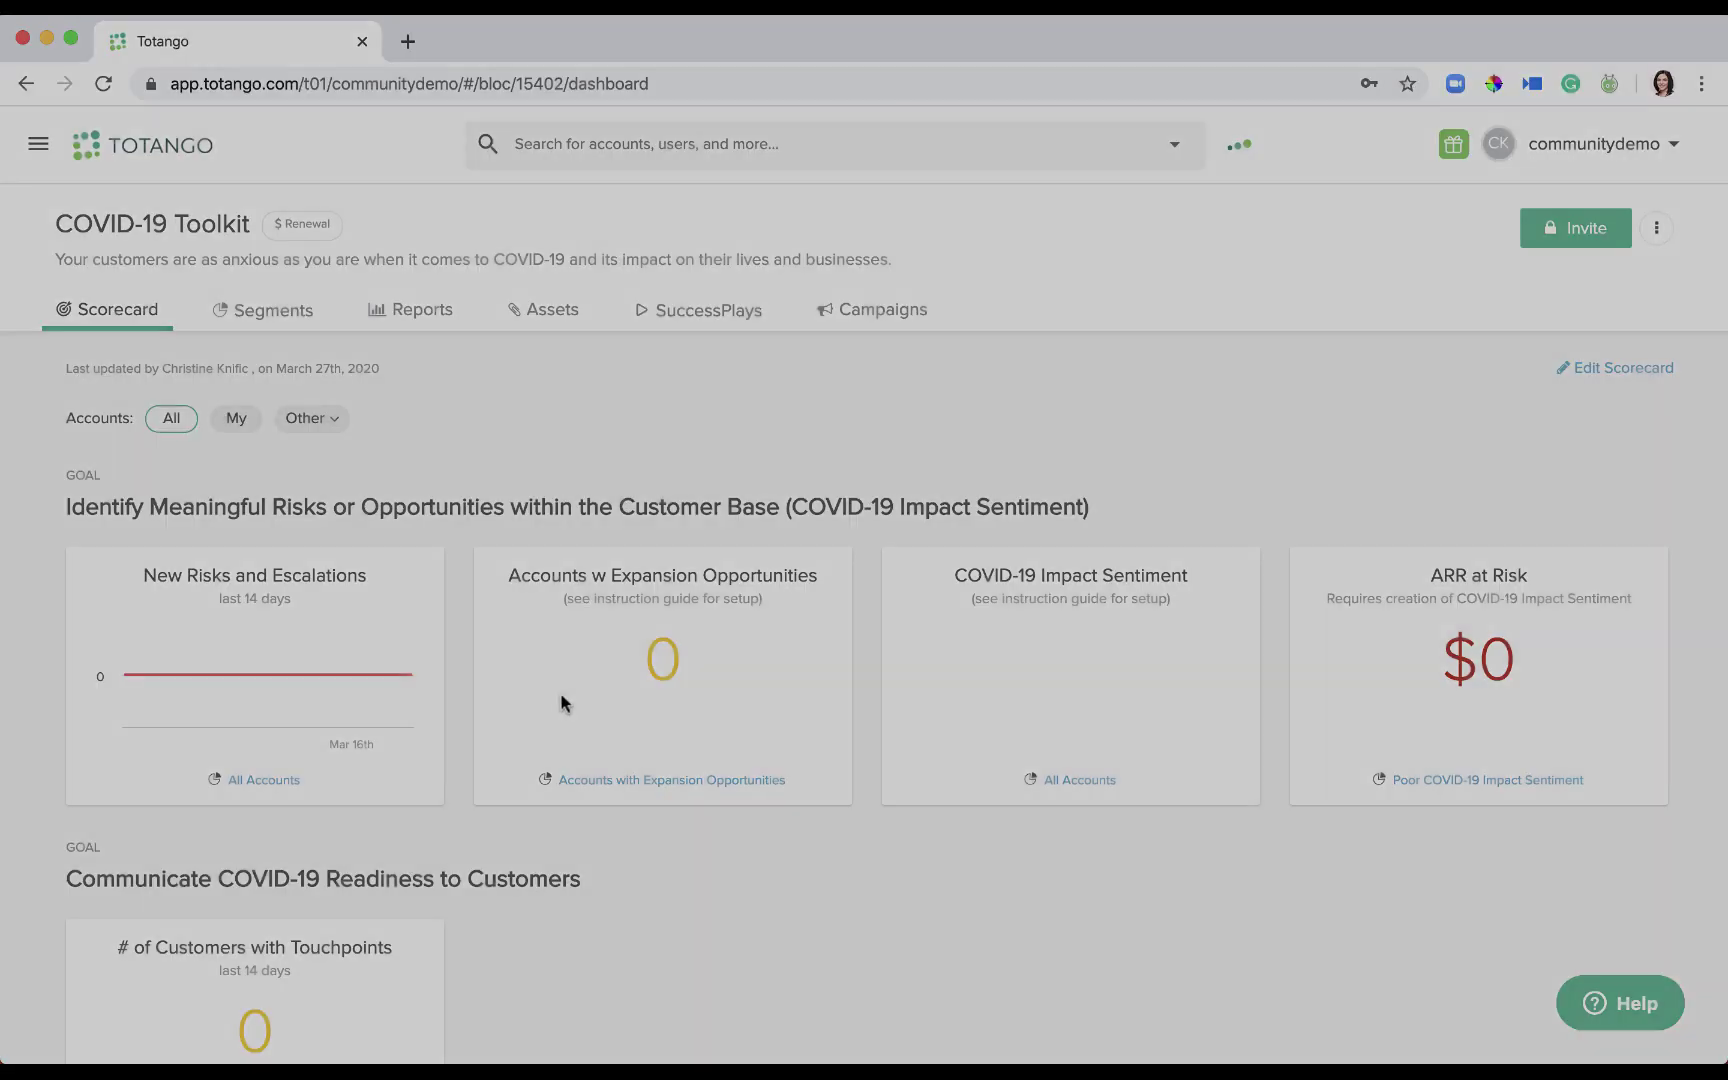
pyautogui.scroll(-5, 660, 767)
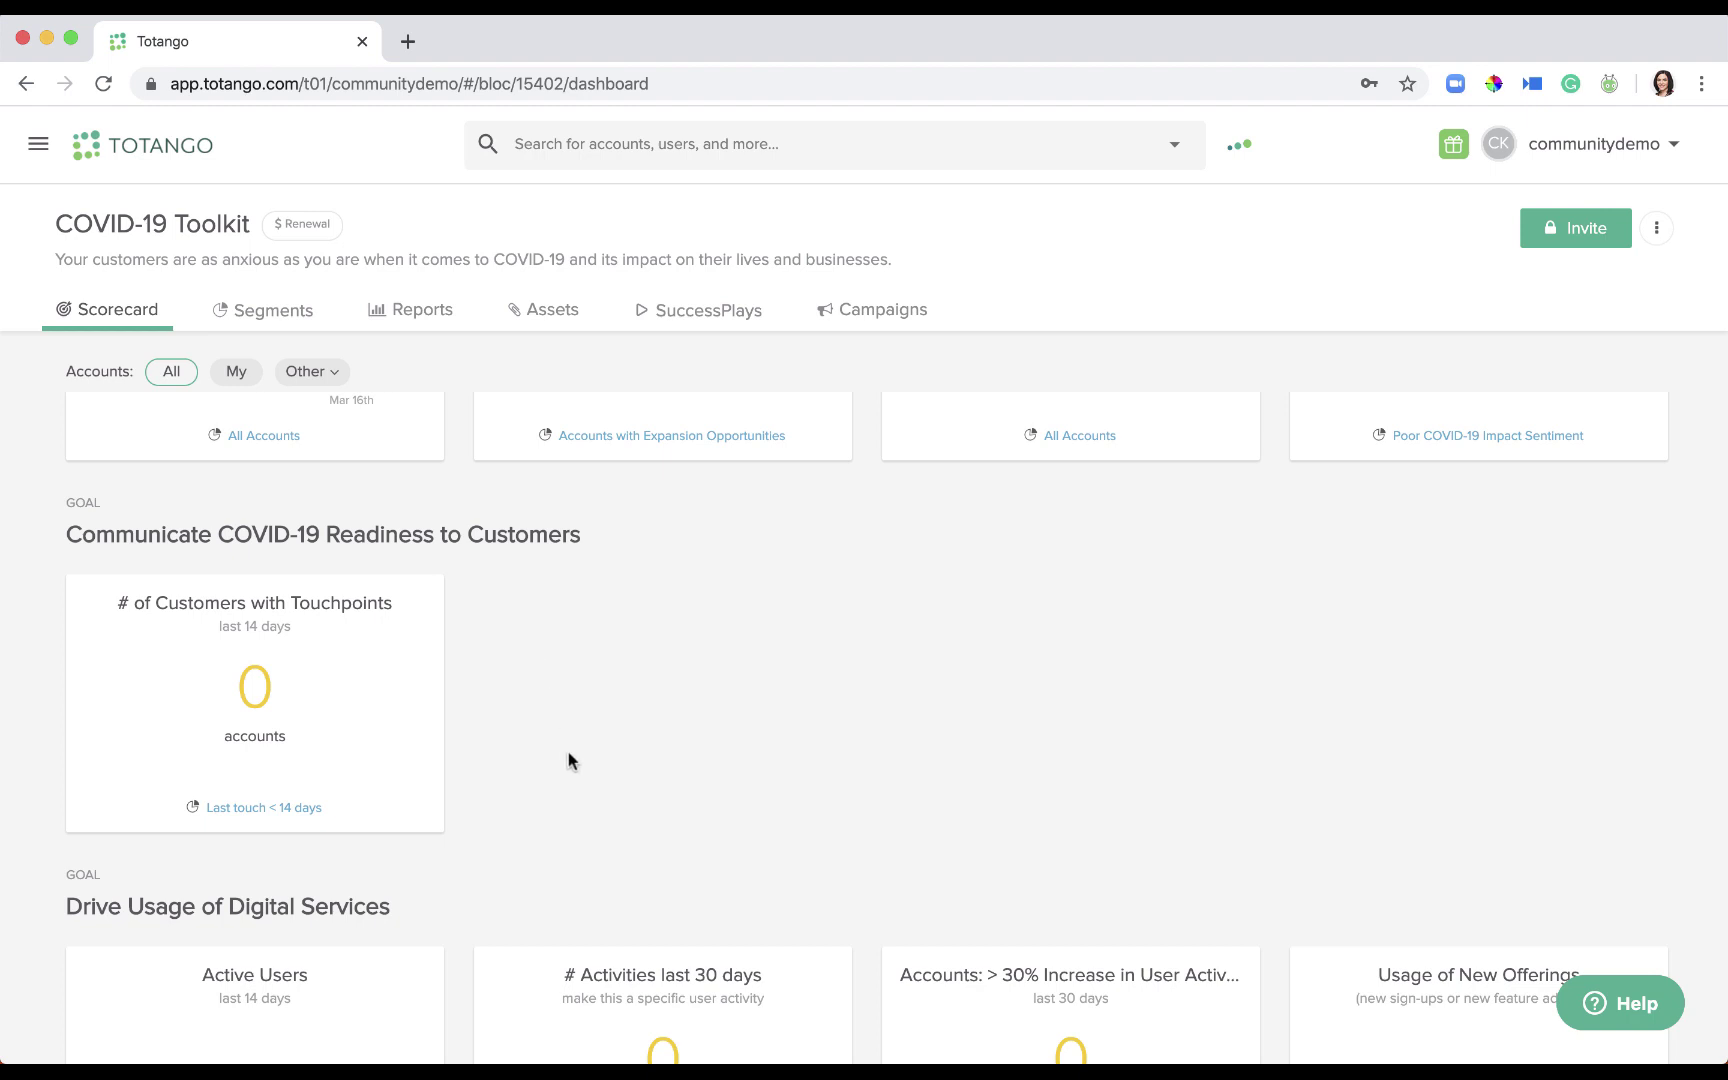
pyautogui.scroll(-5, 588, 893)
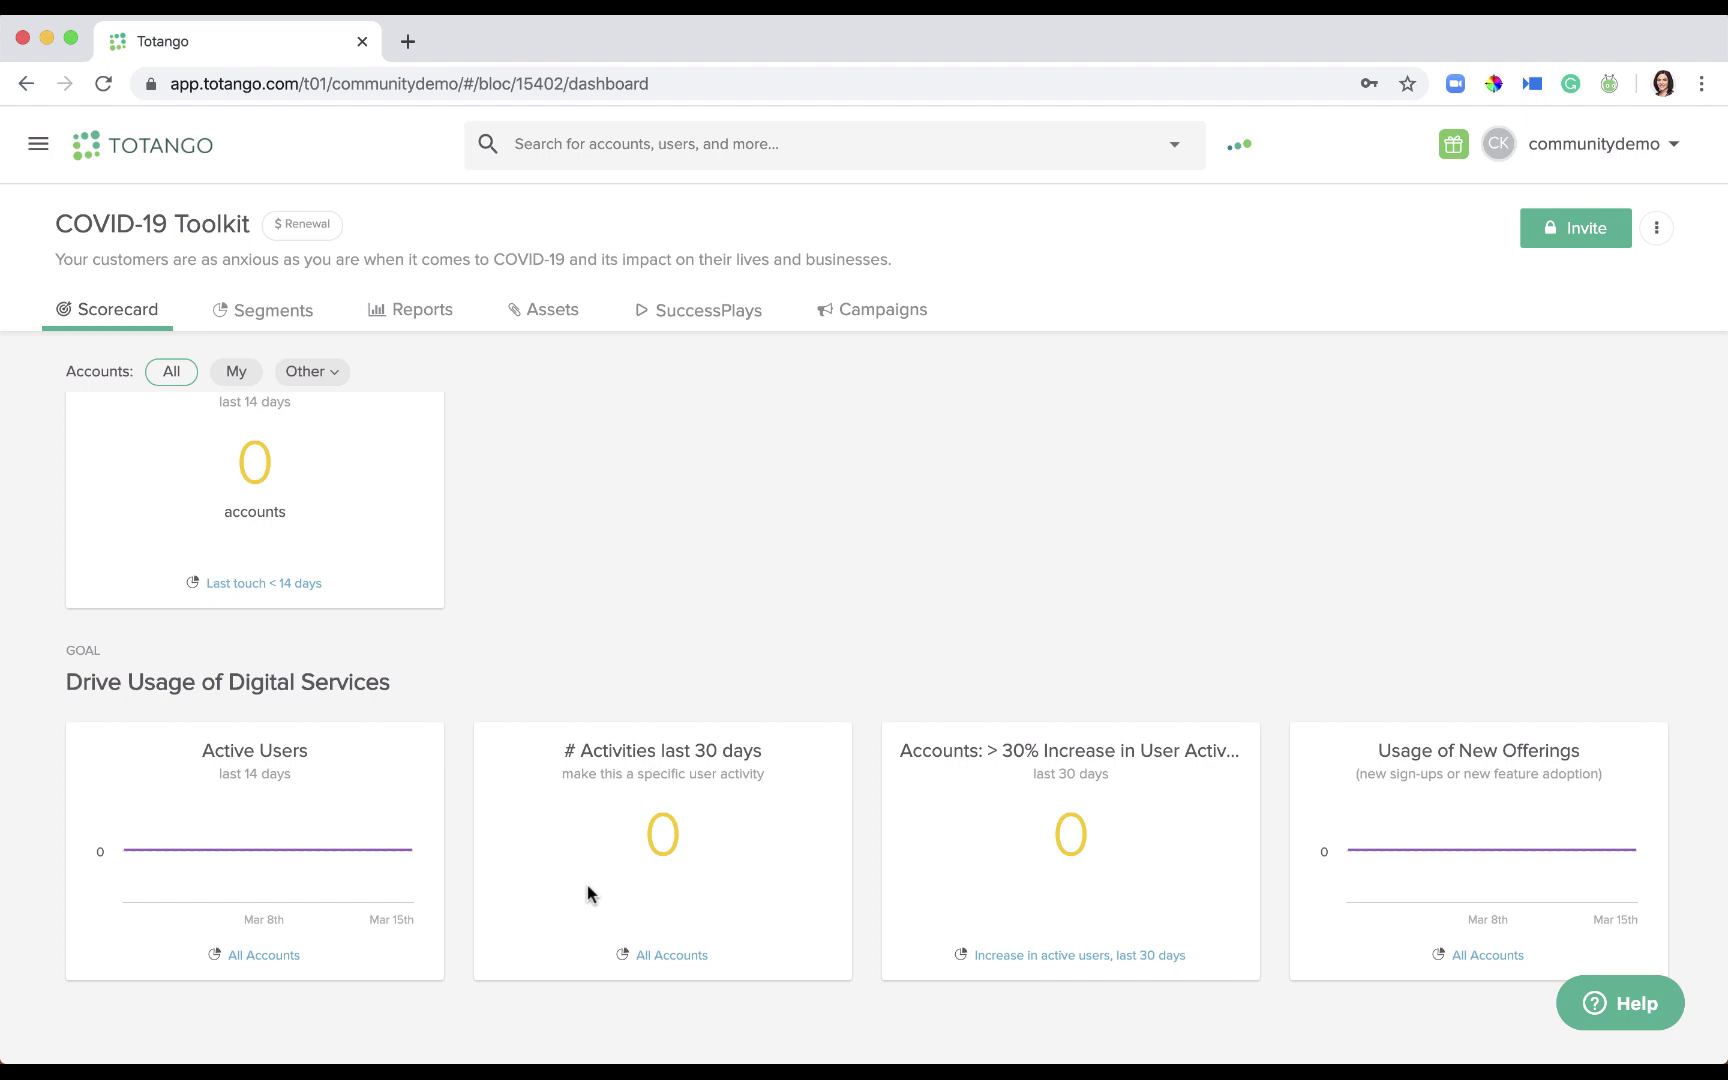
# View the COVID-19 Toolkit's segments, reports and assets in turn.
pyautogui.click(276, 314)
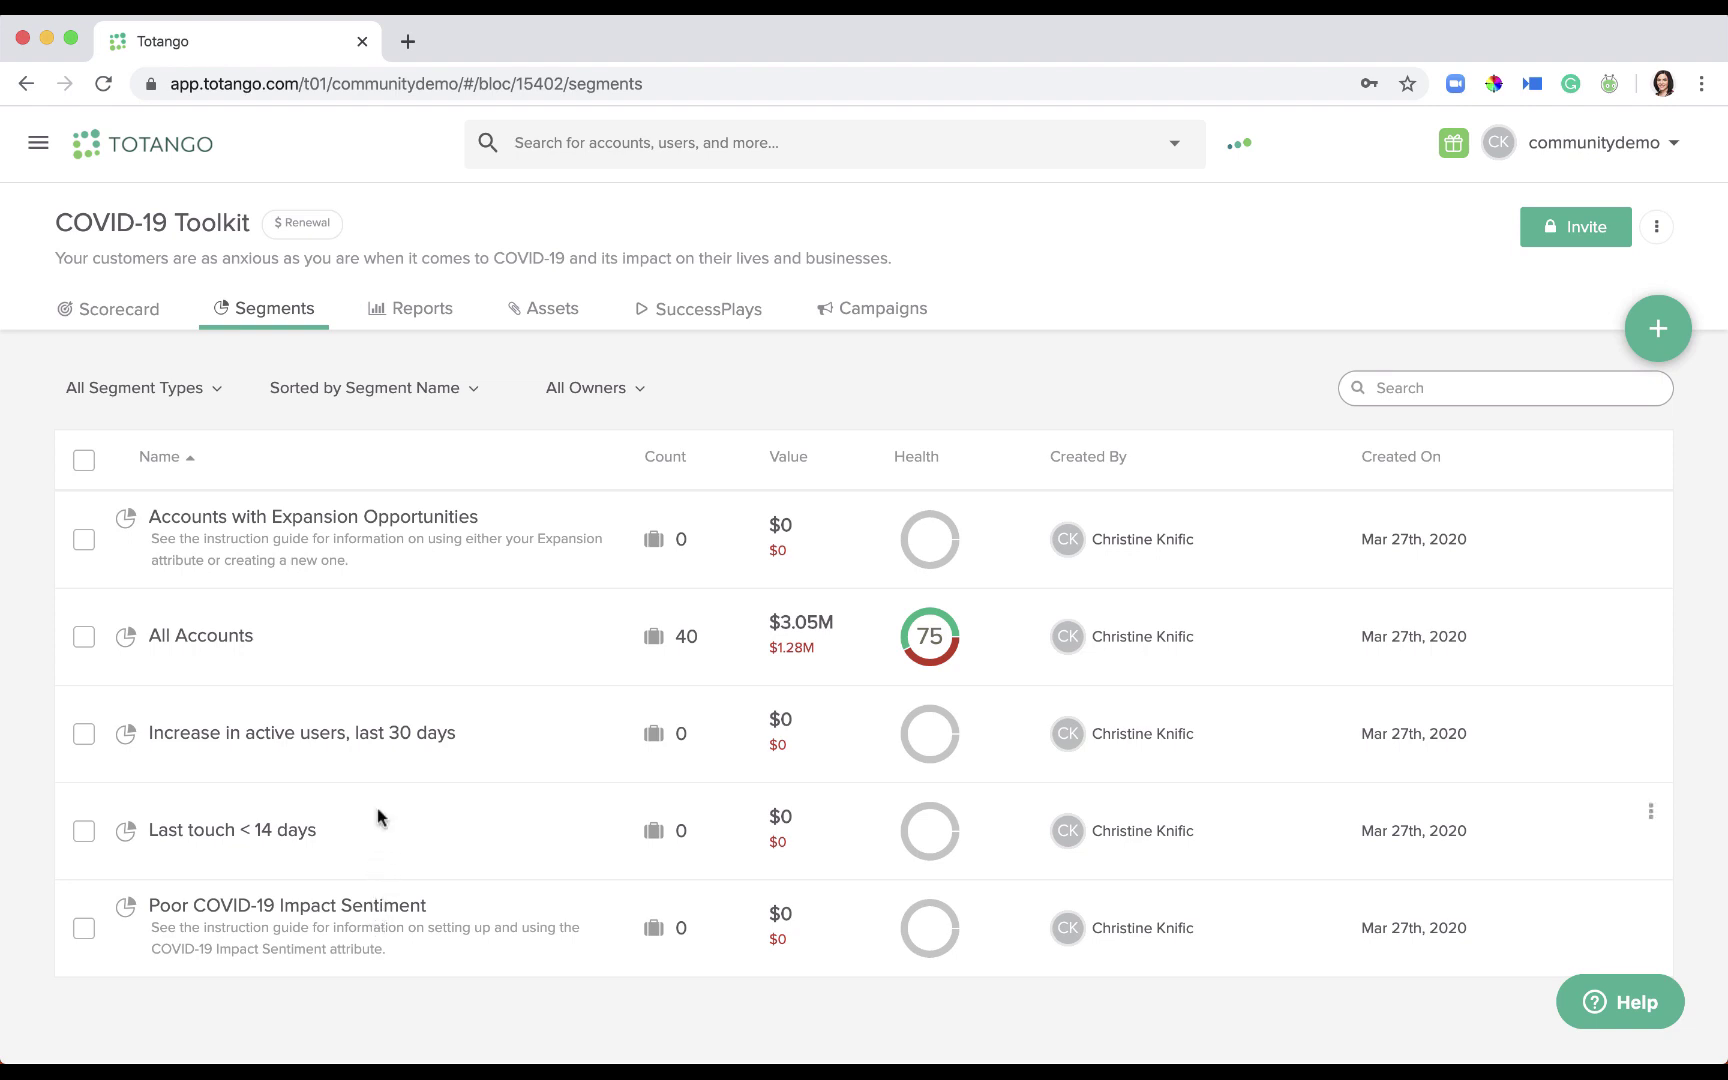
pyautogui.click(420, 316)
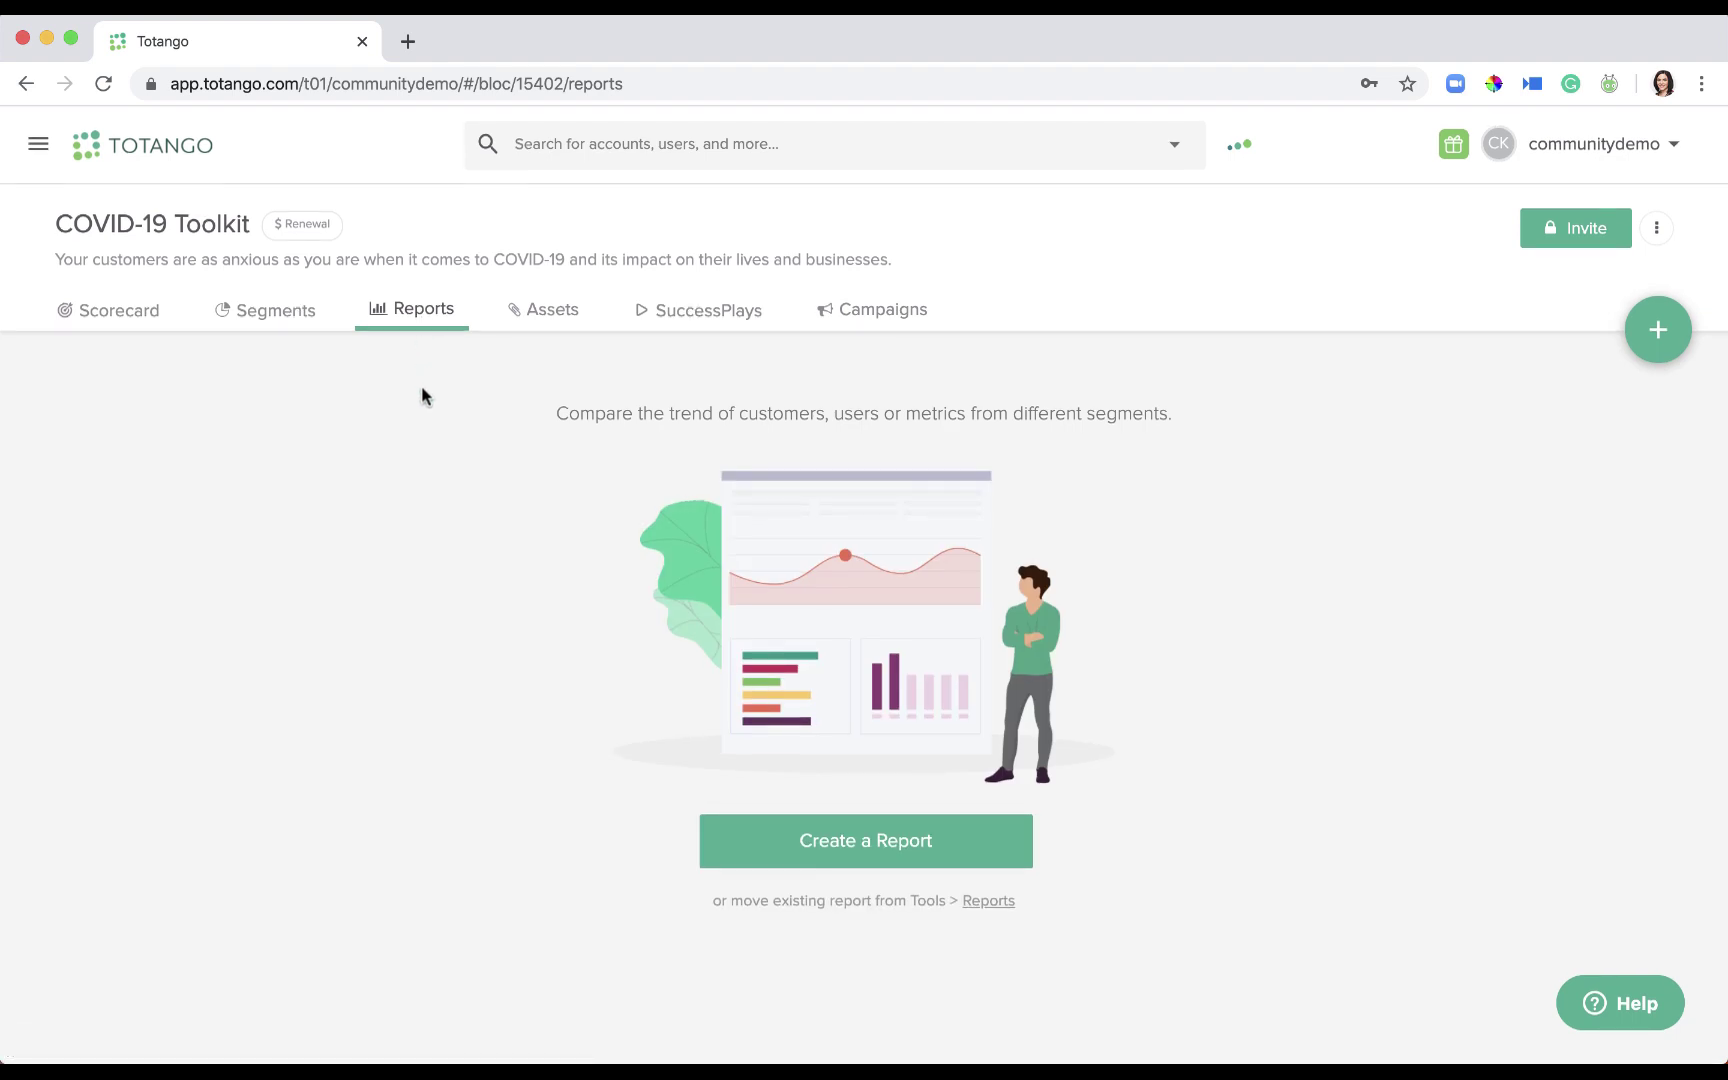
pyautogui.click(550, 318)
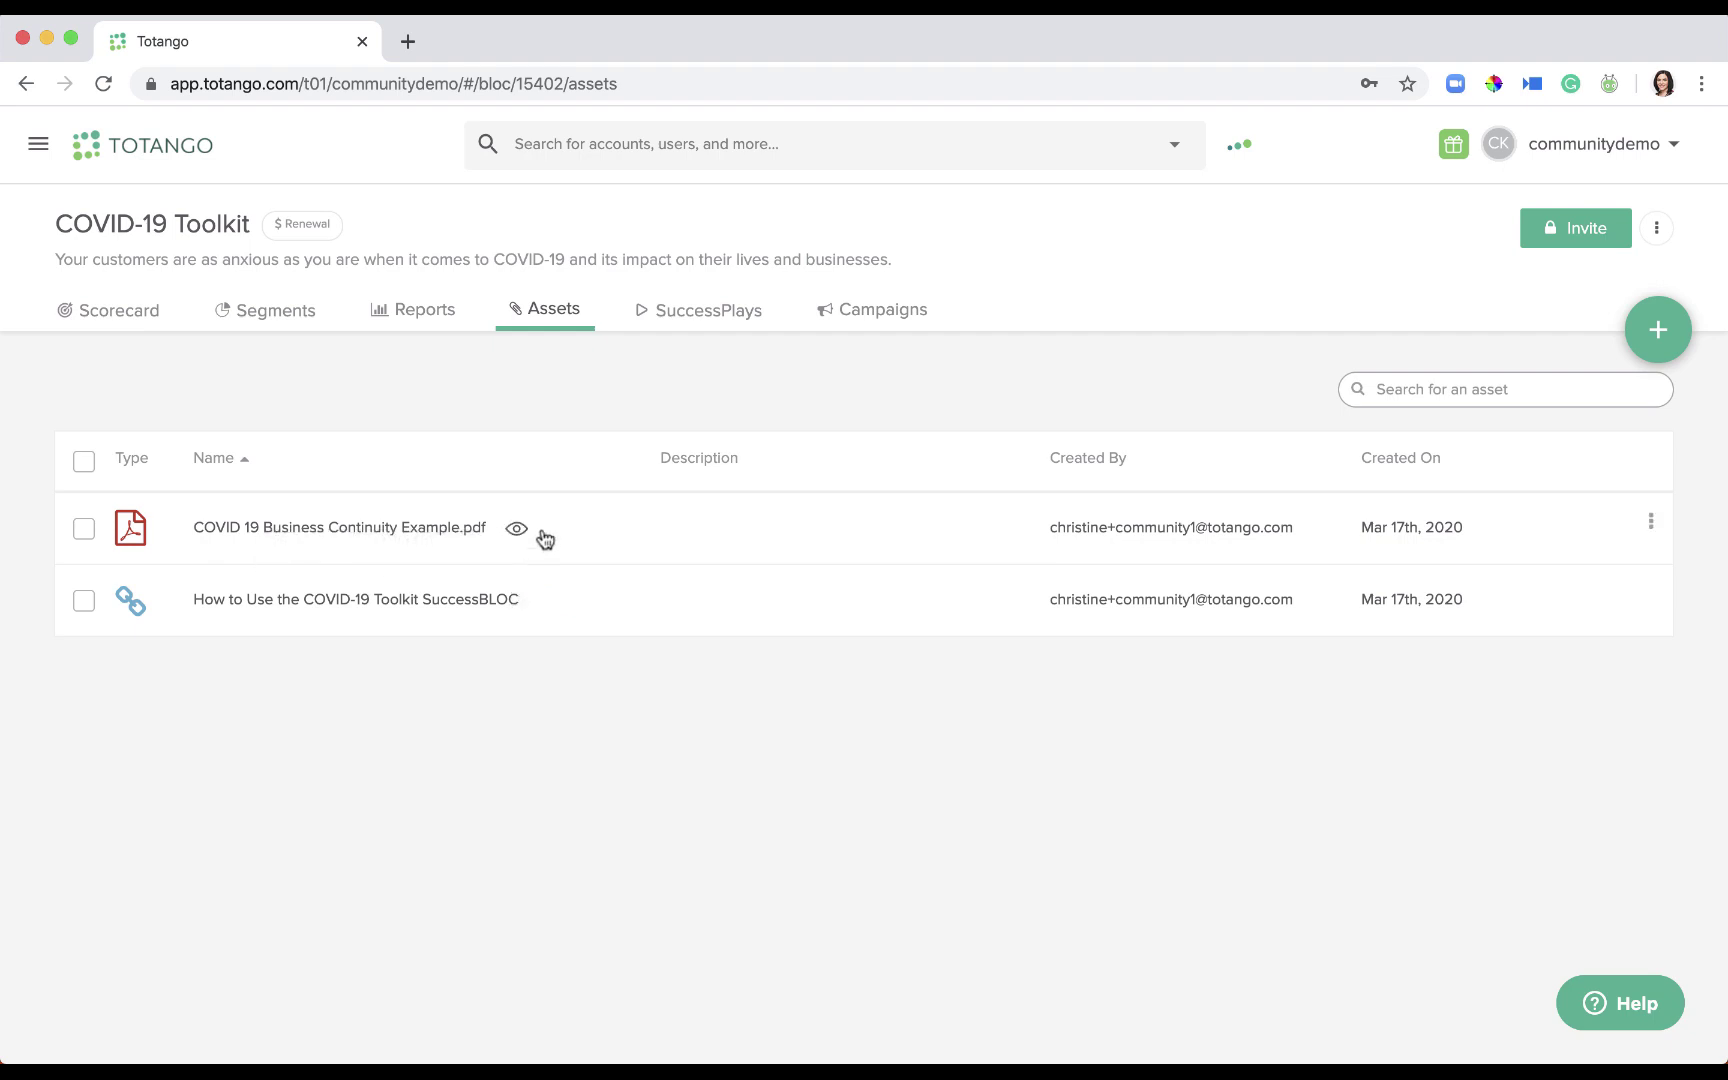
# Review the toolkit's two Personal Outreach SuccessPlays, with and without an assigned CSM, and the Dynamic Task Assignment support article.
pyautogui.click(737, 322)
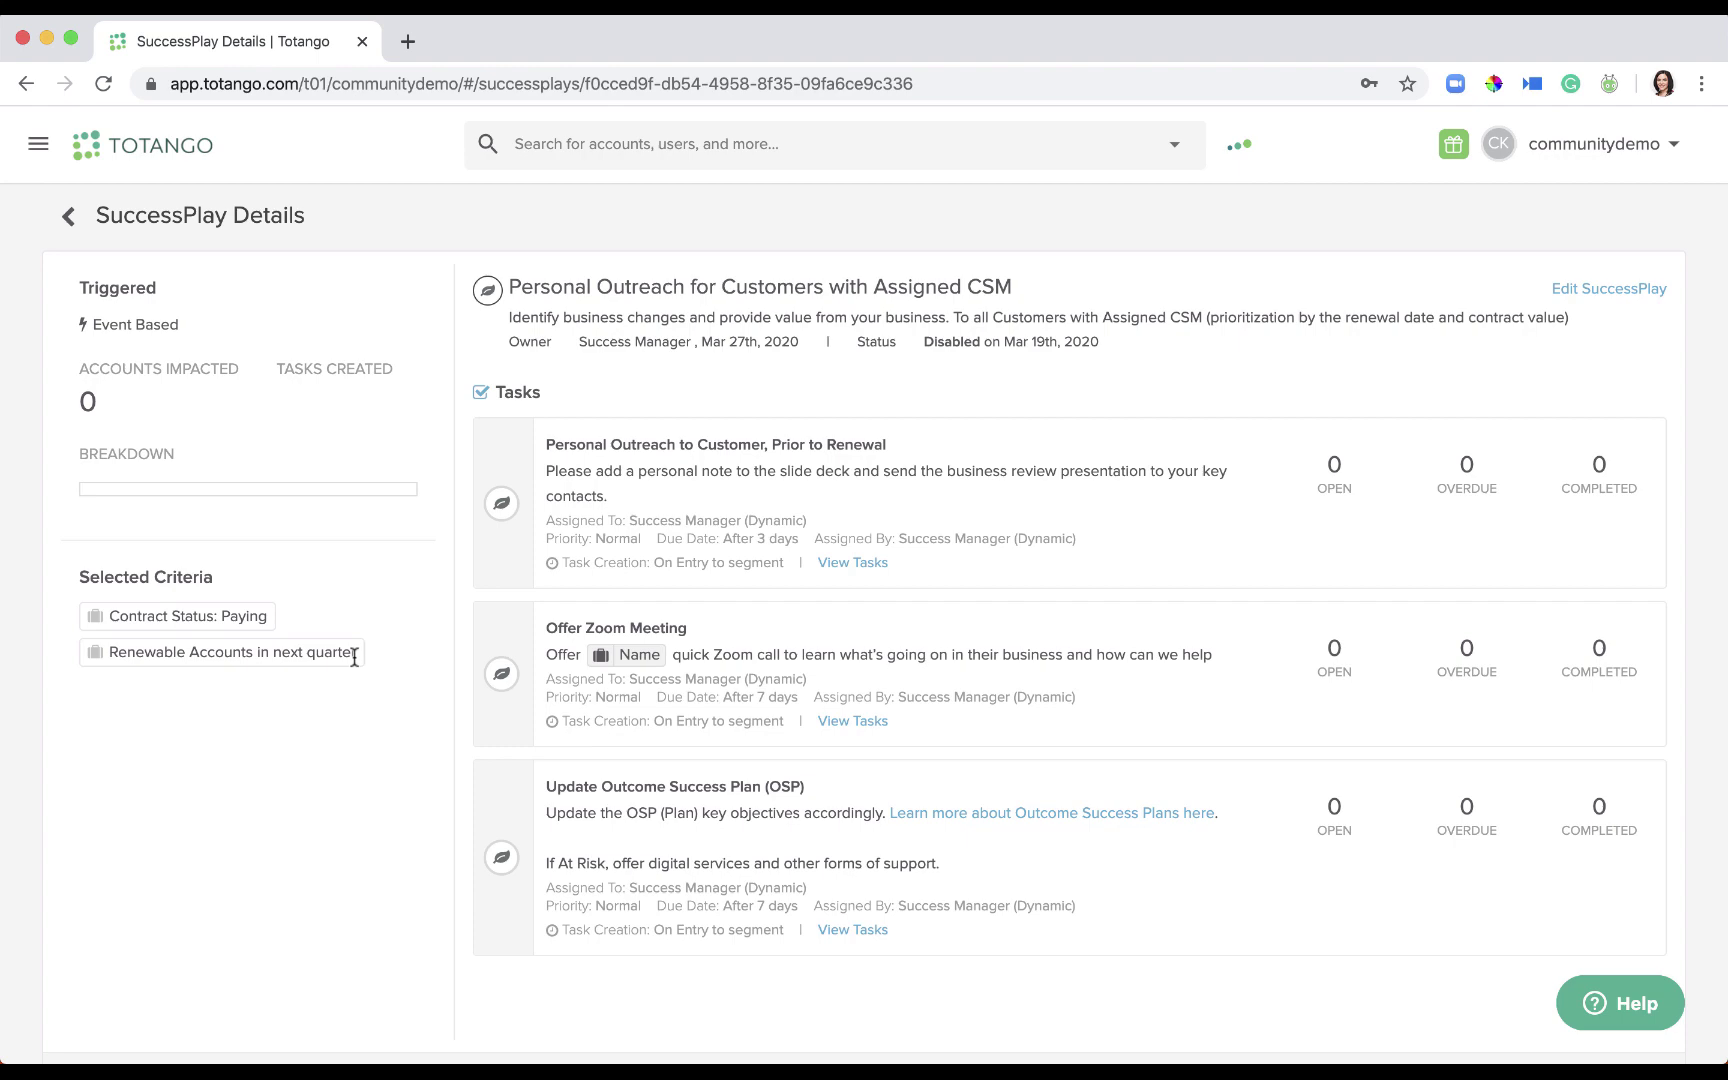
pyautogui.press('super+bracketleft')
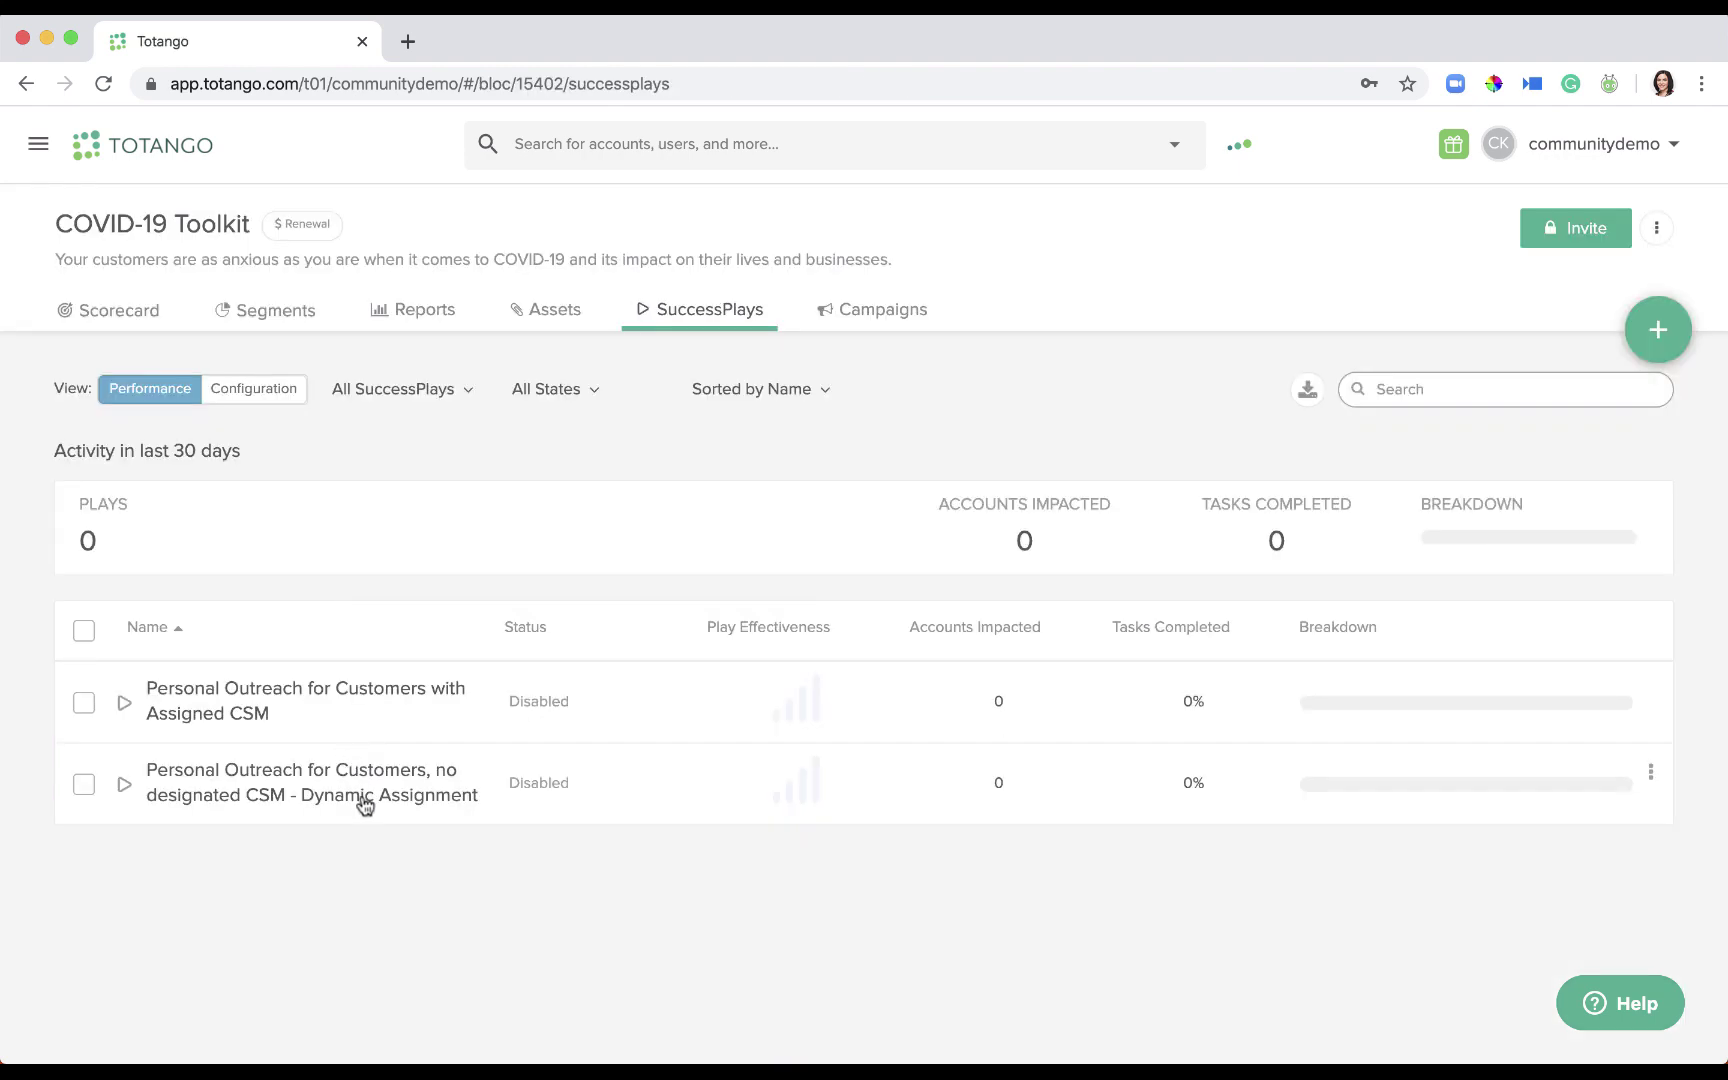
pyautogui.click(364, 800)
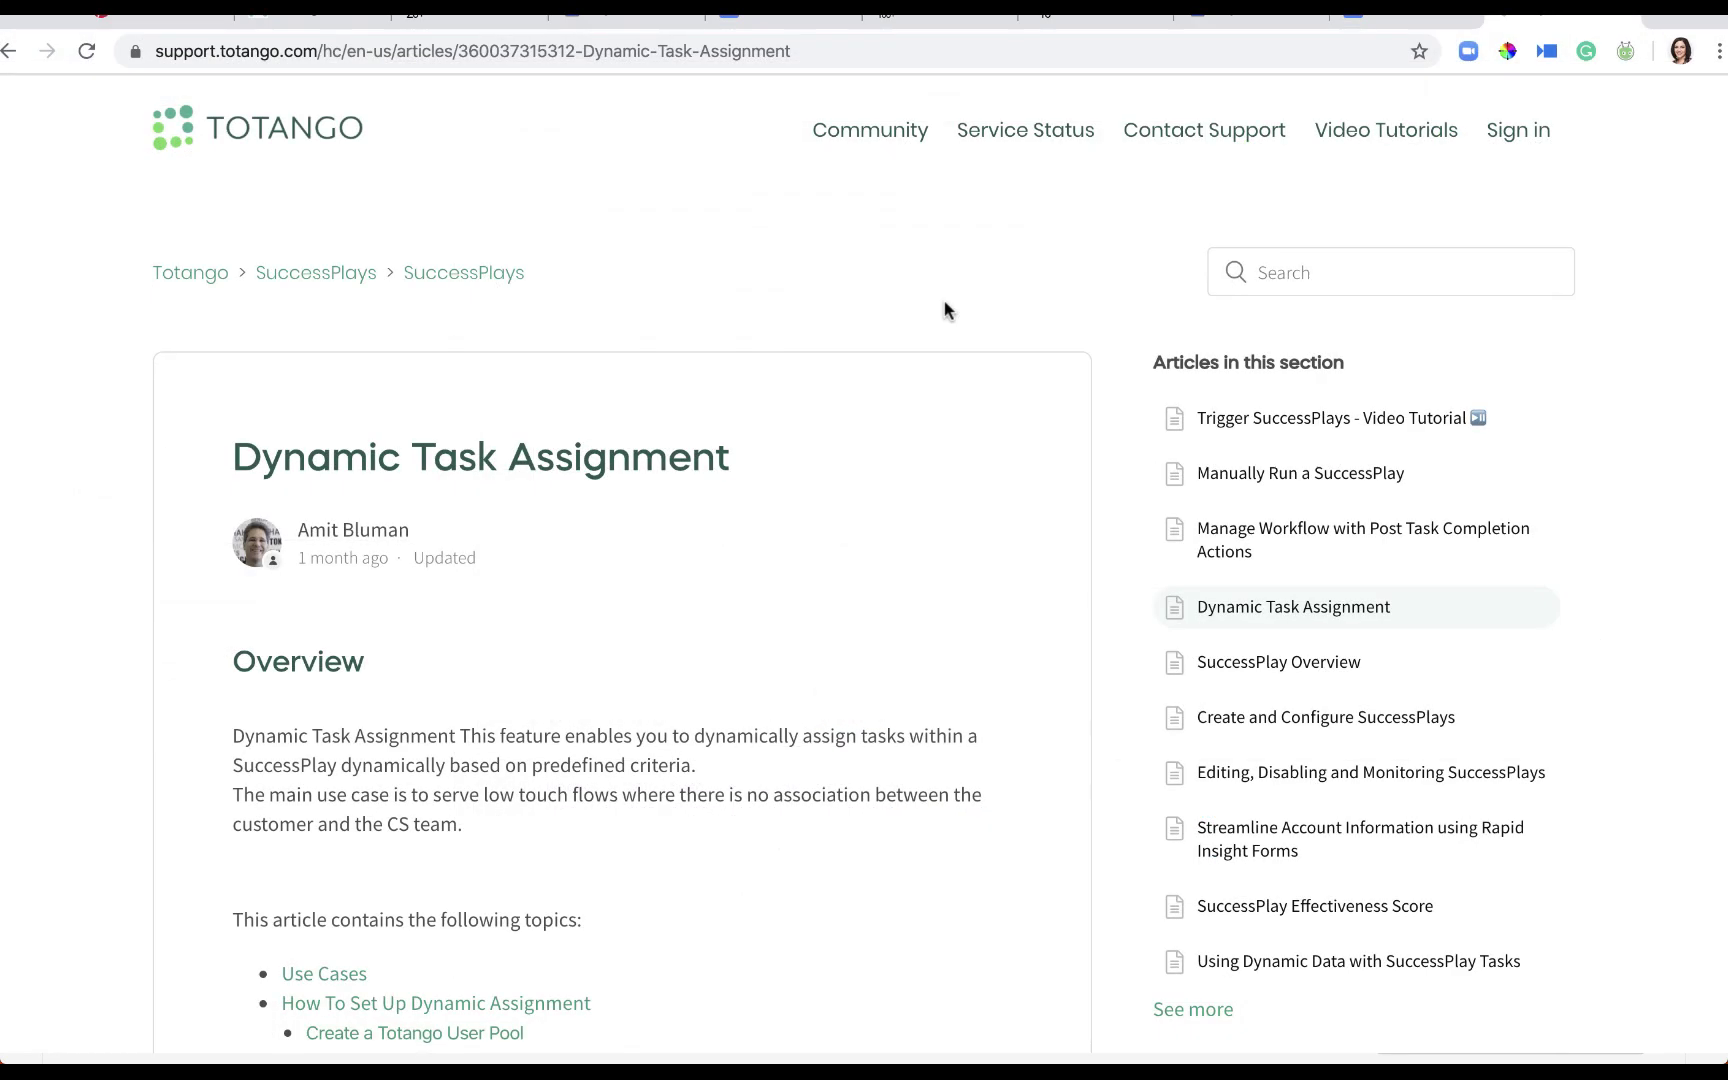
pyautogui.scroll(-5, 945, 310)
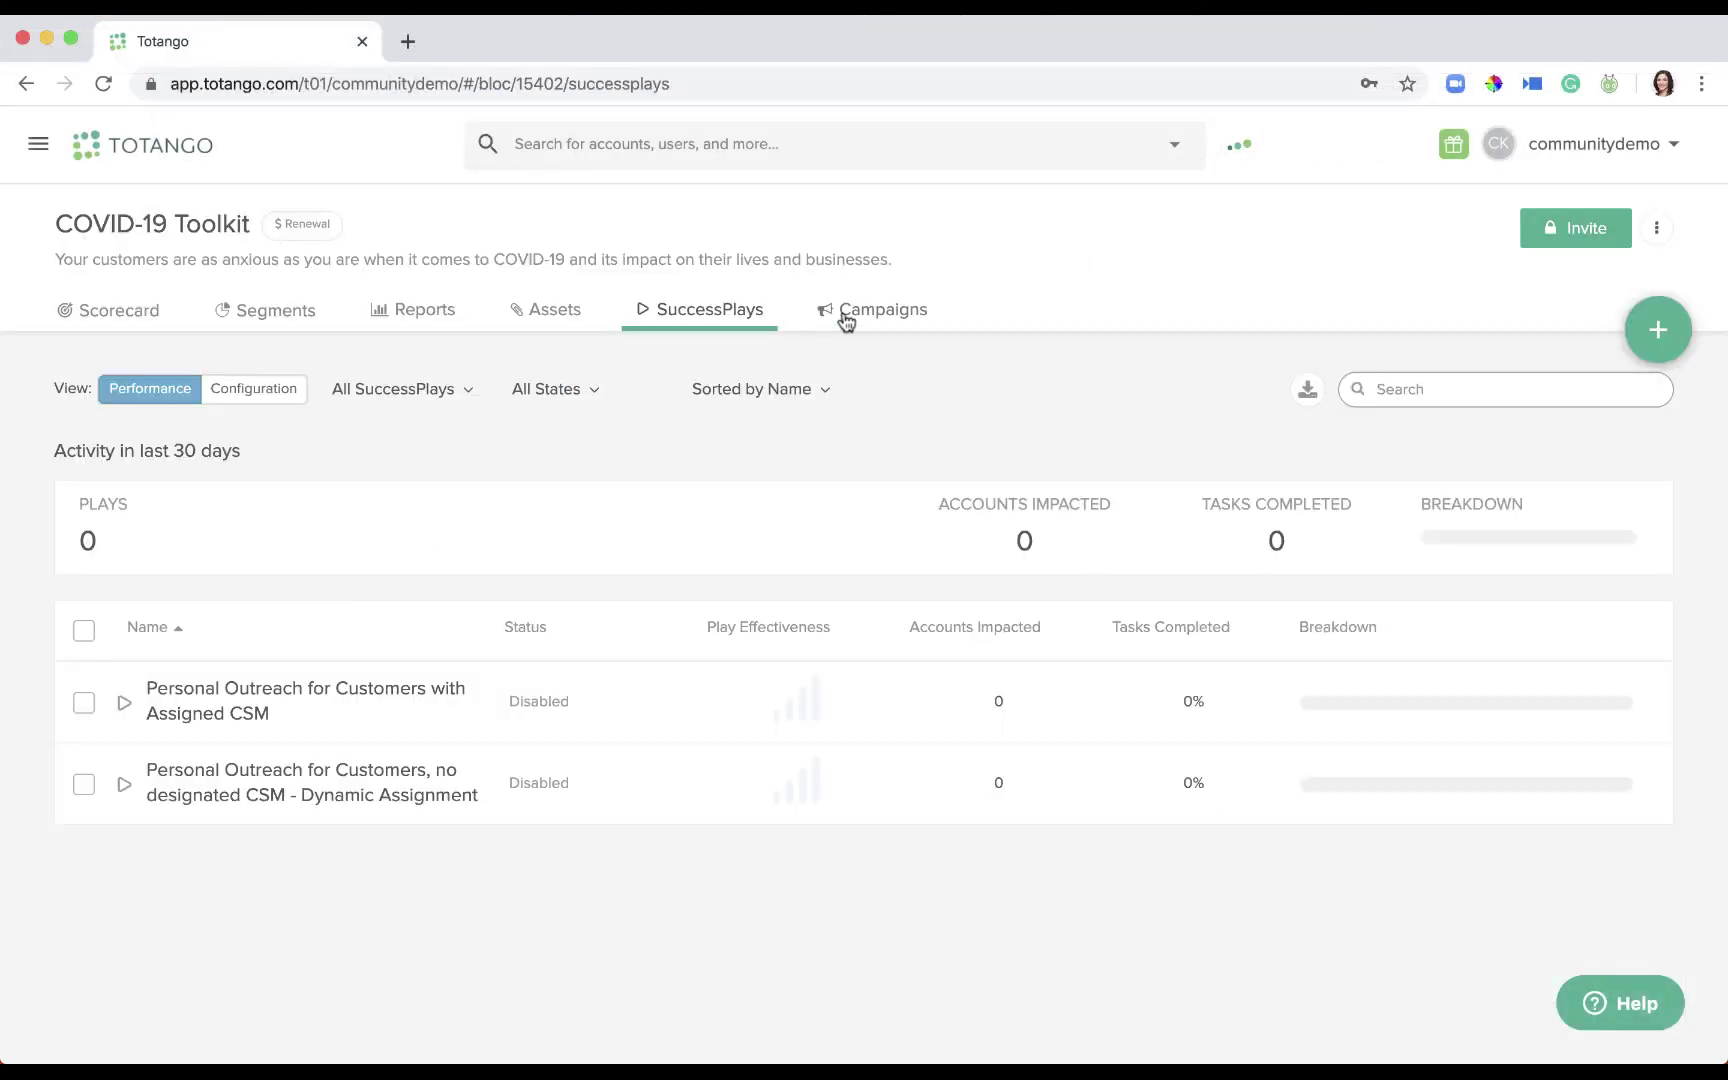
# Open the "[CloudRumba] Our company is here for you in these times" campaign and read its email template through to the signature.
pyautogui.click(845, 318)
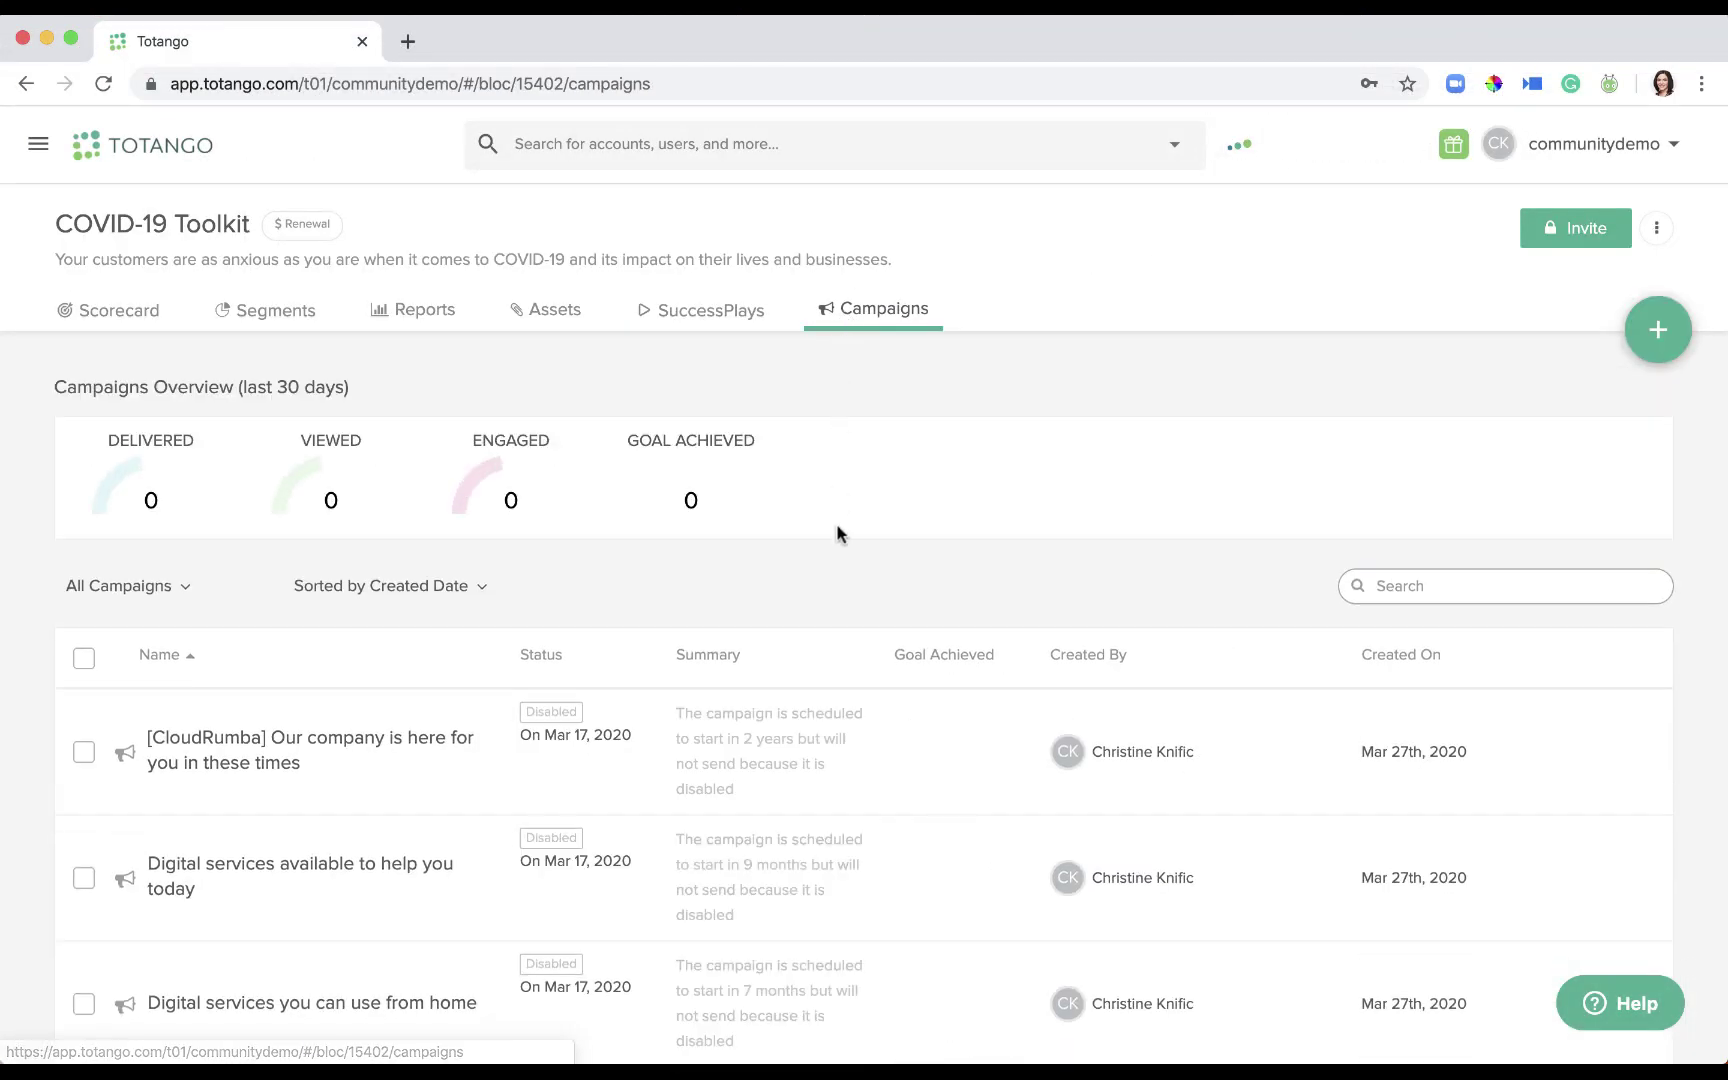
pyautogui.scroll(-3, 875, 864)
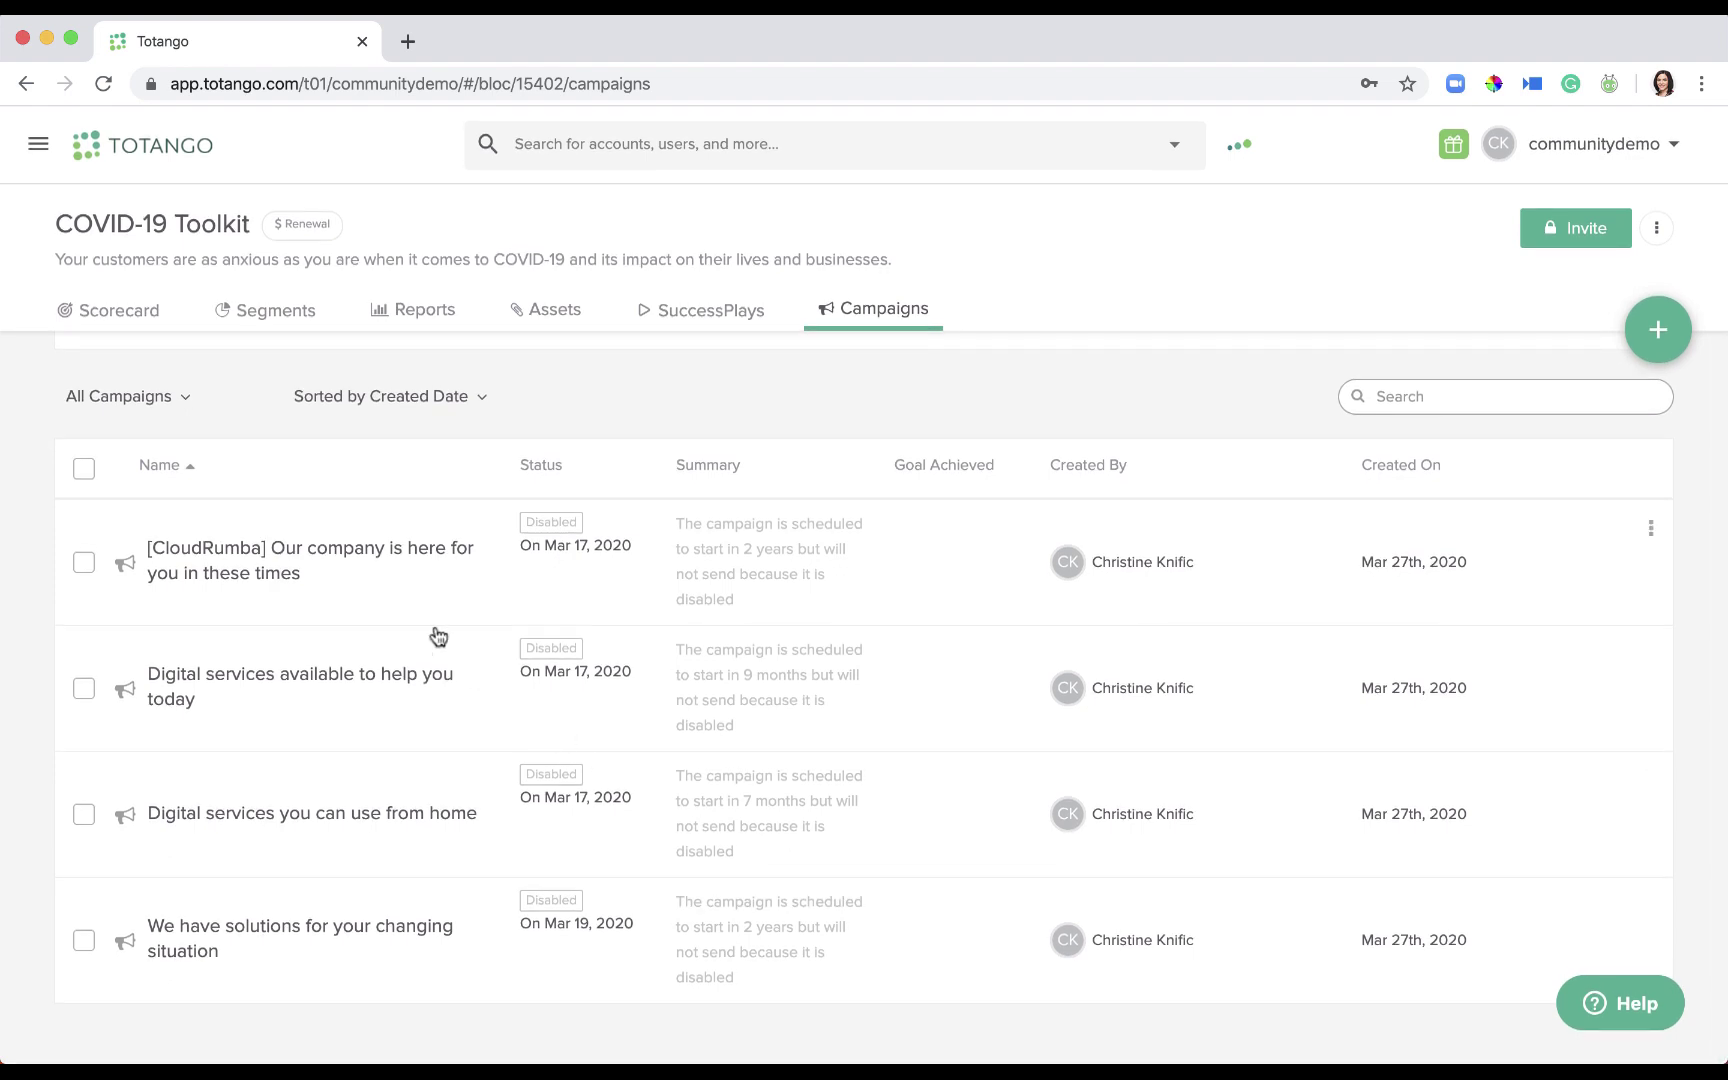
pyautogui.click(376, 549)
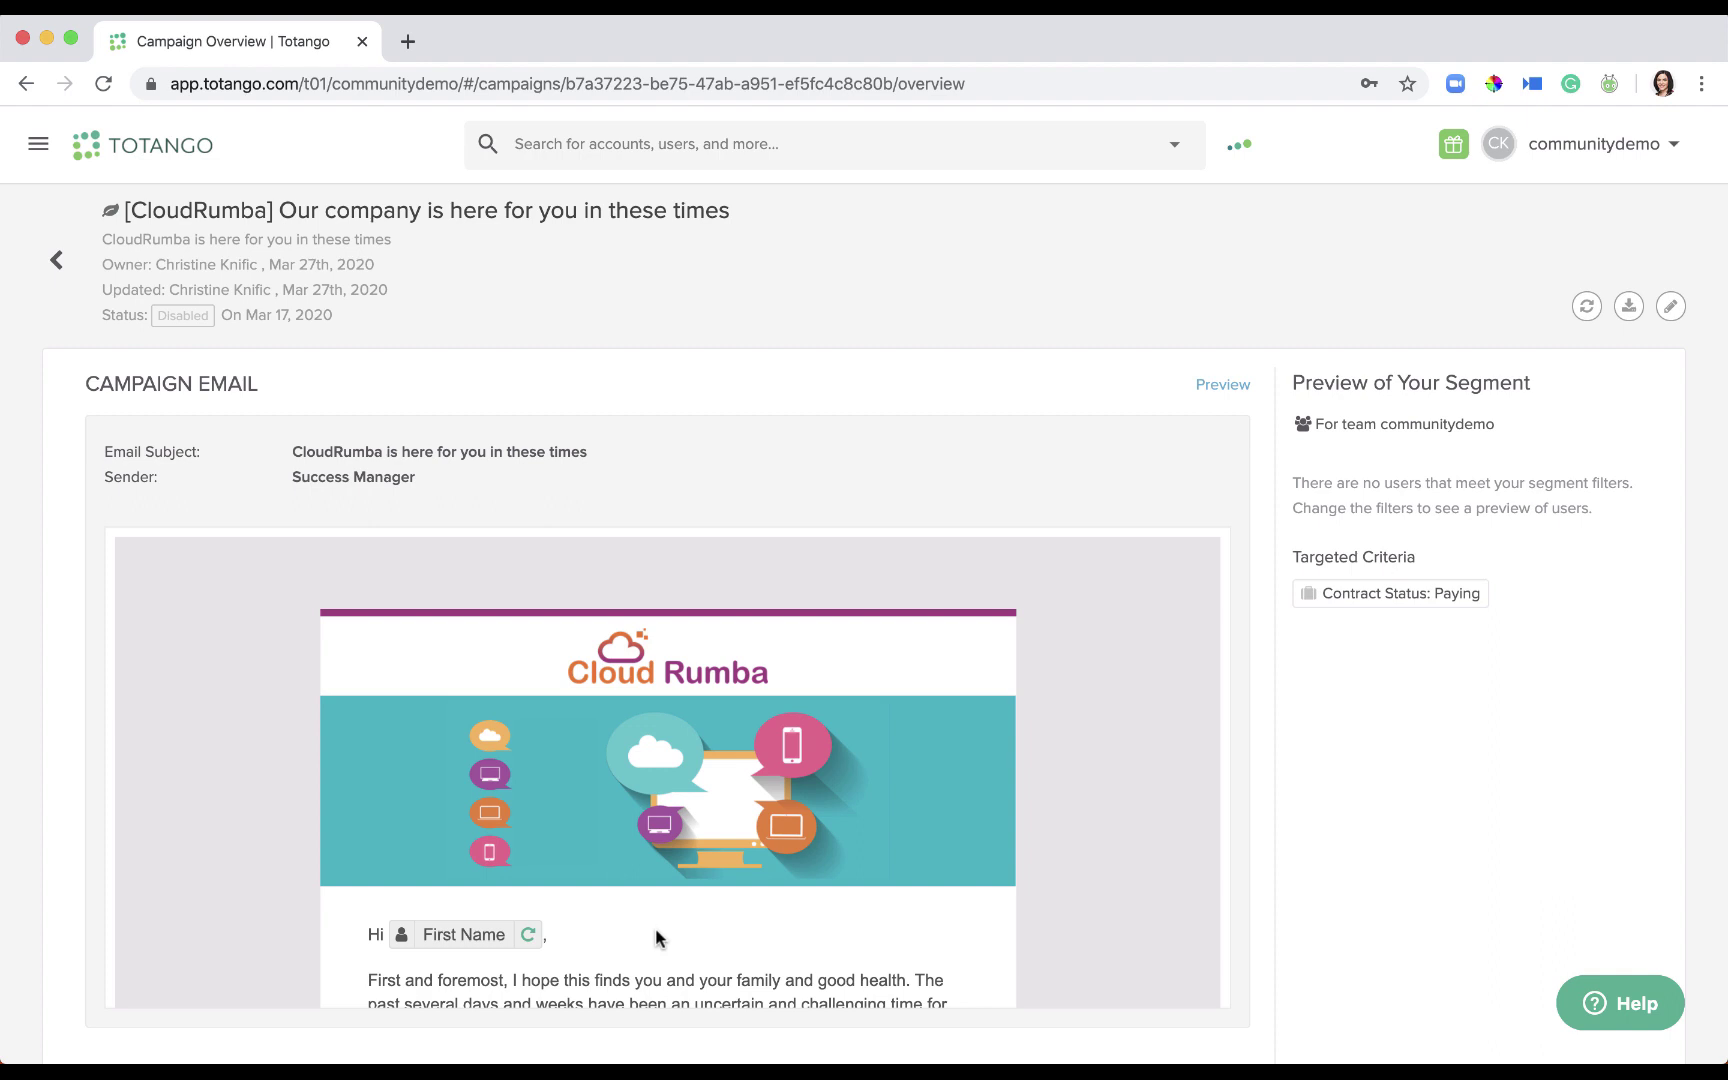
pyautogui.scroll(-5, 655, 937)
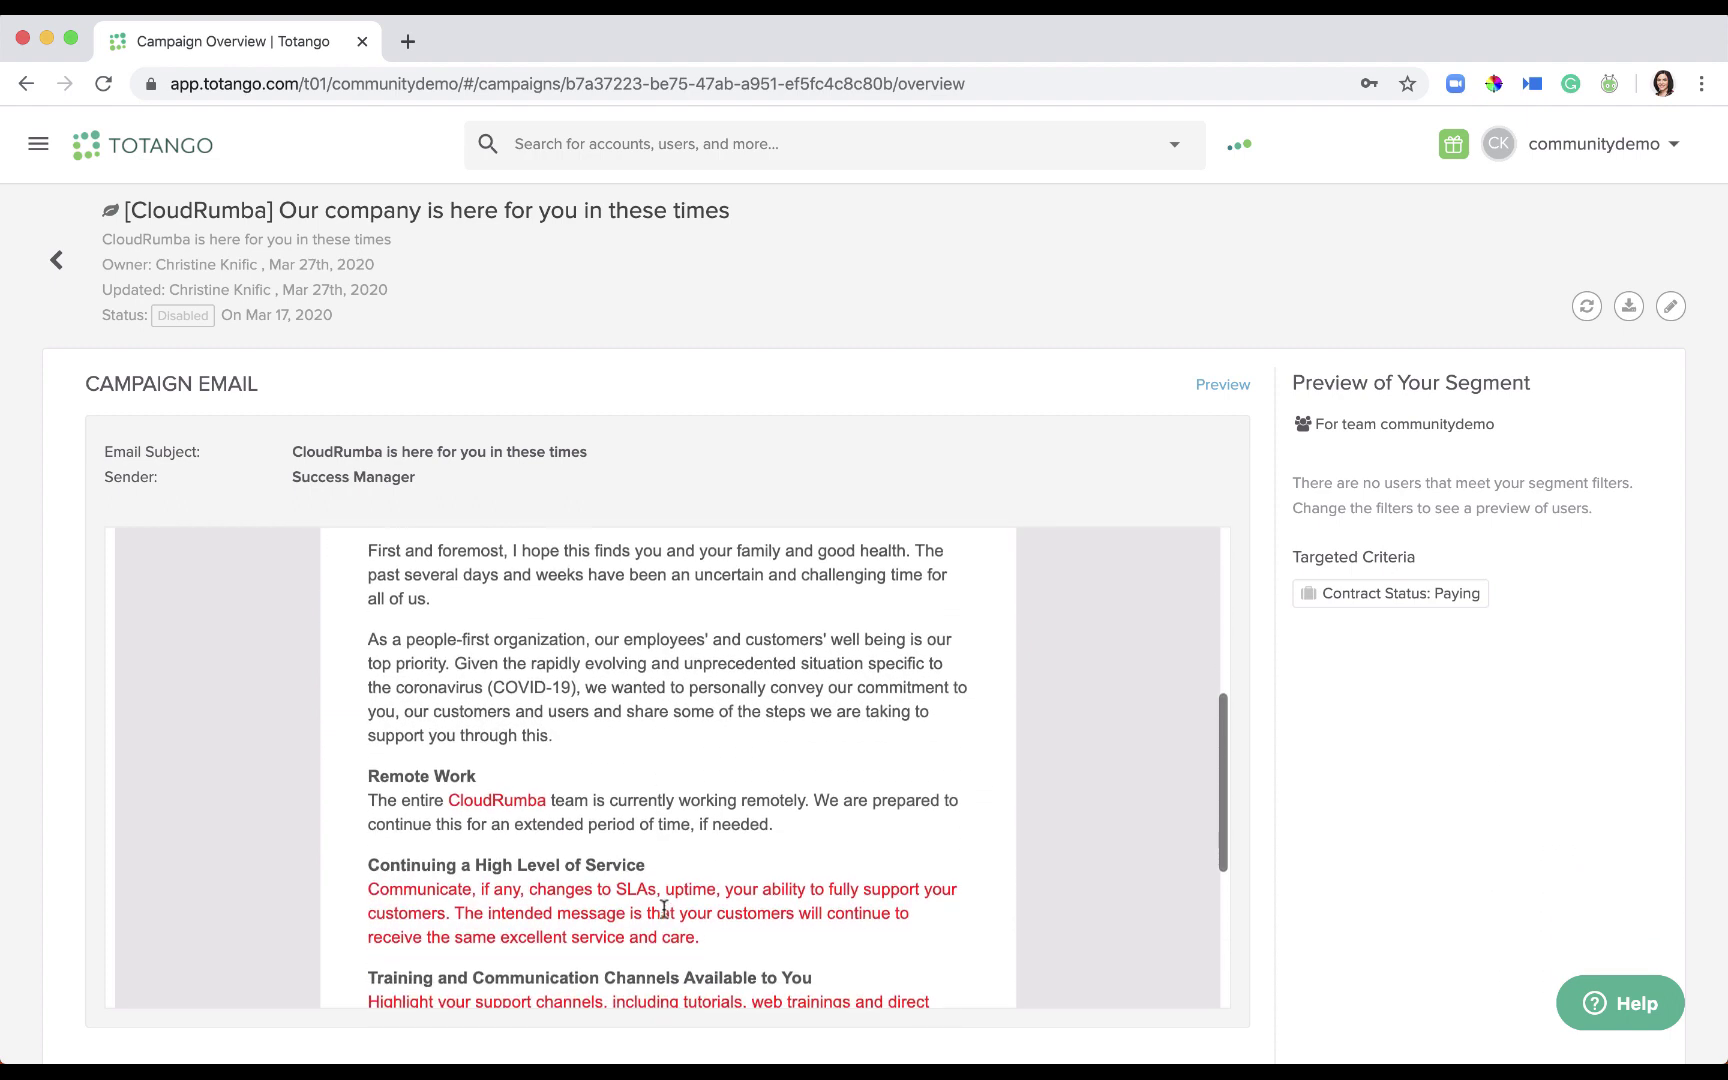
pyautogui.scroll(-2, 666, 907)
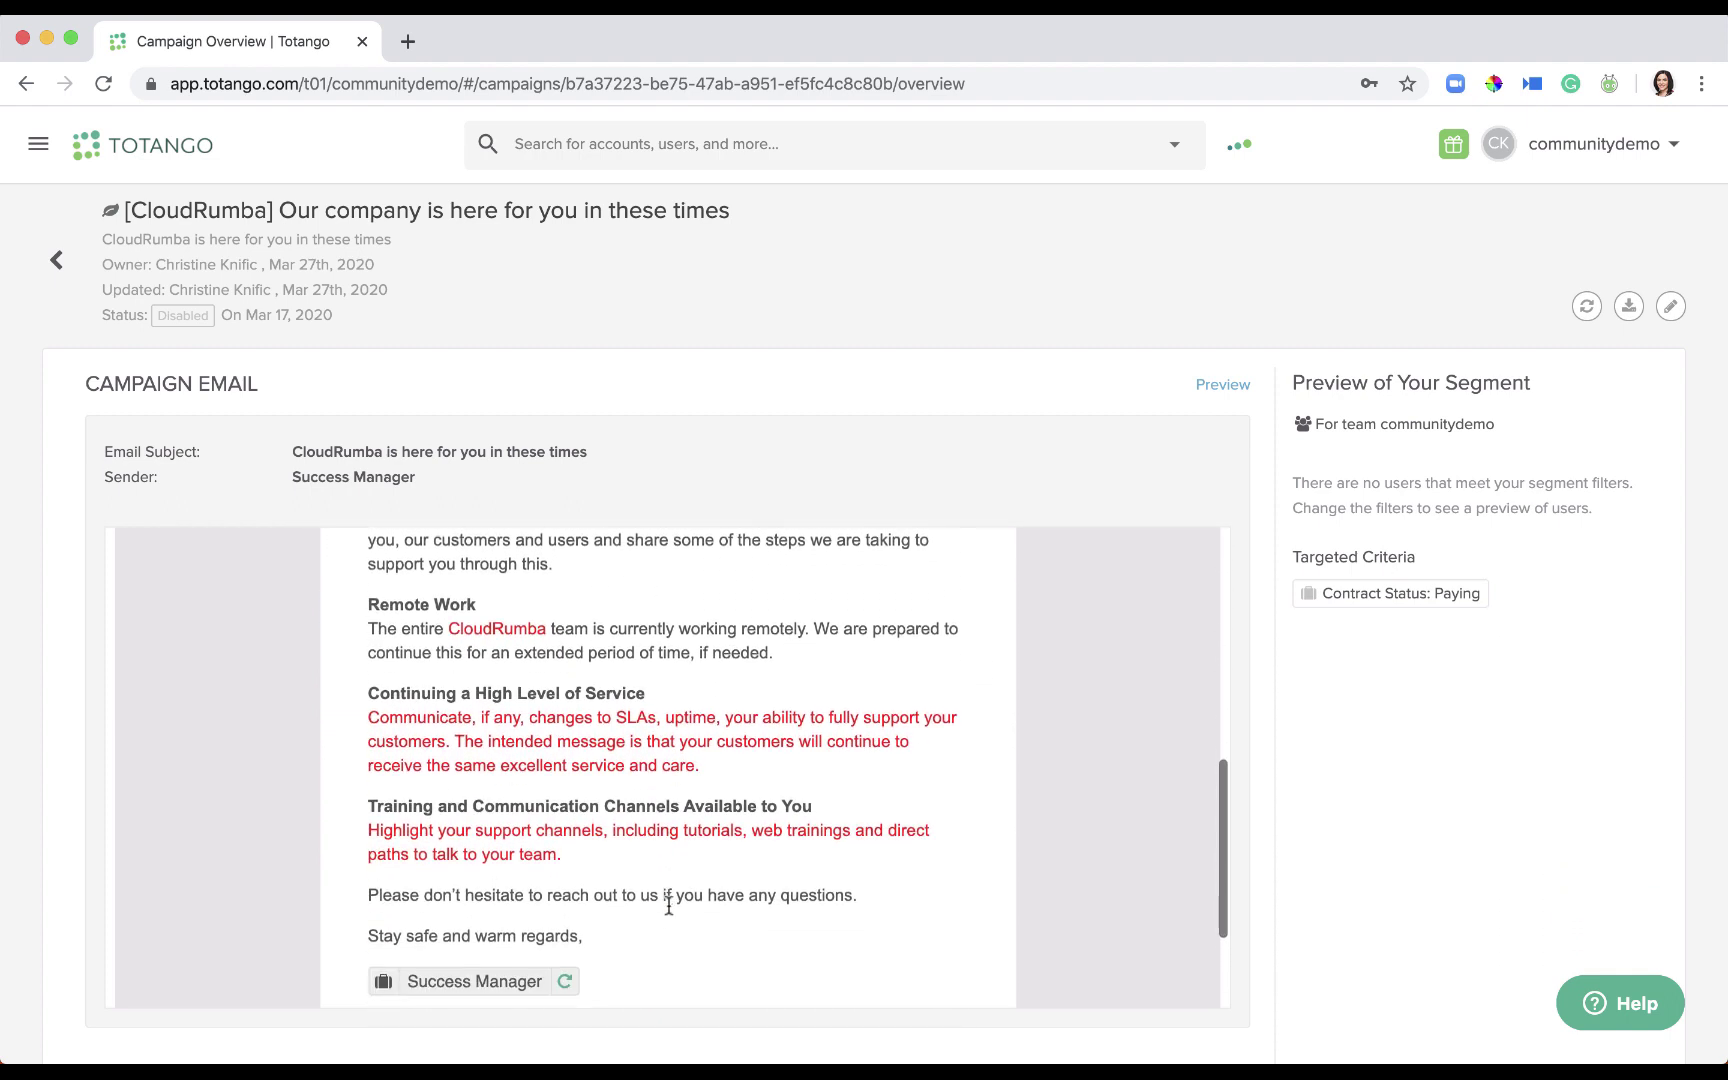
pyautogui.scroll(-1, 669, 905)
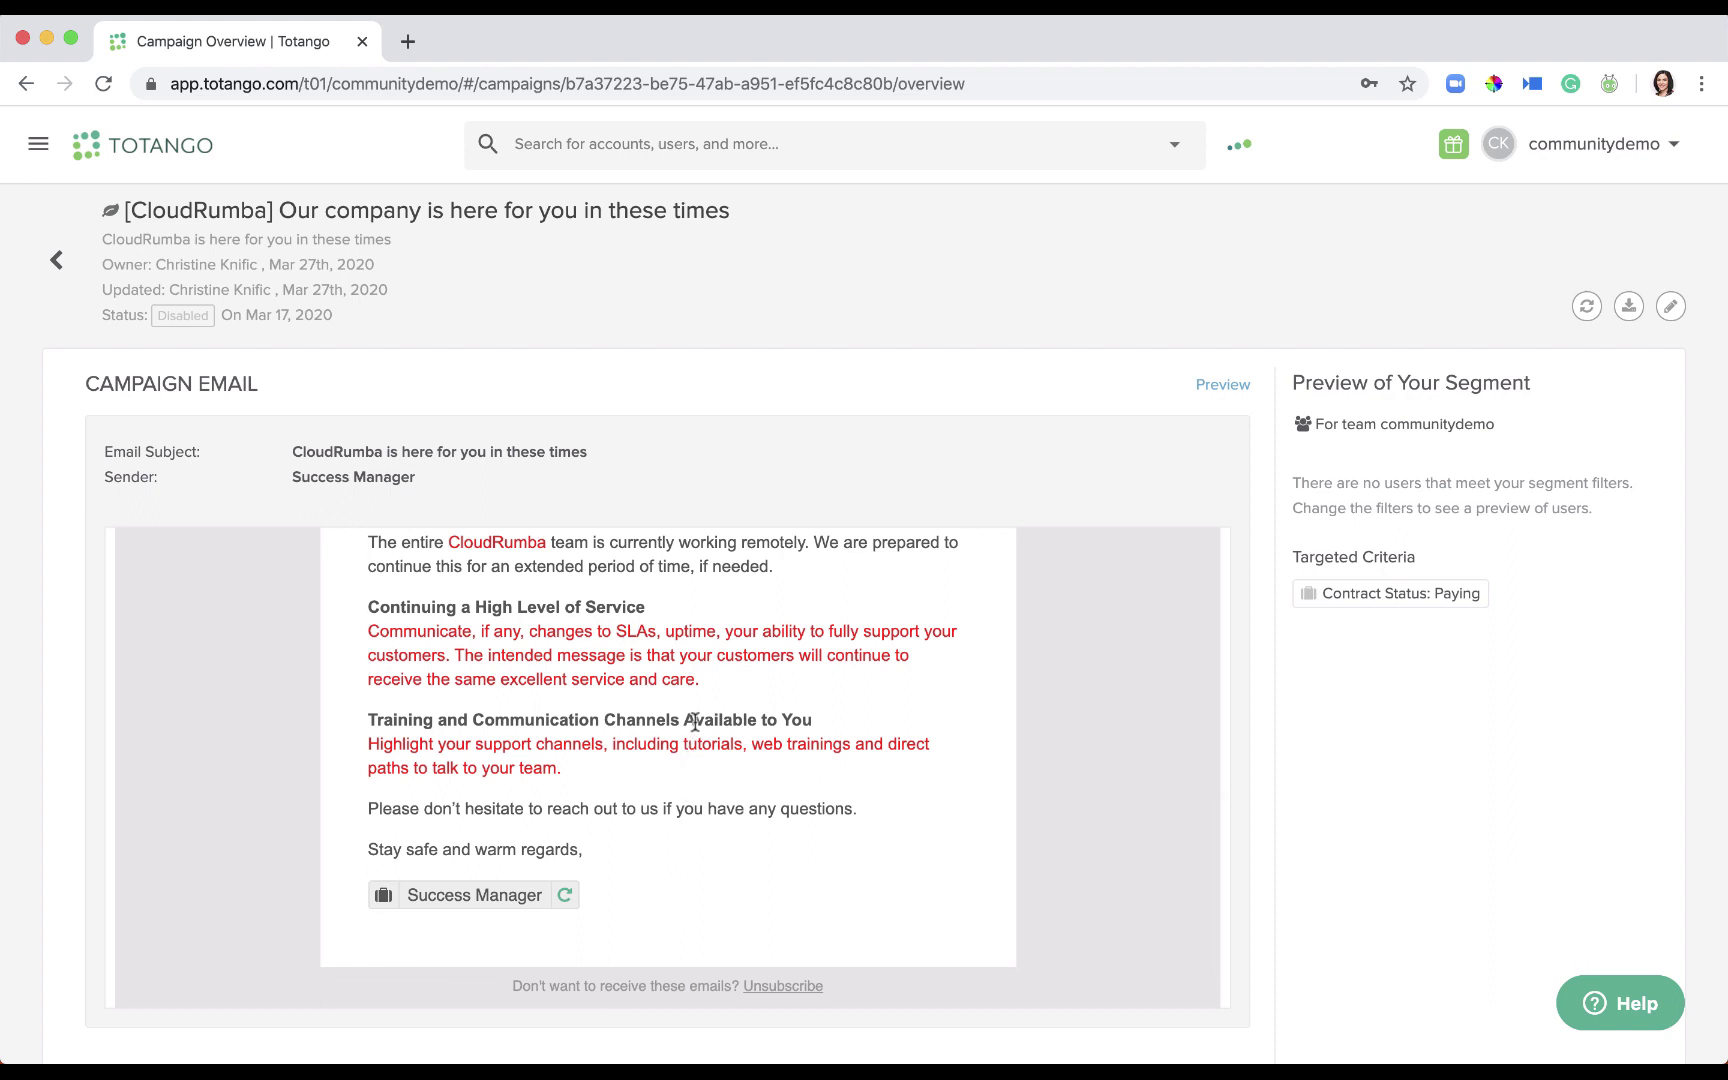
# Open the "[CloudRumba] Our company is here for you in these times" campaign for editing and go to its Content stage's email customization.
pyautogui.scroll(4, 695, 722)
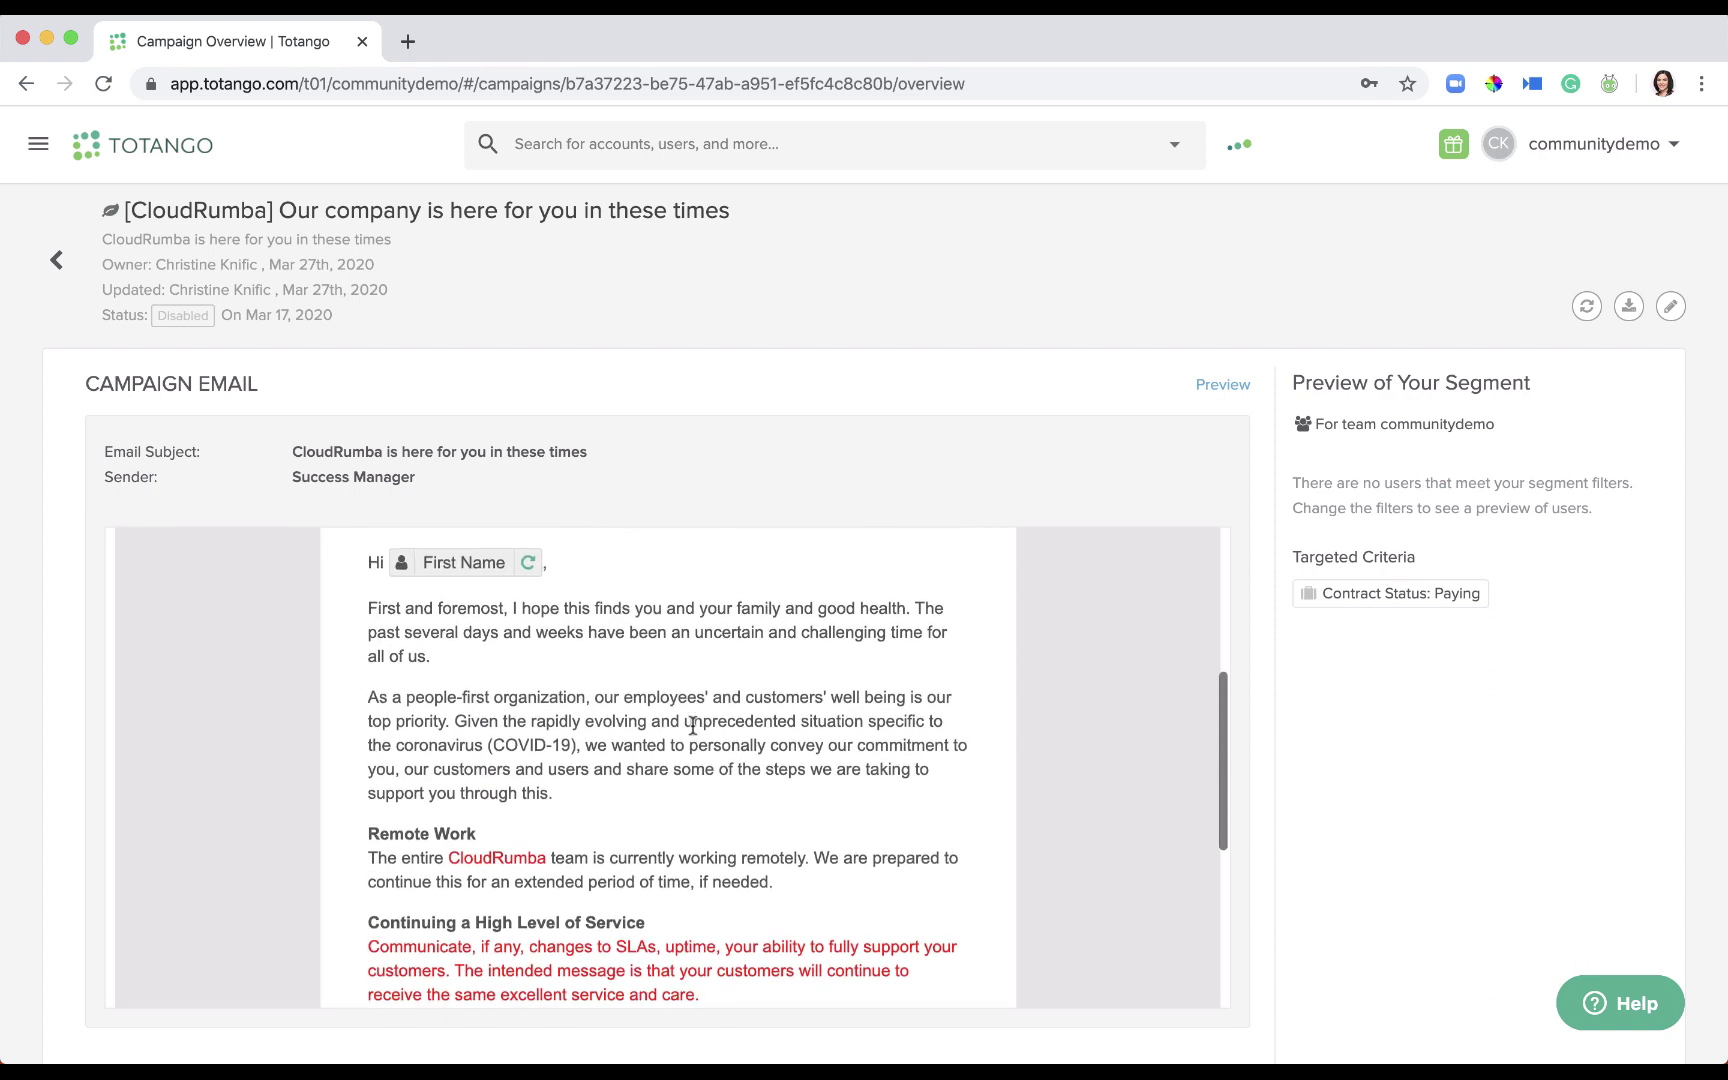
pyautogui.scroll(1, 692, 726)
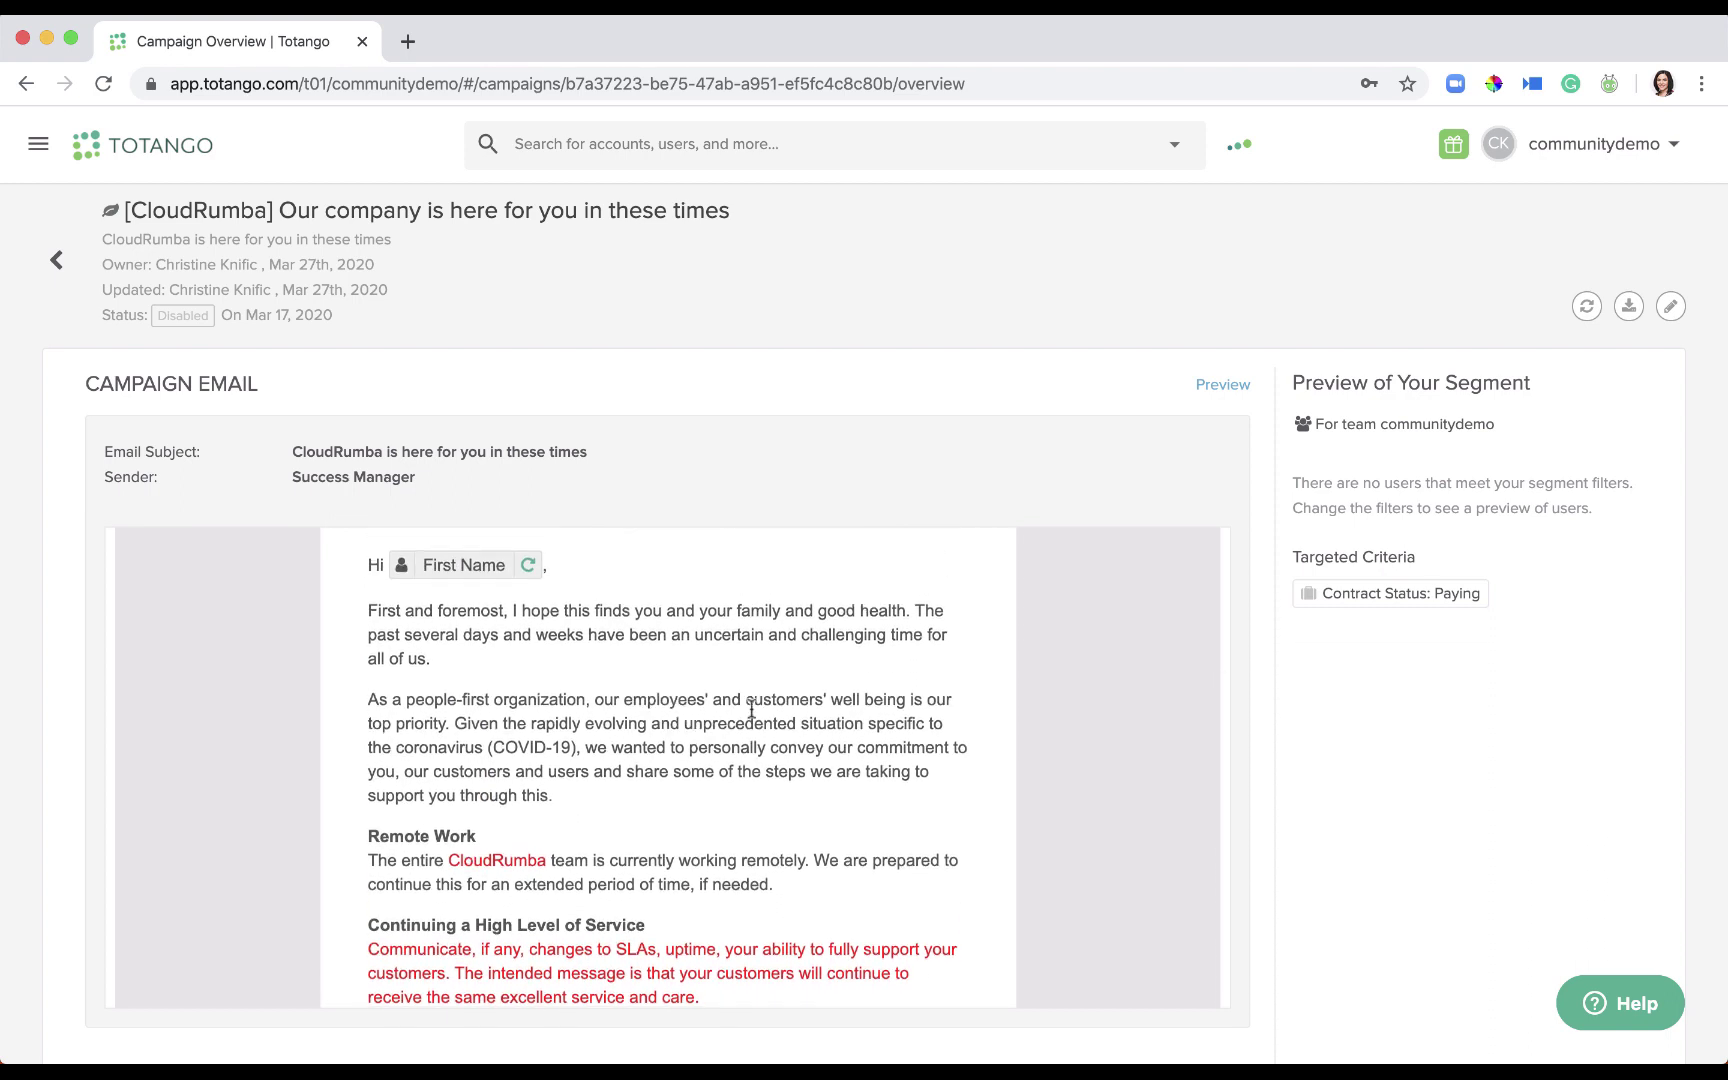
pyautogui.click(1668, 307)
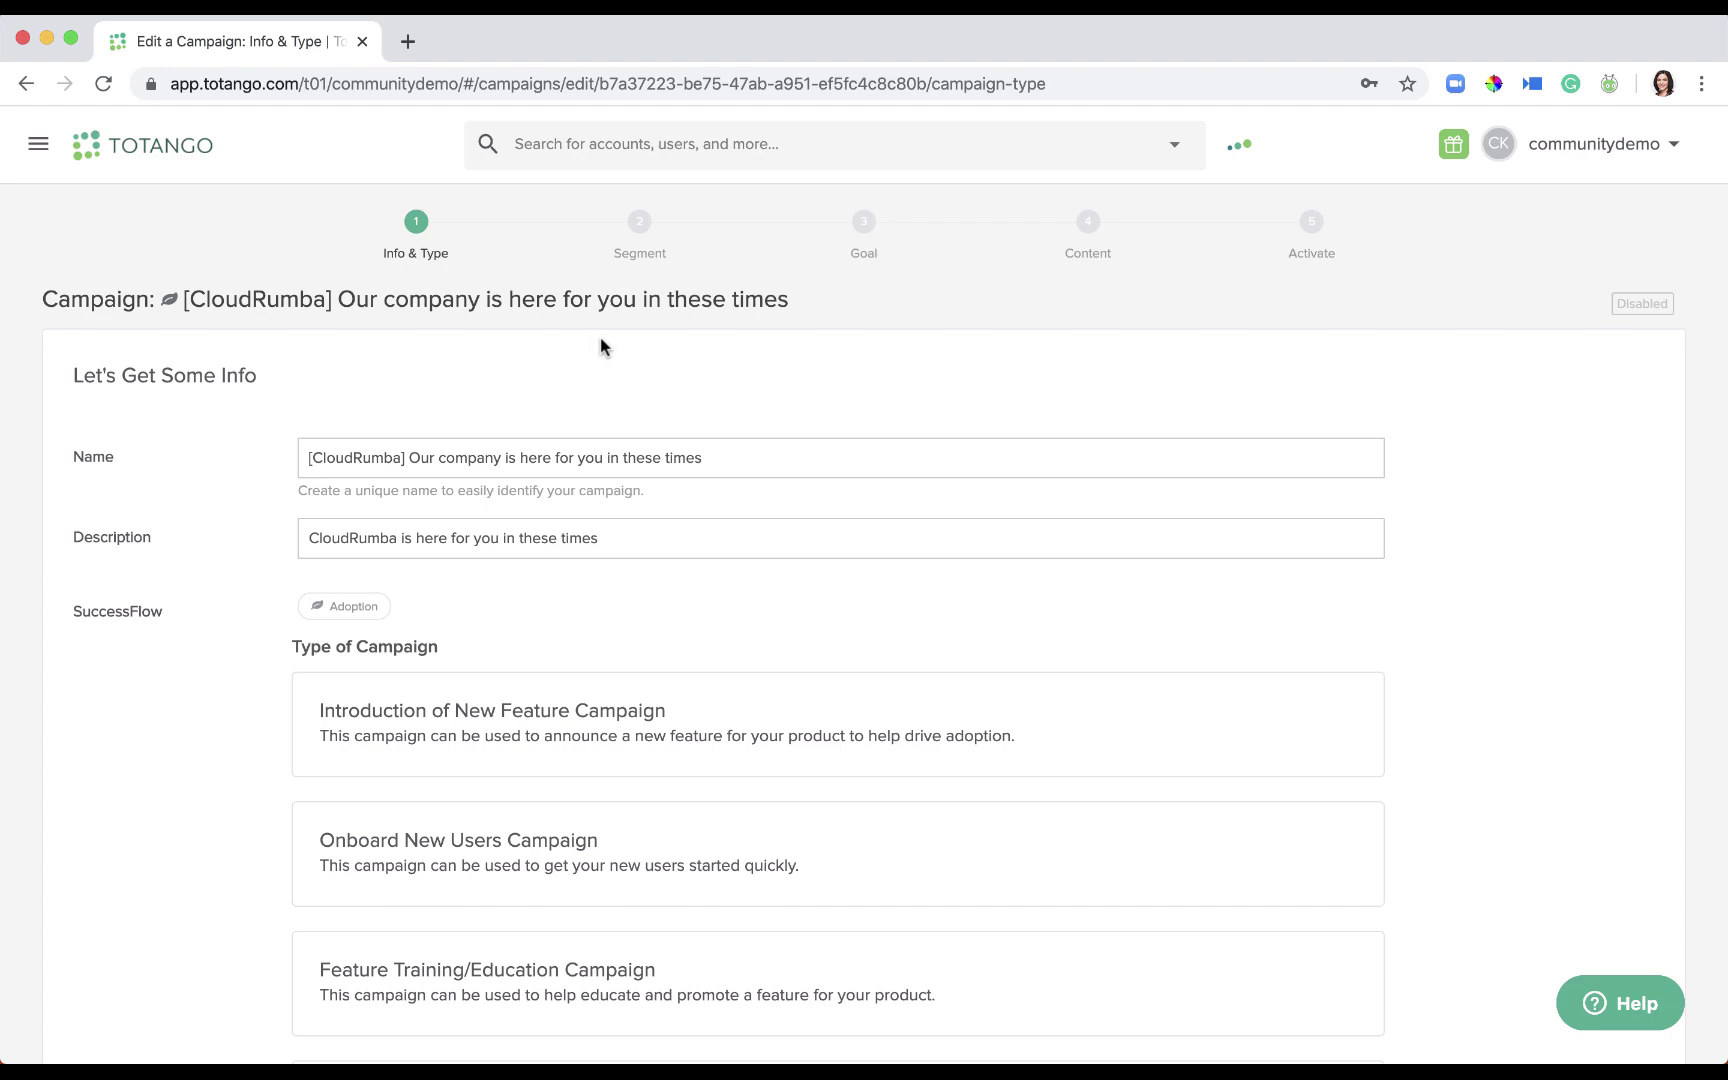
pyautogui.scroll(-1, 1037, 718)
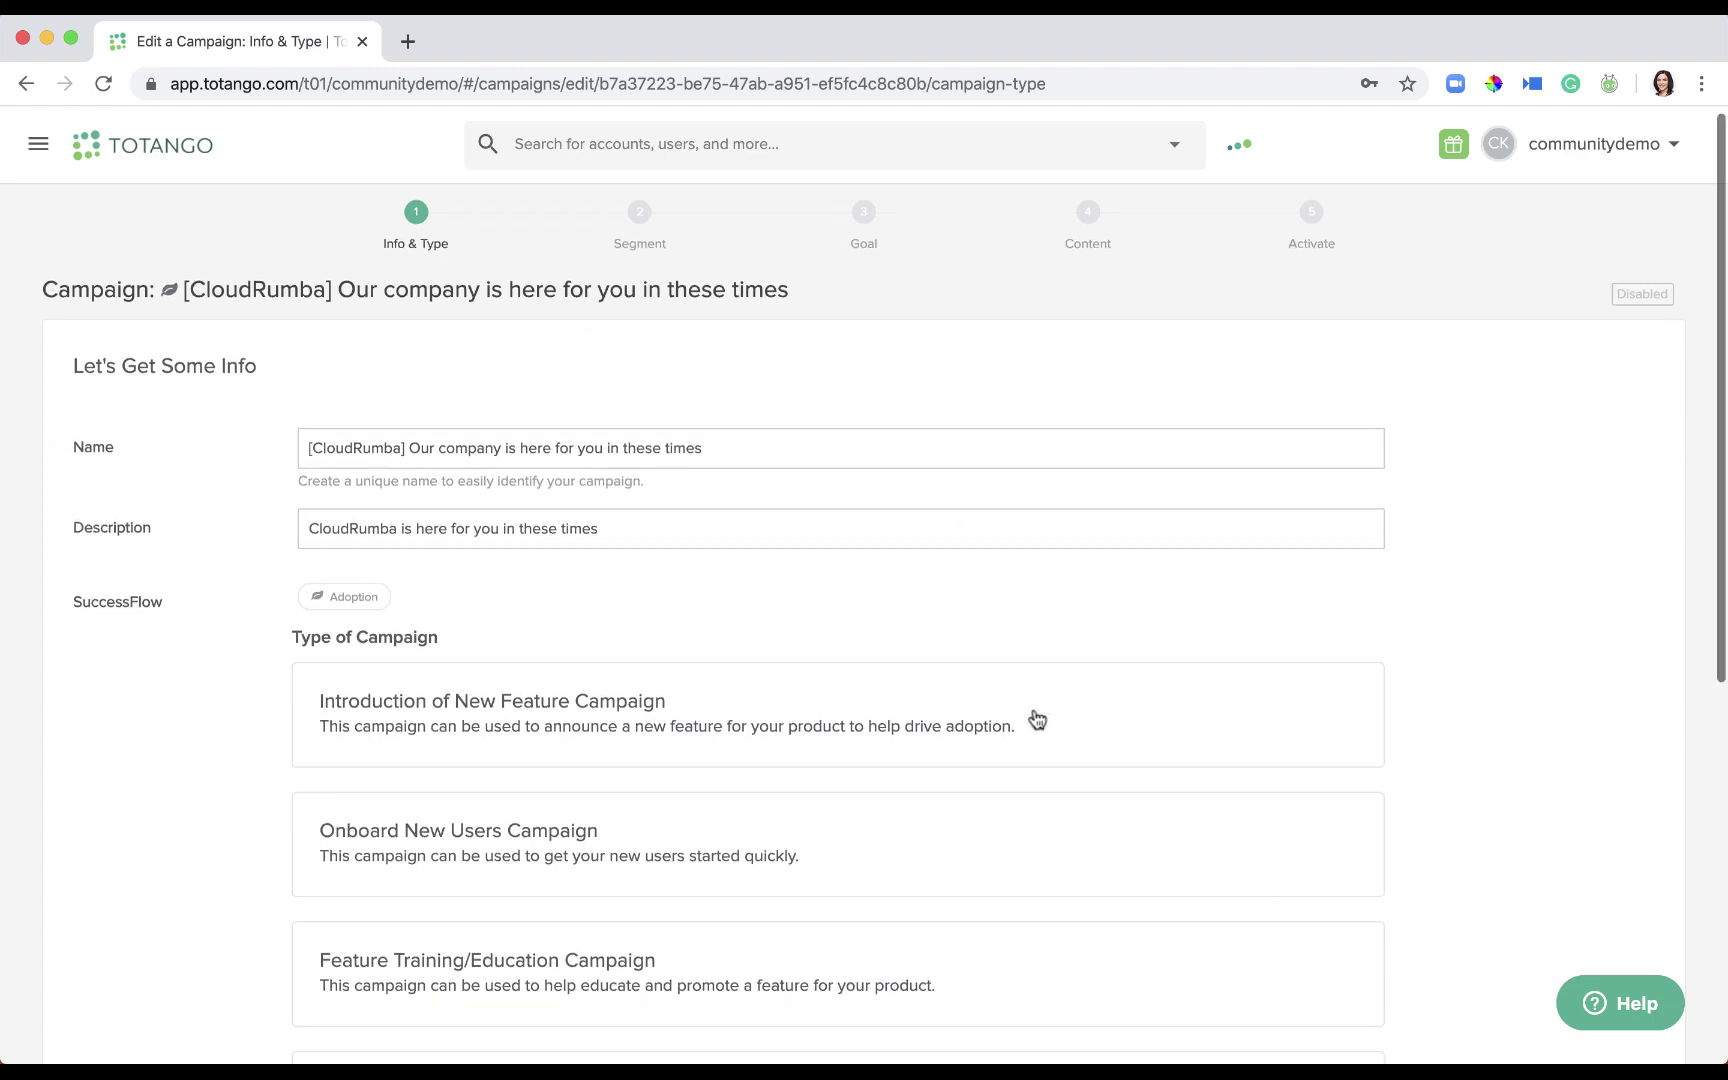
pyautogui.scroll(-6, 1037, 718)
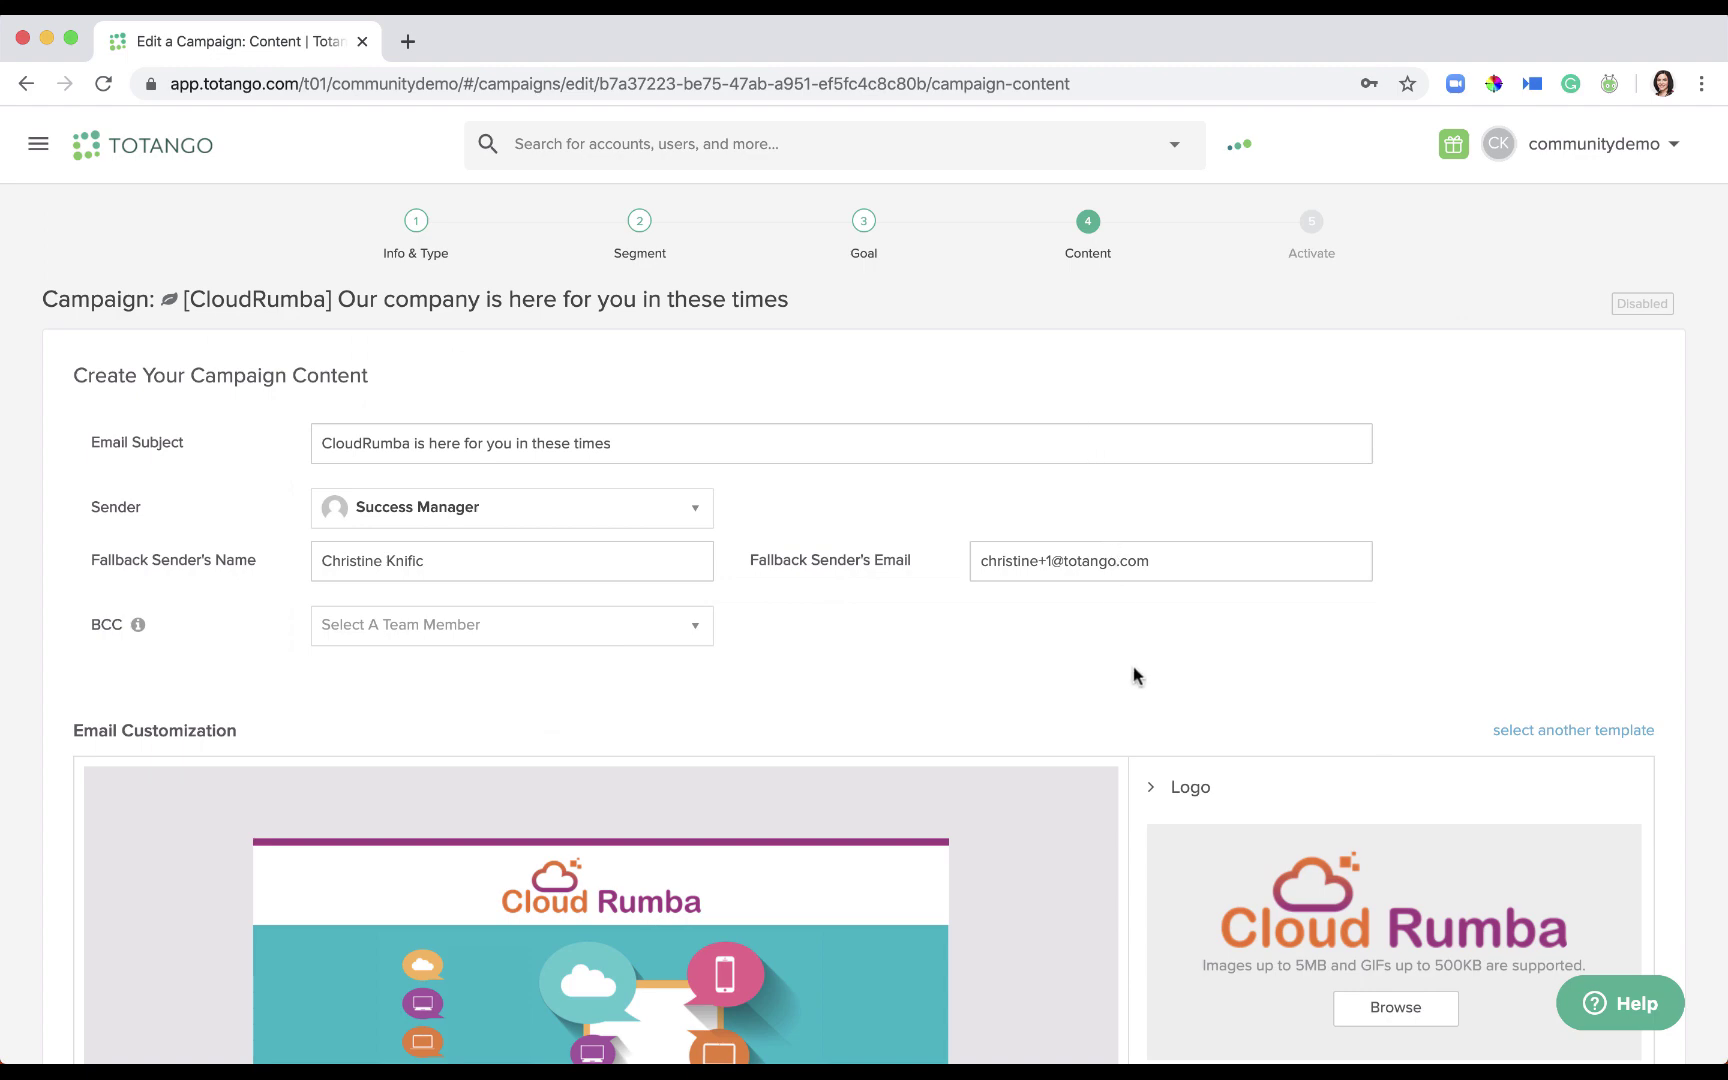
pyautogui.scroll(-3, 1139, 664)
pyautogui.scroll(-3, 1143, 676)
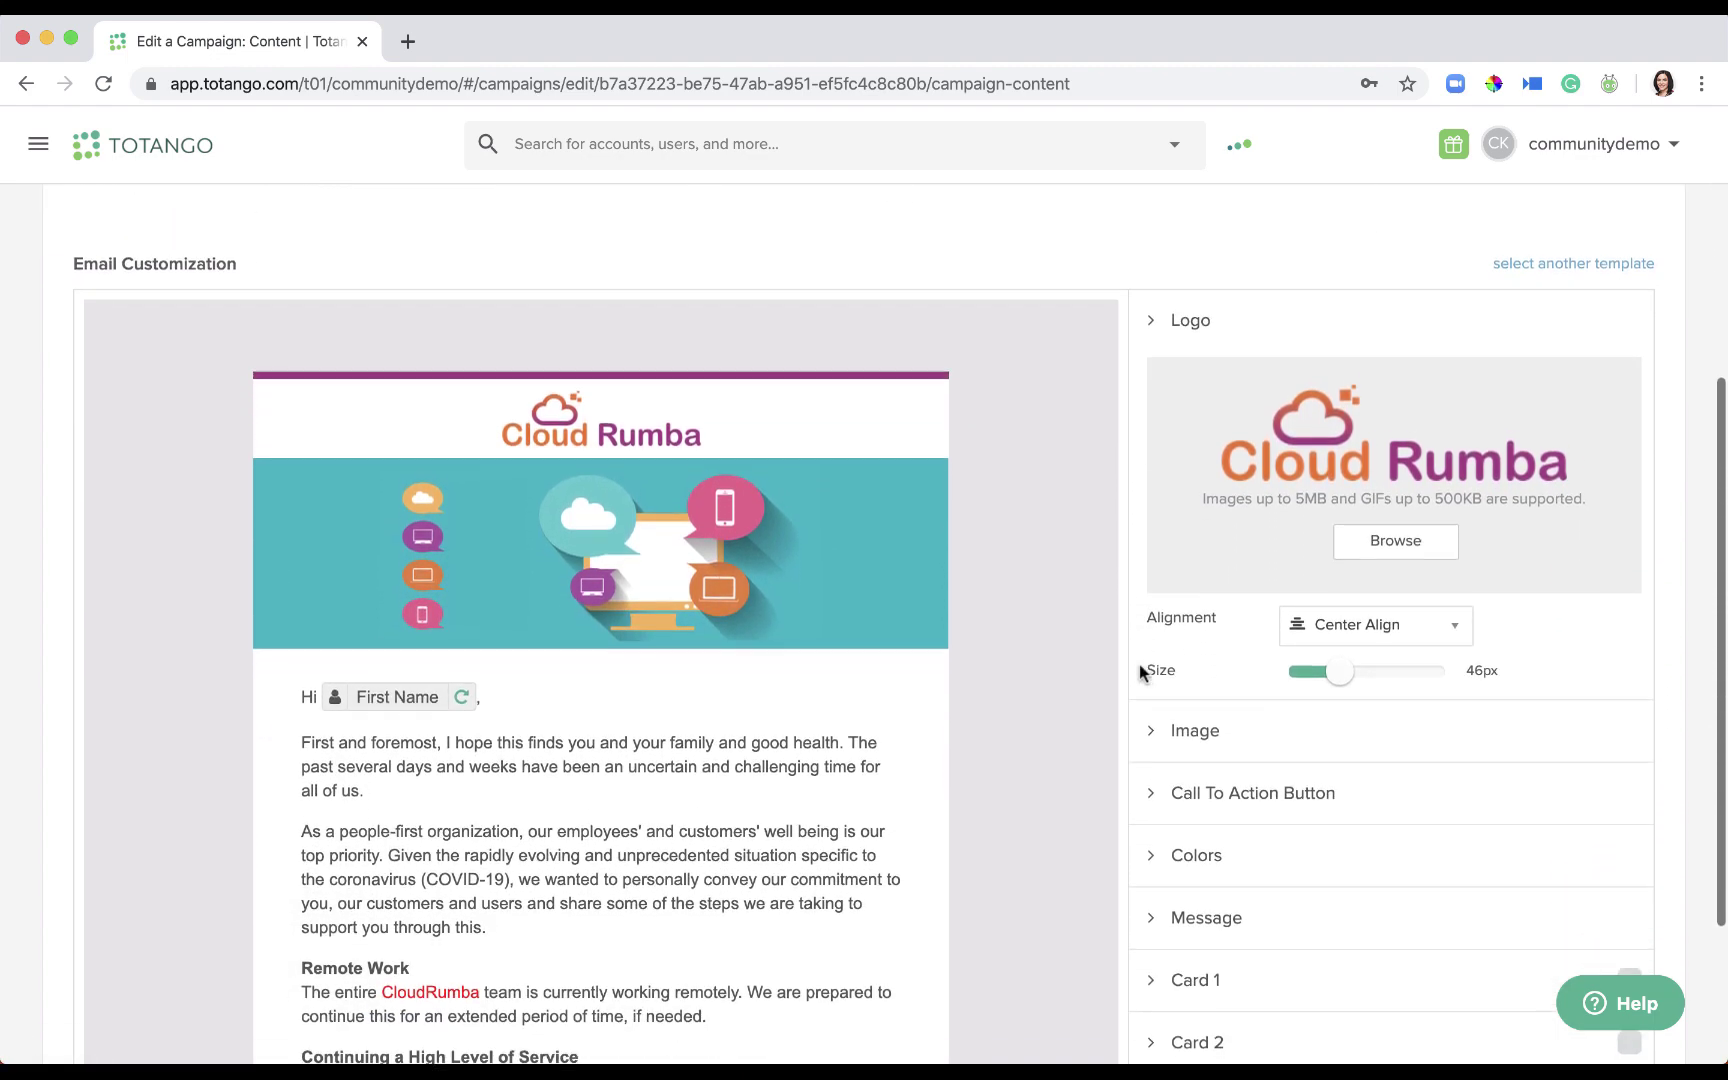
# Review the email's Image, Call To Action Button, Colors and Message customization settings, reading the message text to its end.
pyautogui.click(1146, 706)
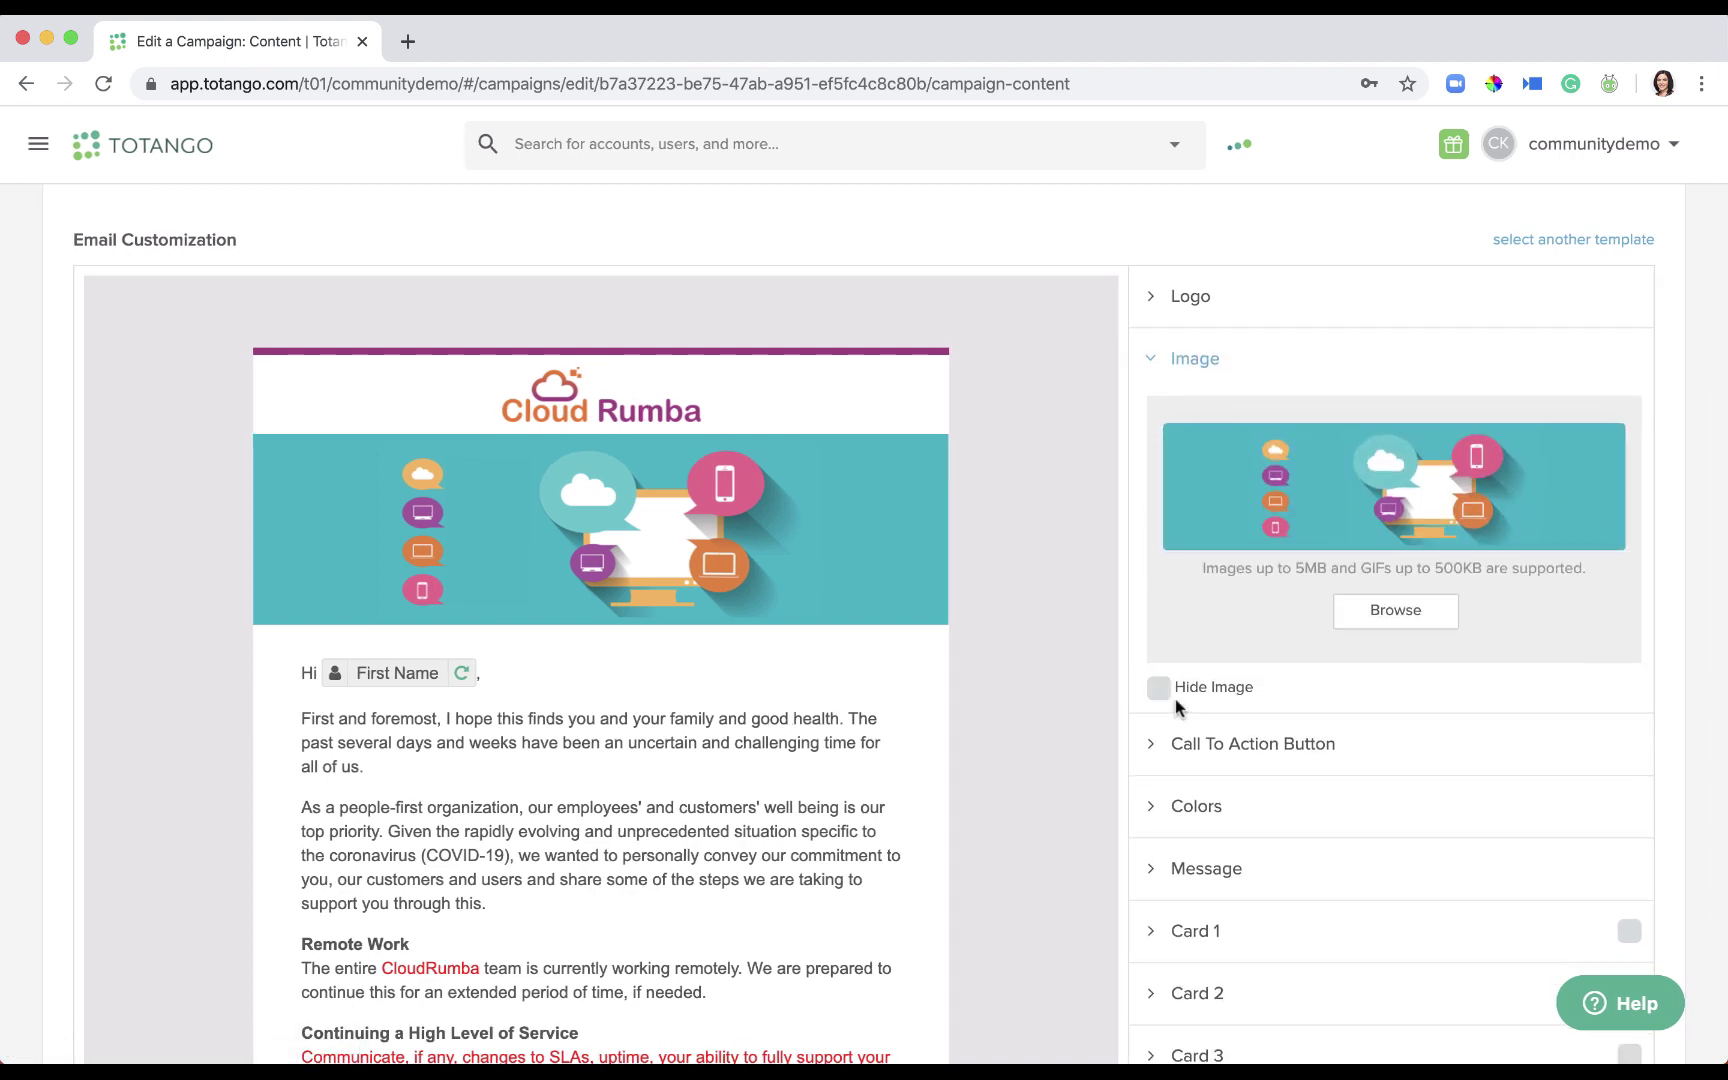
pyautogui.scroll(-2, 1138, 788)
pyautogui.scroll(-1, 1145, 775)
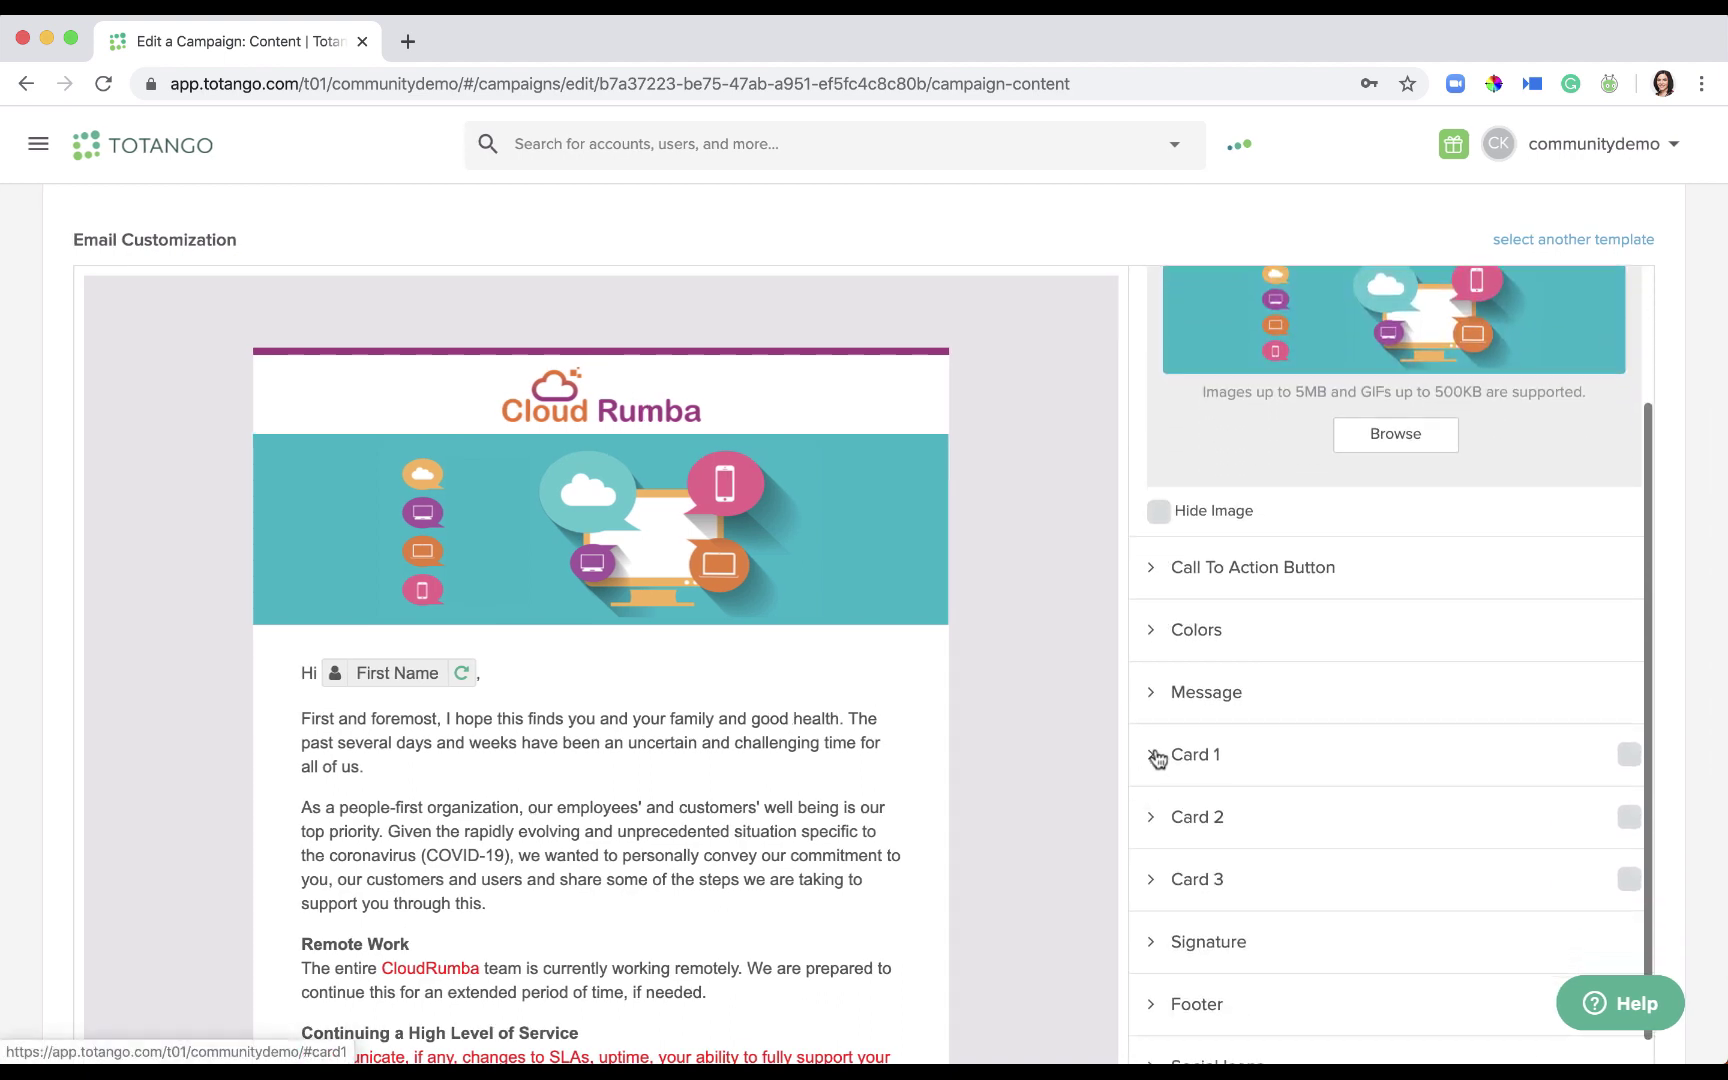
pyautogui.click(1155, 578)
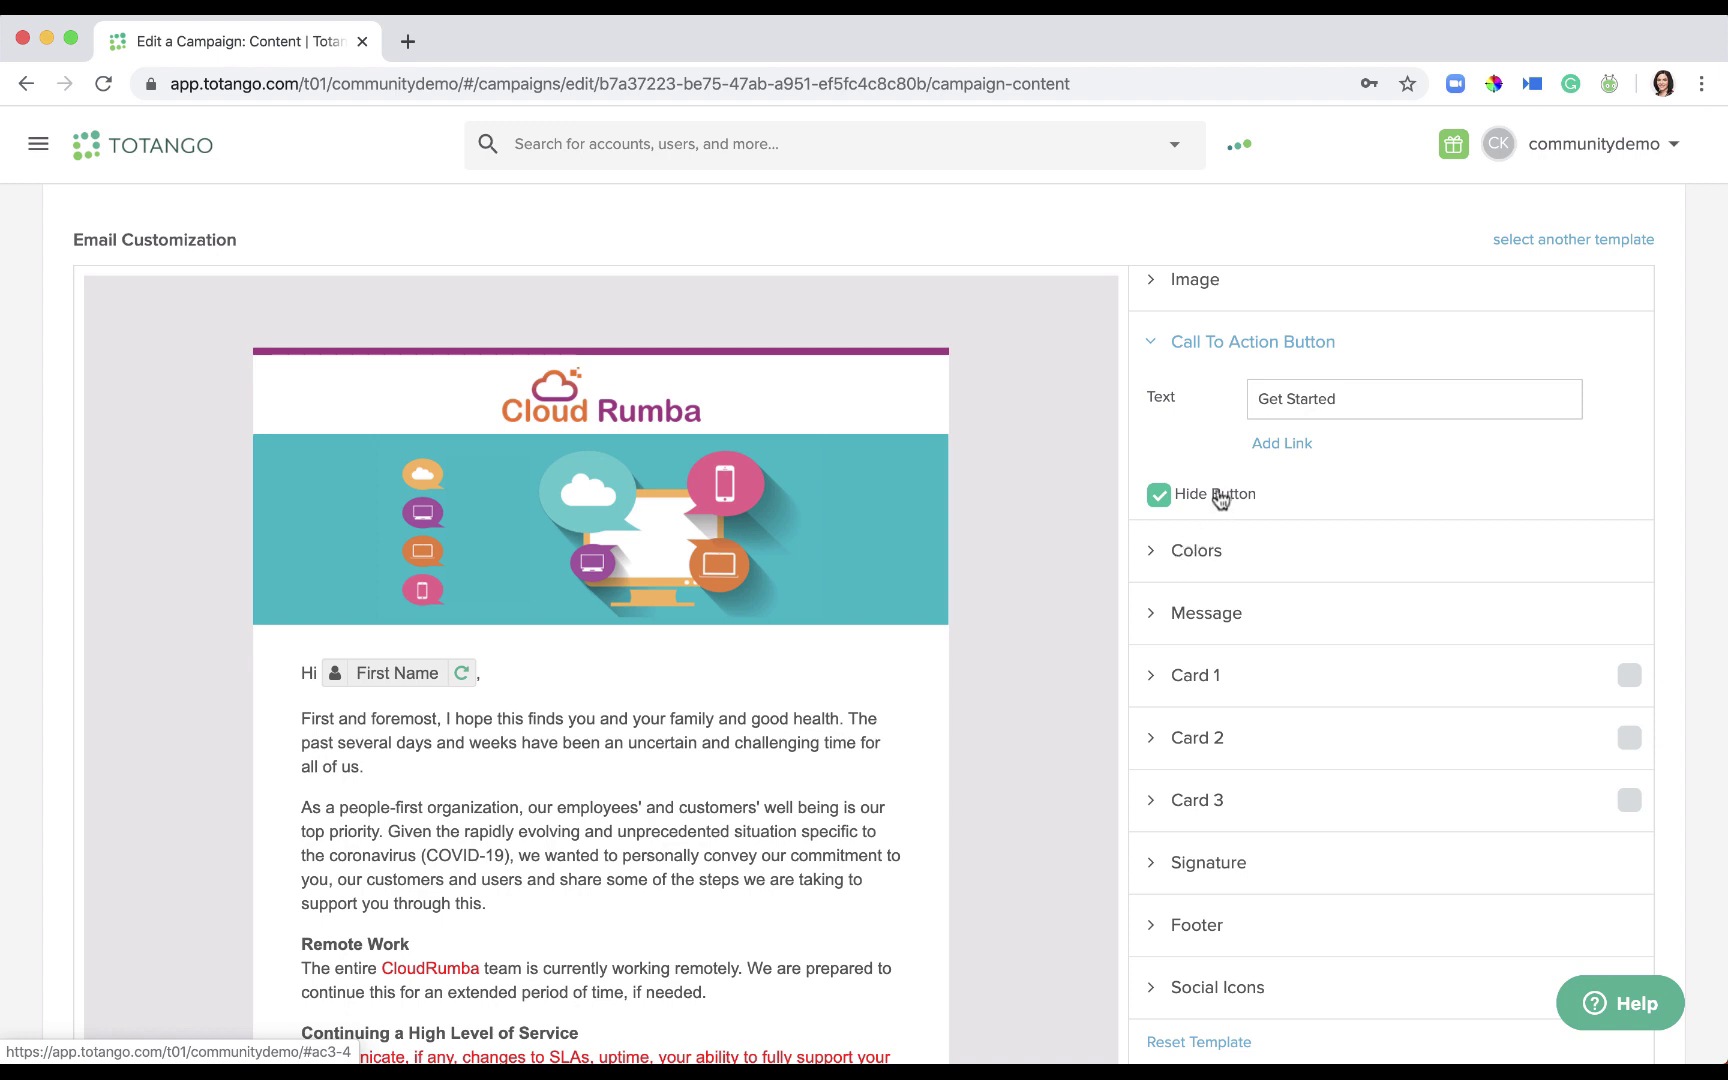
pyautogui.click(1152, 341)
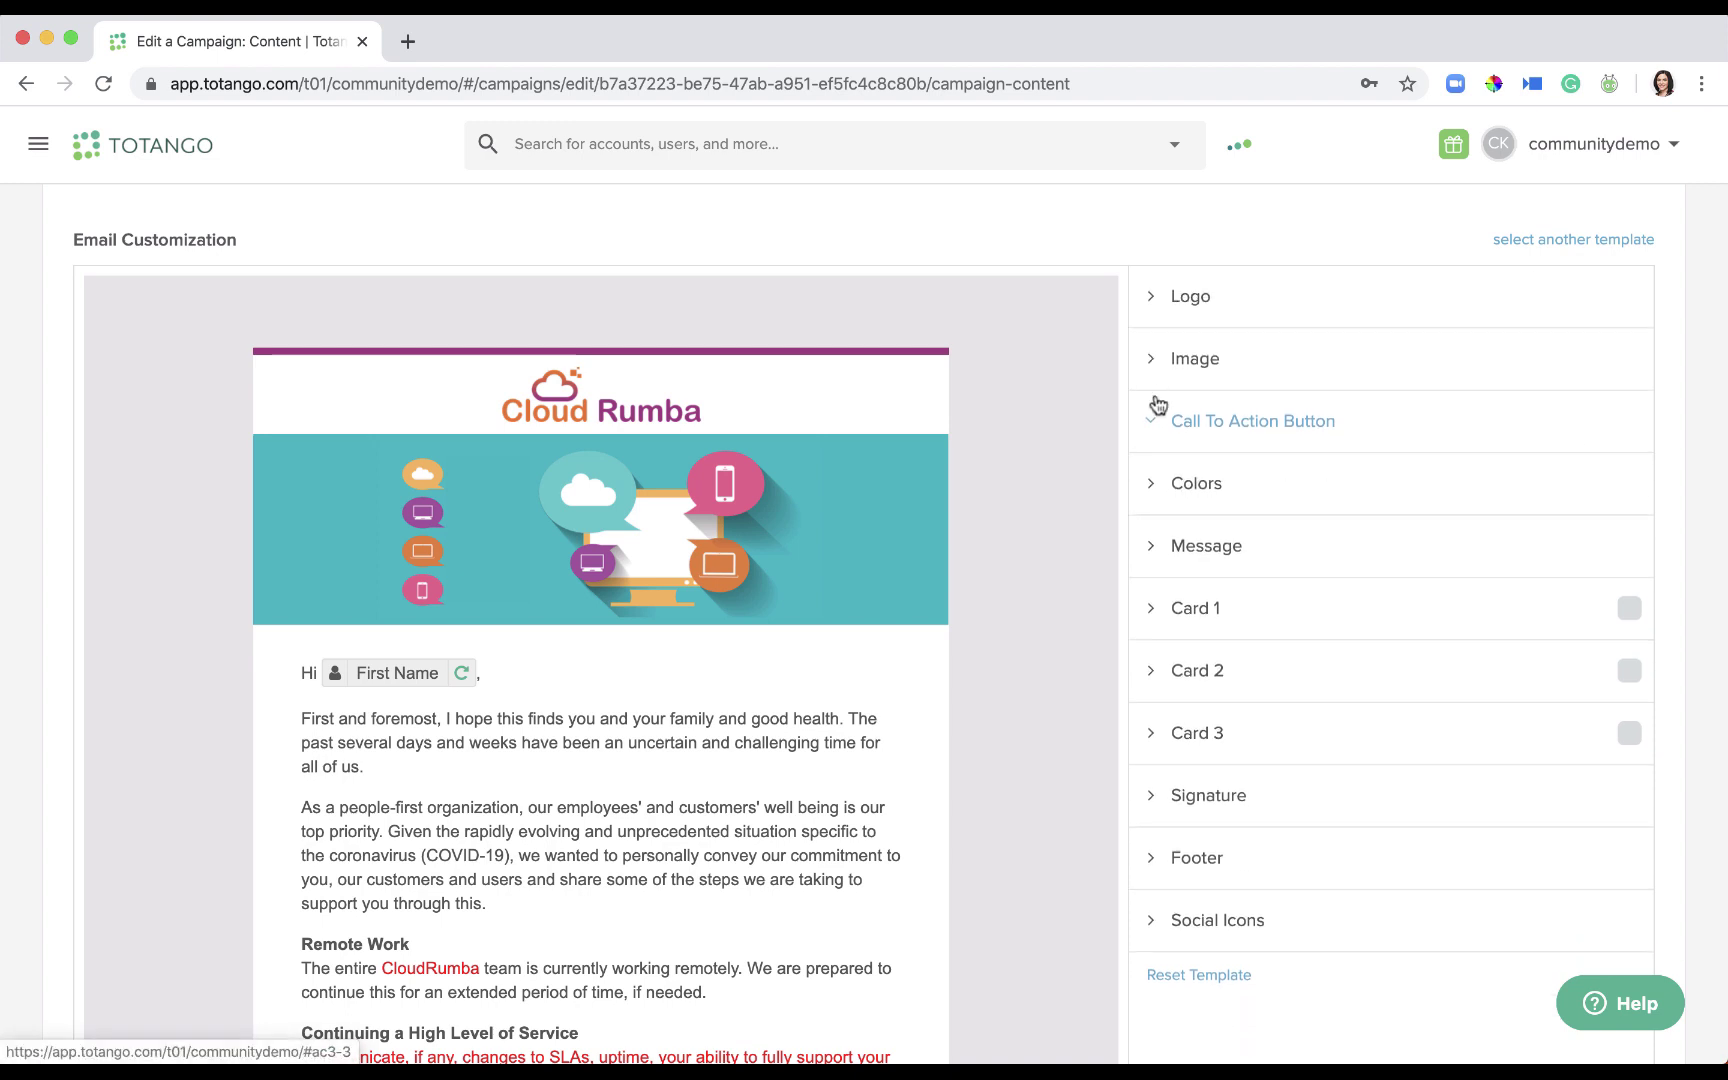
pyautogui.click(1166, 490)
pyautogui.click(1166, 490)
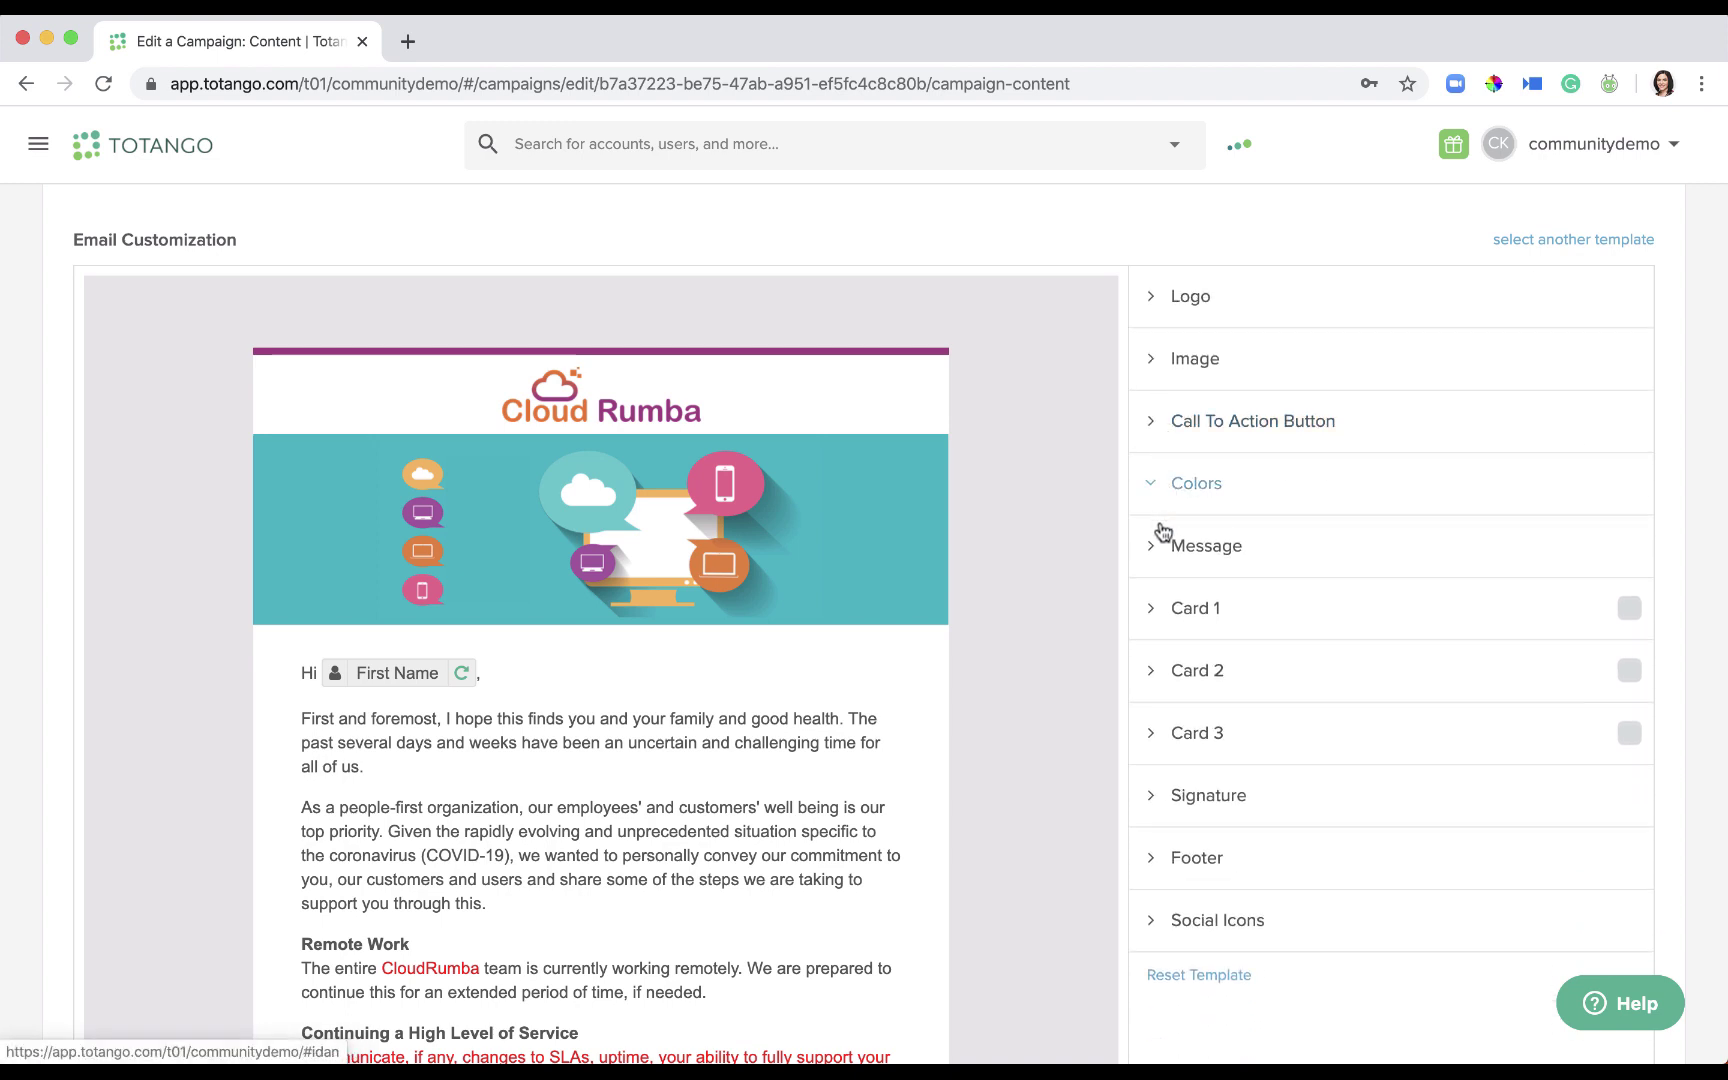
pyautogui.click(1161, 544)
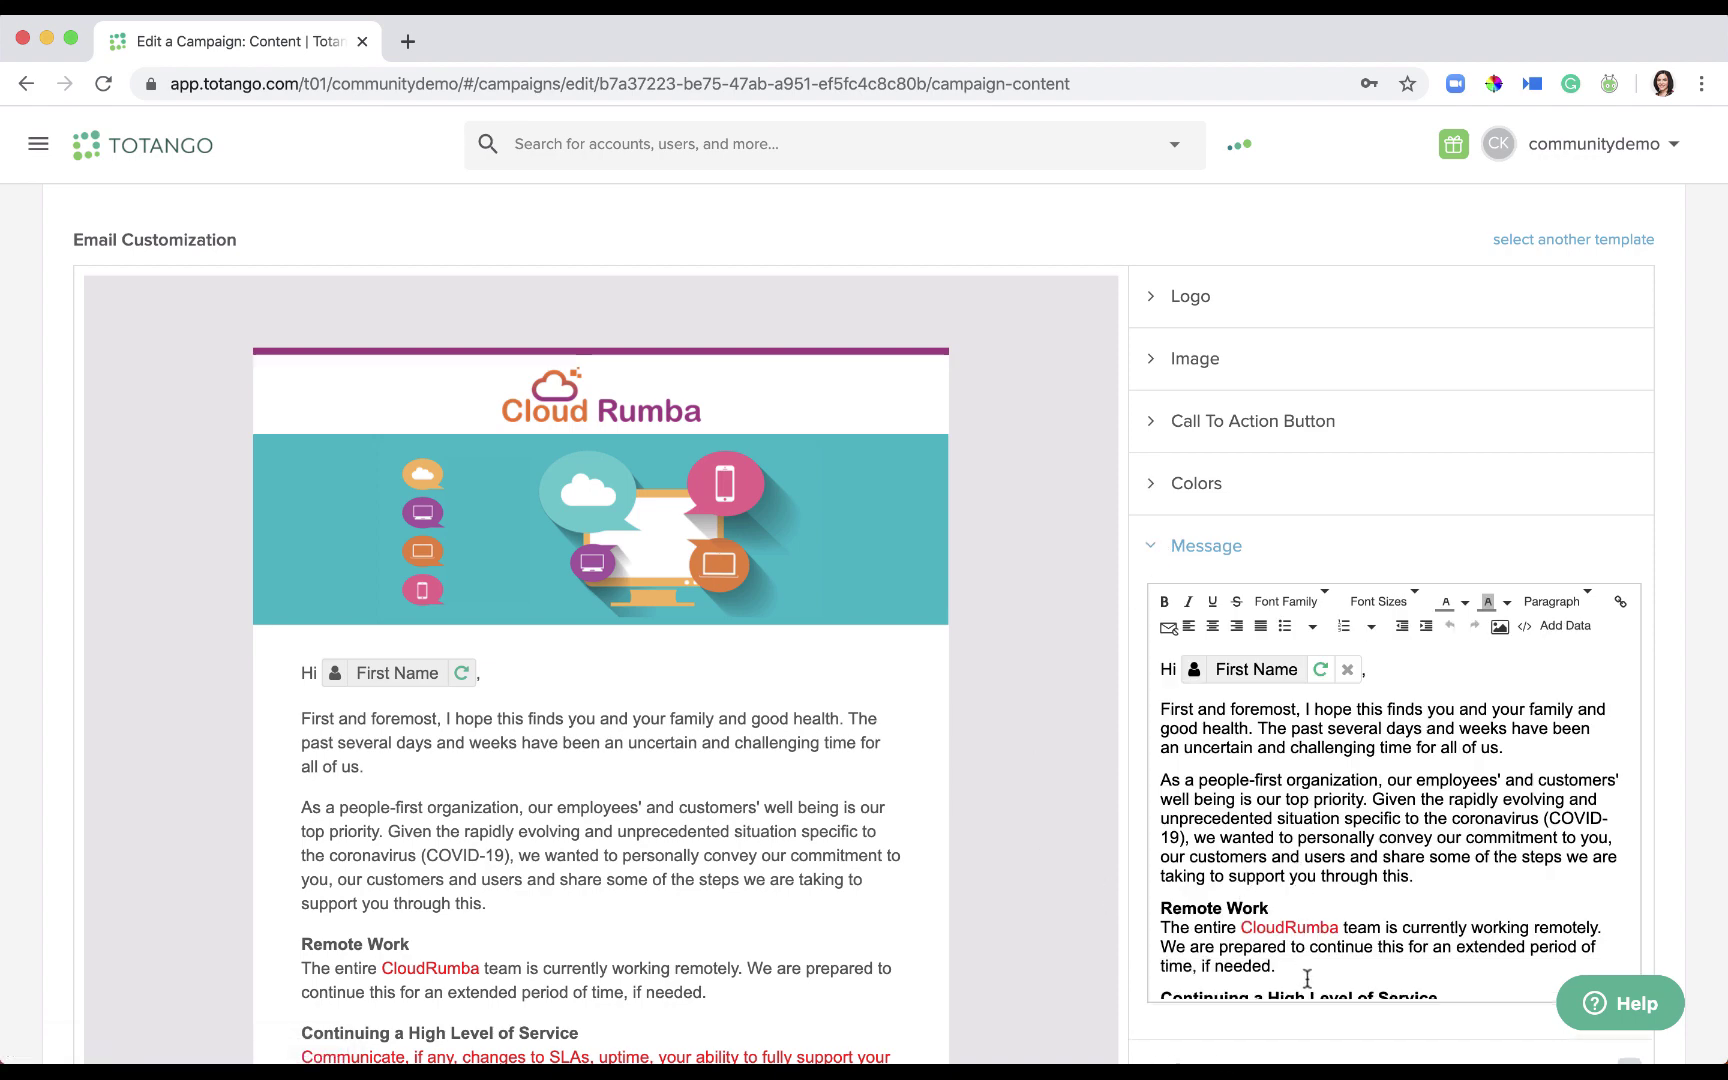
pyautogui.scroll(-10, 1307, 978)
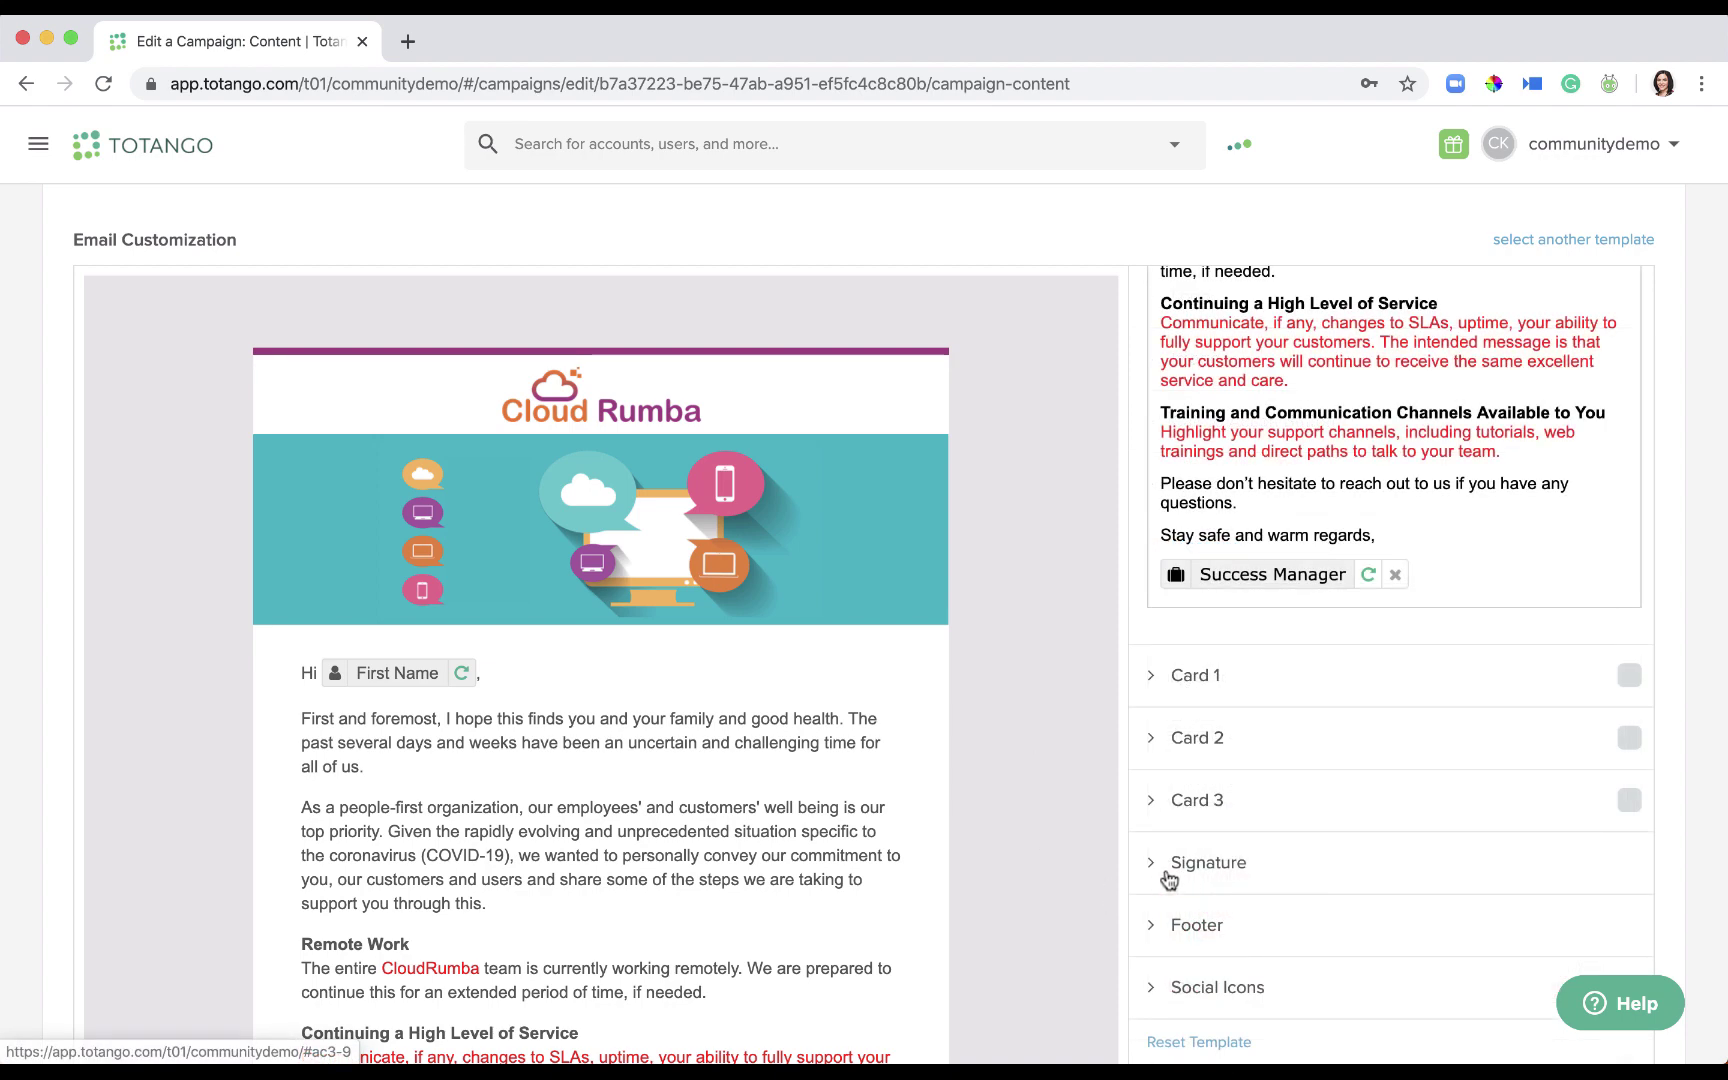
# Review the email's Signature and Footer customization settings.
pyautogui.click(1152, 862)
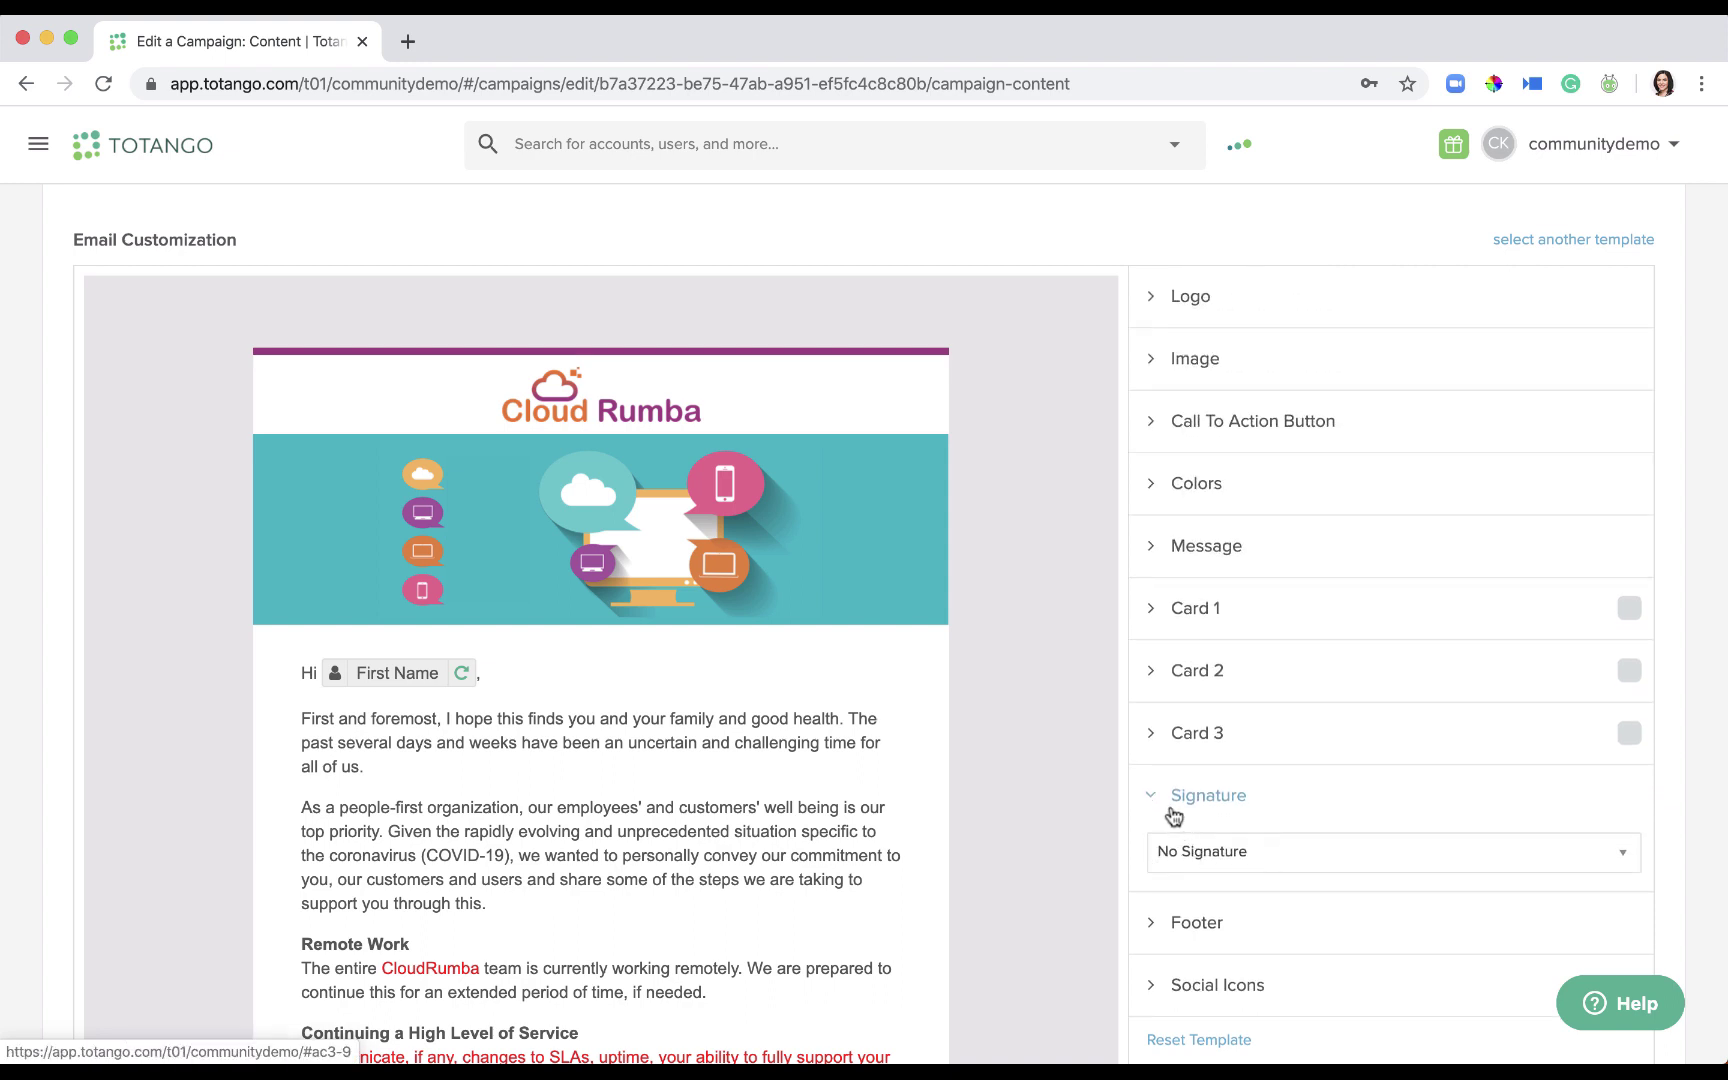
pyautogui.click(1167, 800)
pyautogui.click(1158, 861)
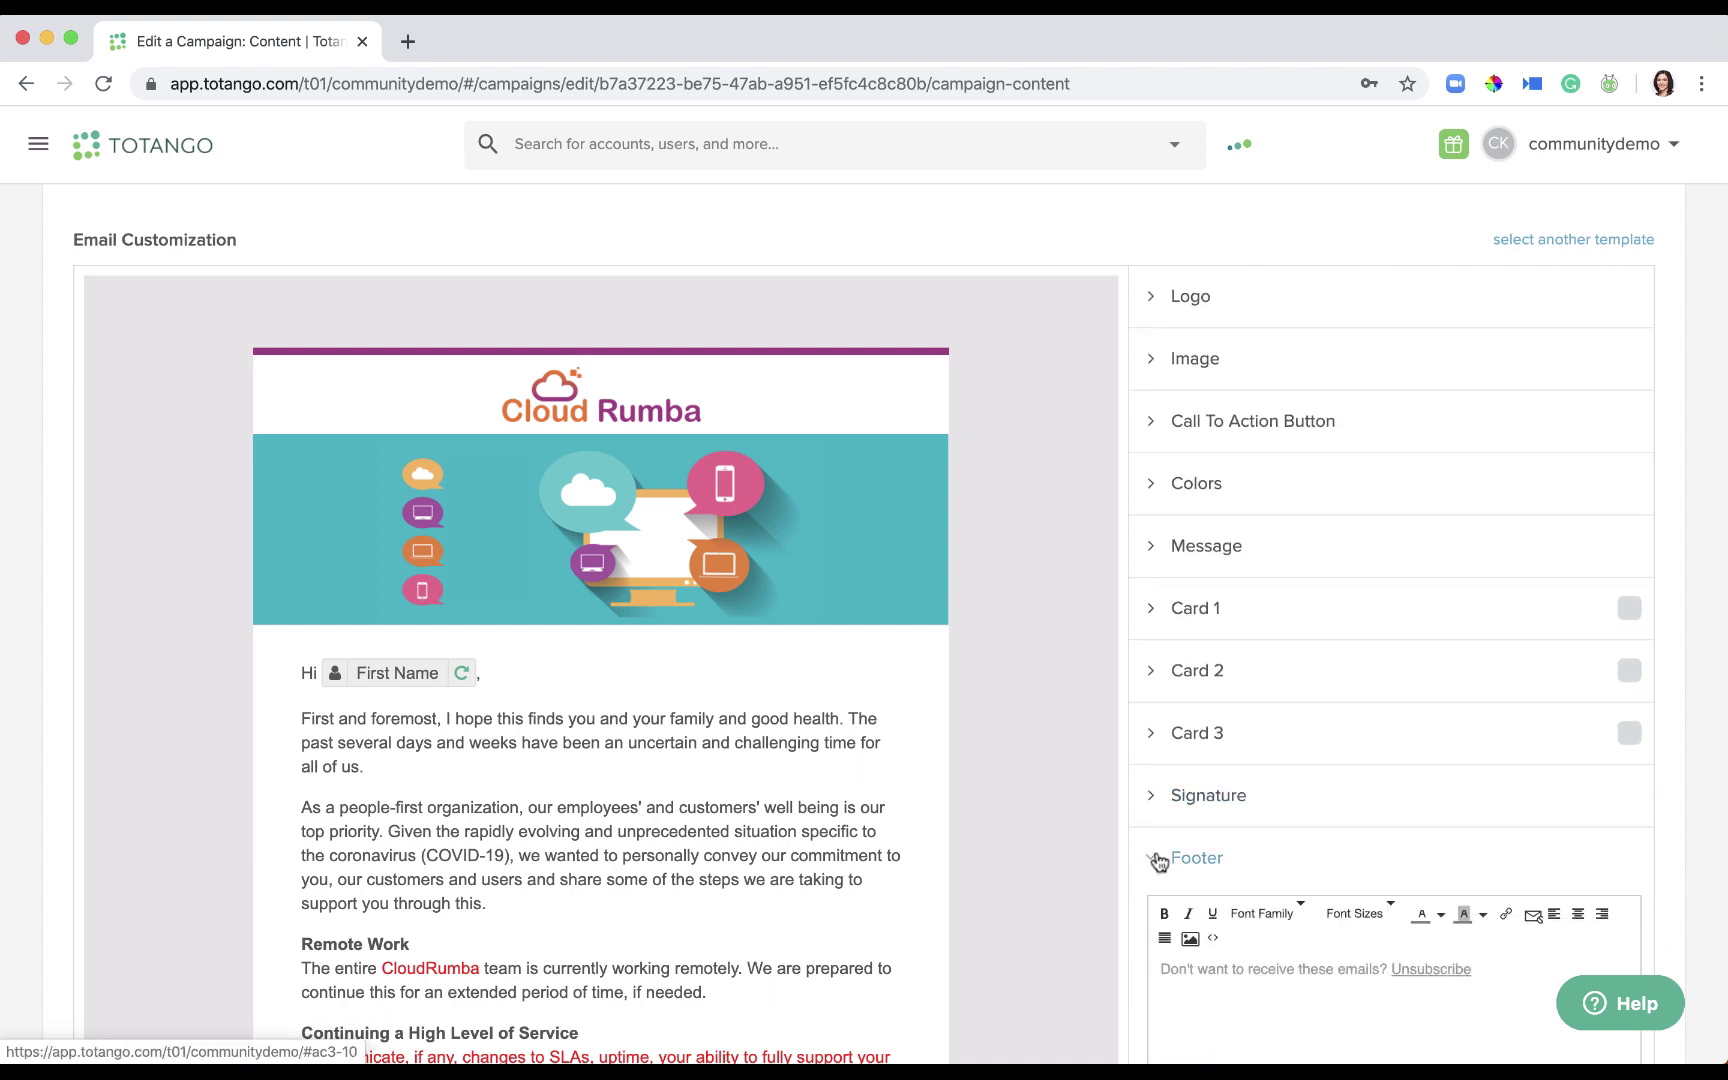
pyautogui.click(1158, 861)
# Go to the campaign's Activate stage, review its schedule and status settings, and return to the toolkit's campaign list.
pyautogui.scroll(-3, 1129, 988)
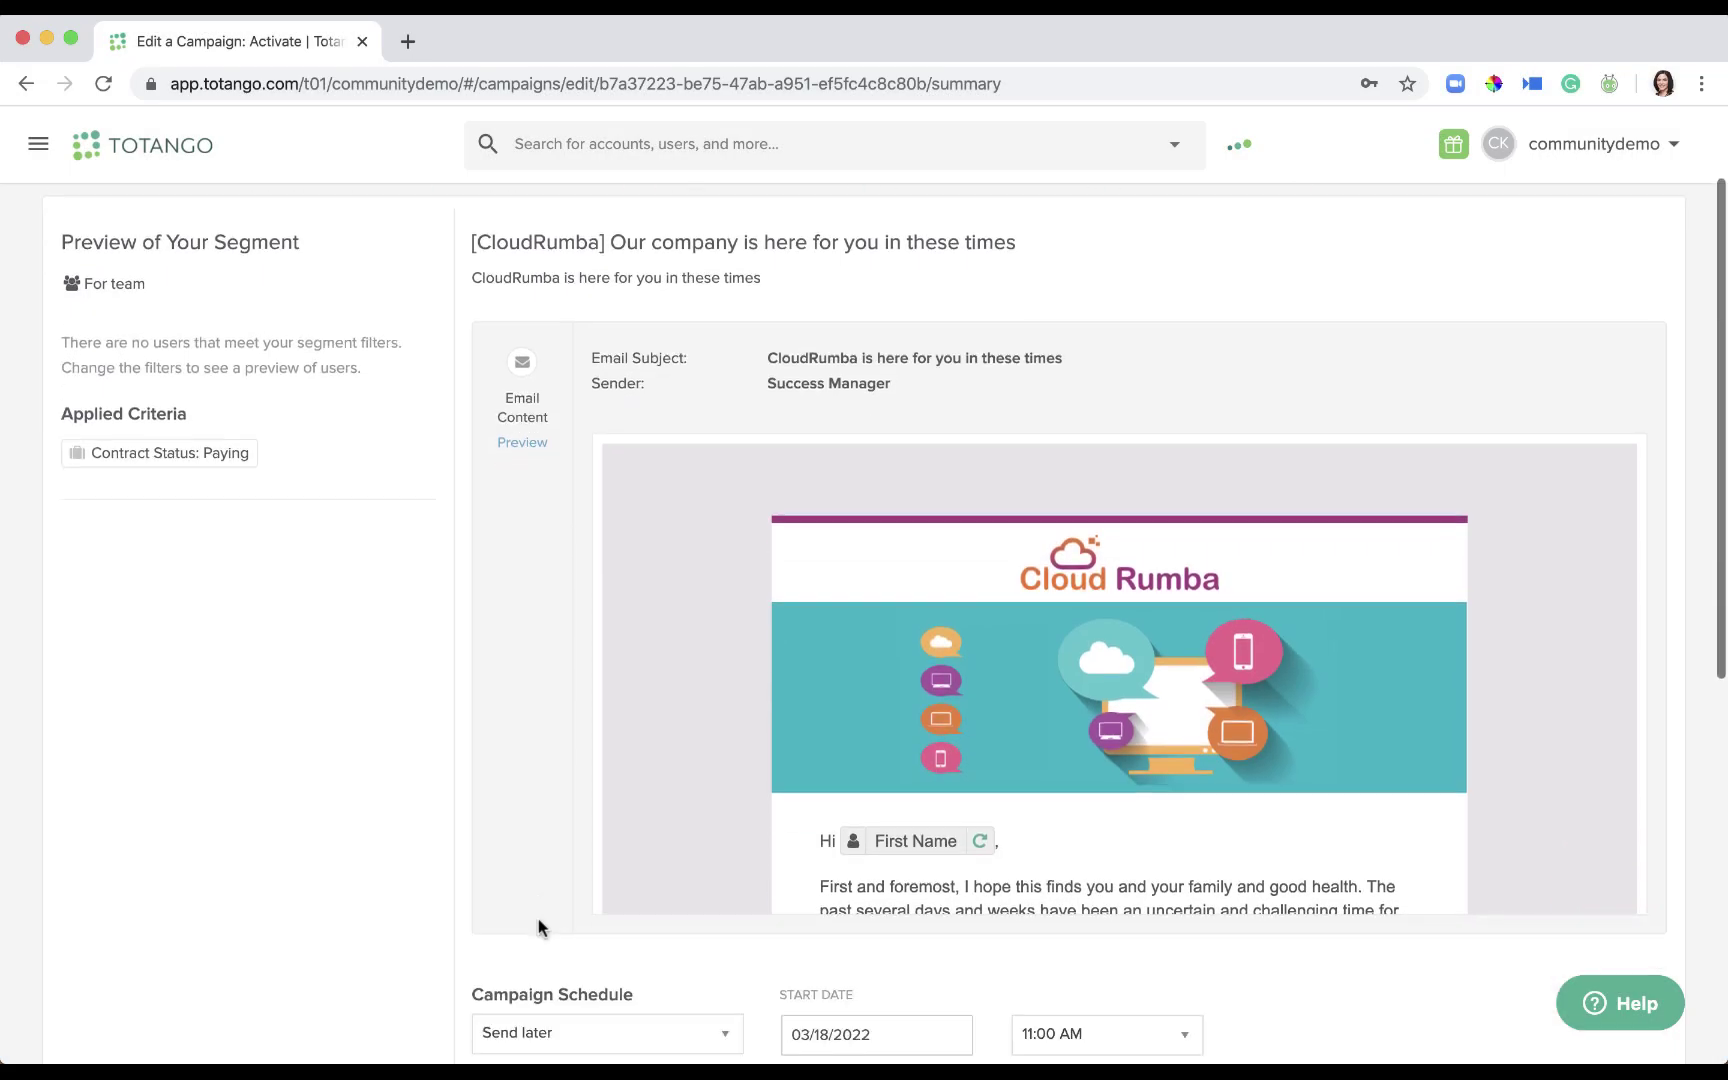
pyautogui.scroll(-3, 539, 918)
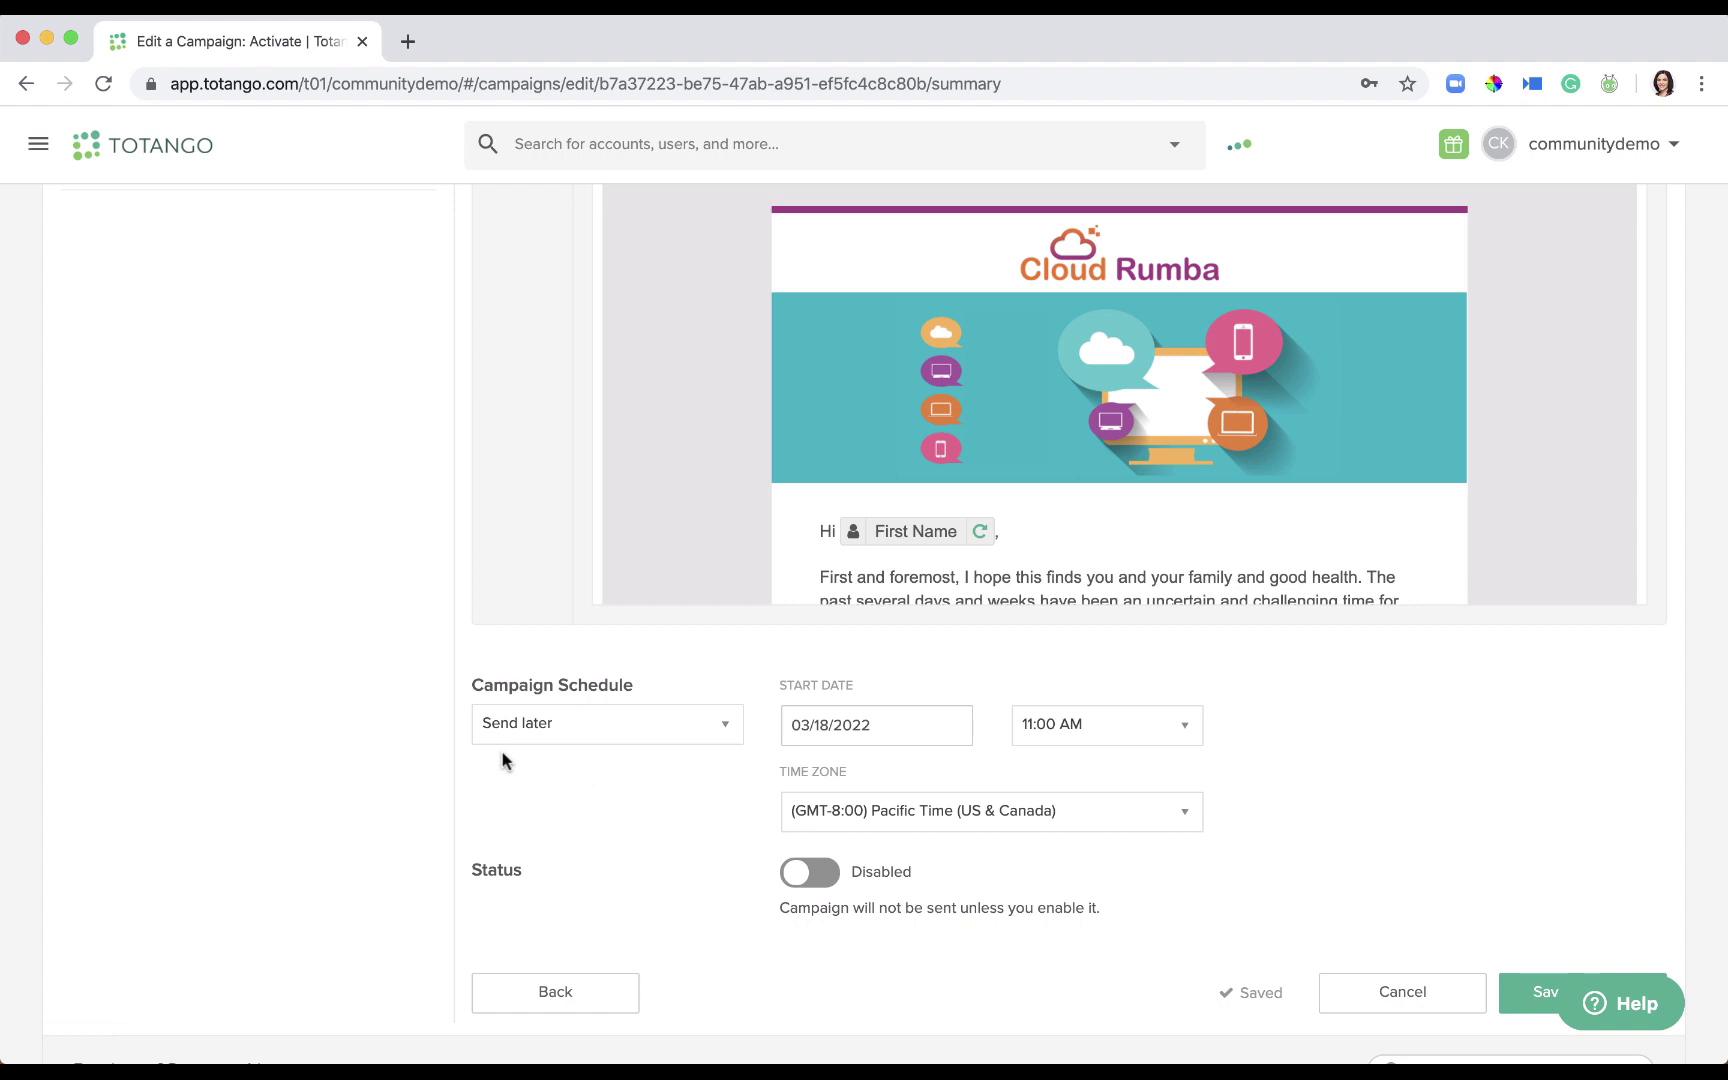
pyautogui.click(806, 878)
pyautogui.click(1522, 994)
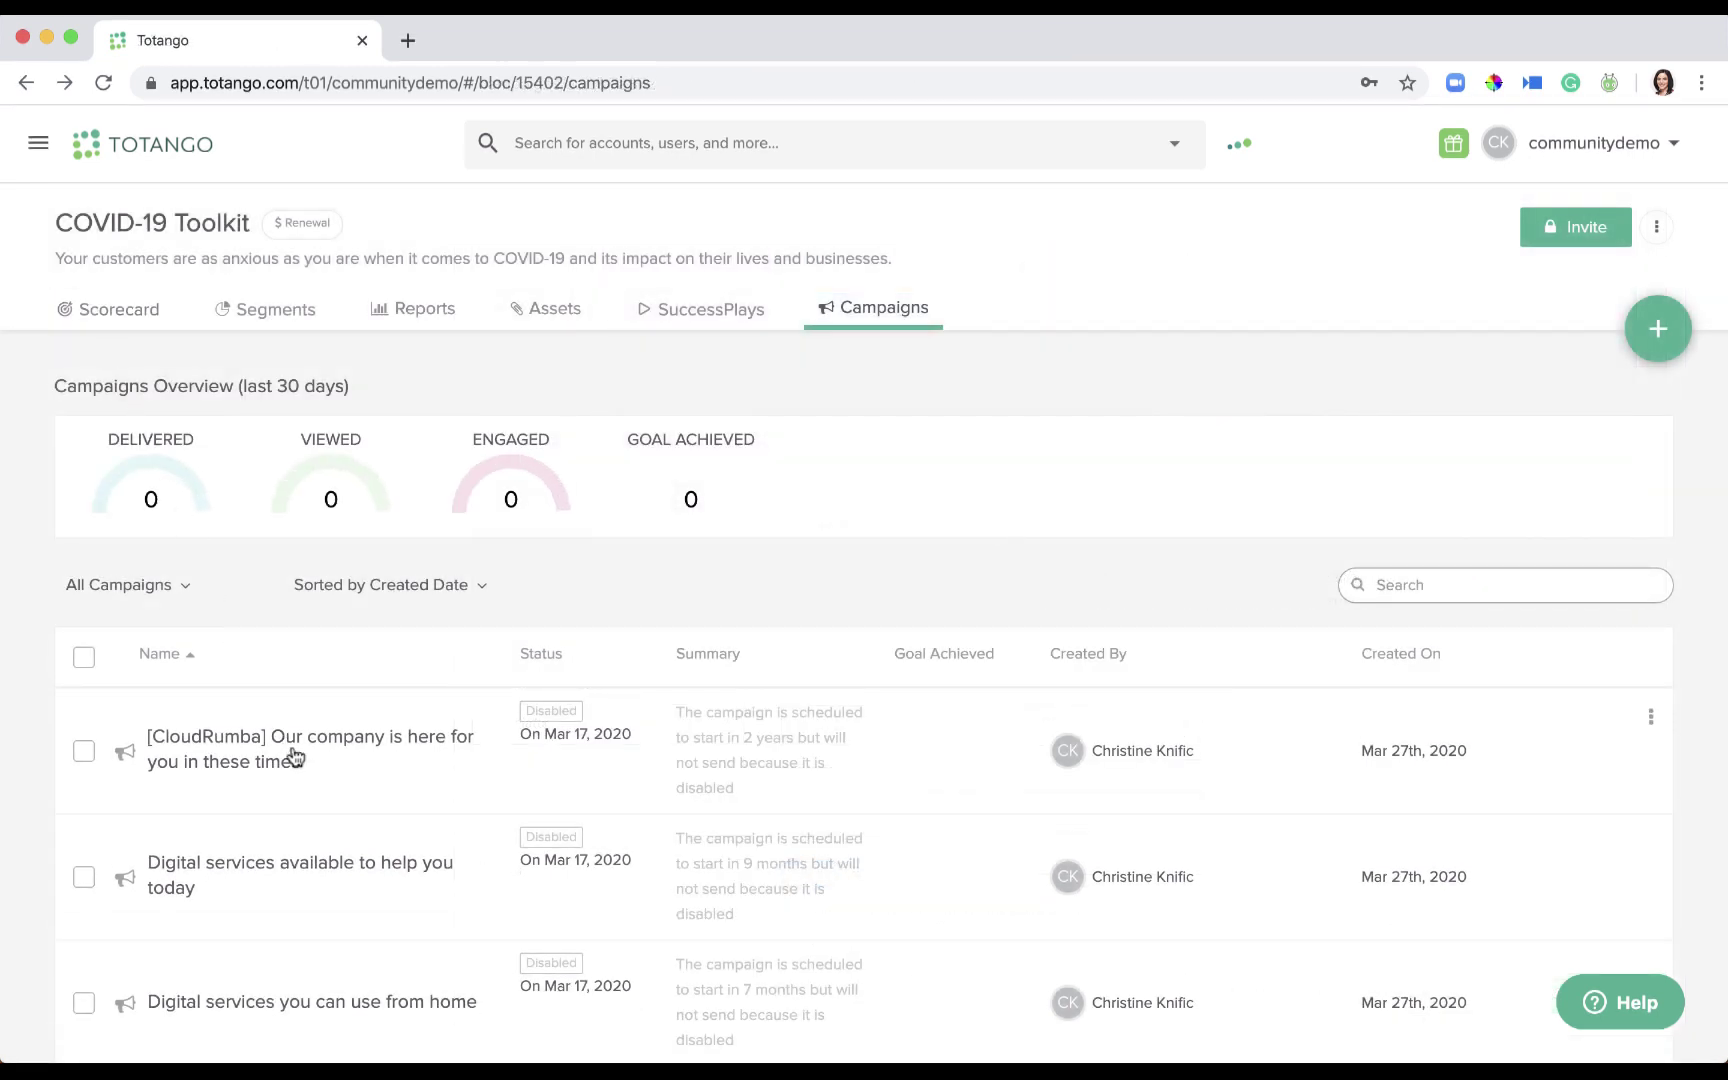
# Open the "We have solutions for your changing situation" campaign and read its email template through to the call-to-action button.
pyautogui.scroll(-1, 302, 810)
pyautogui.scroll(-2, 302, 810)
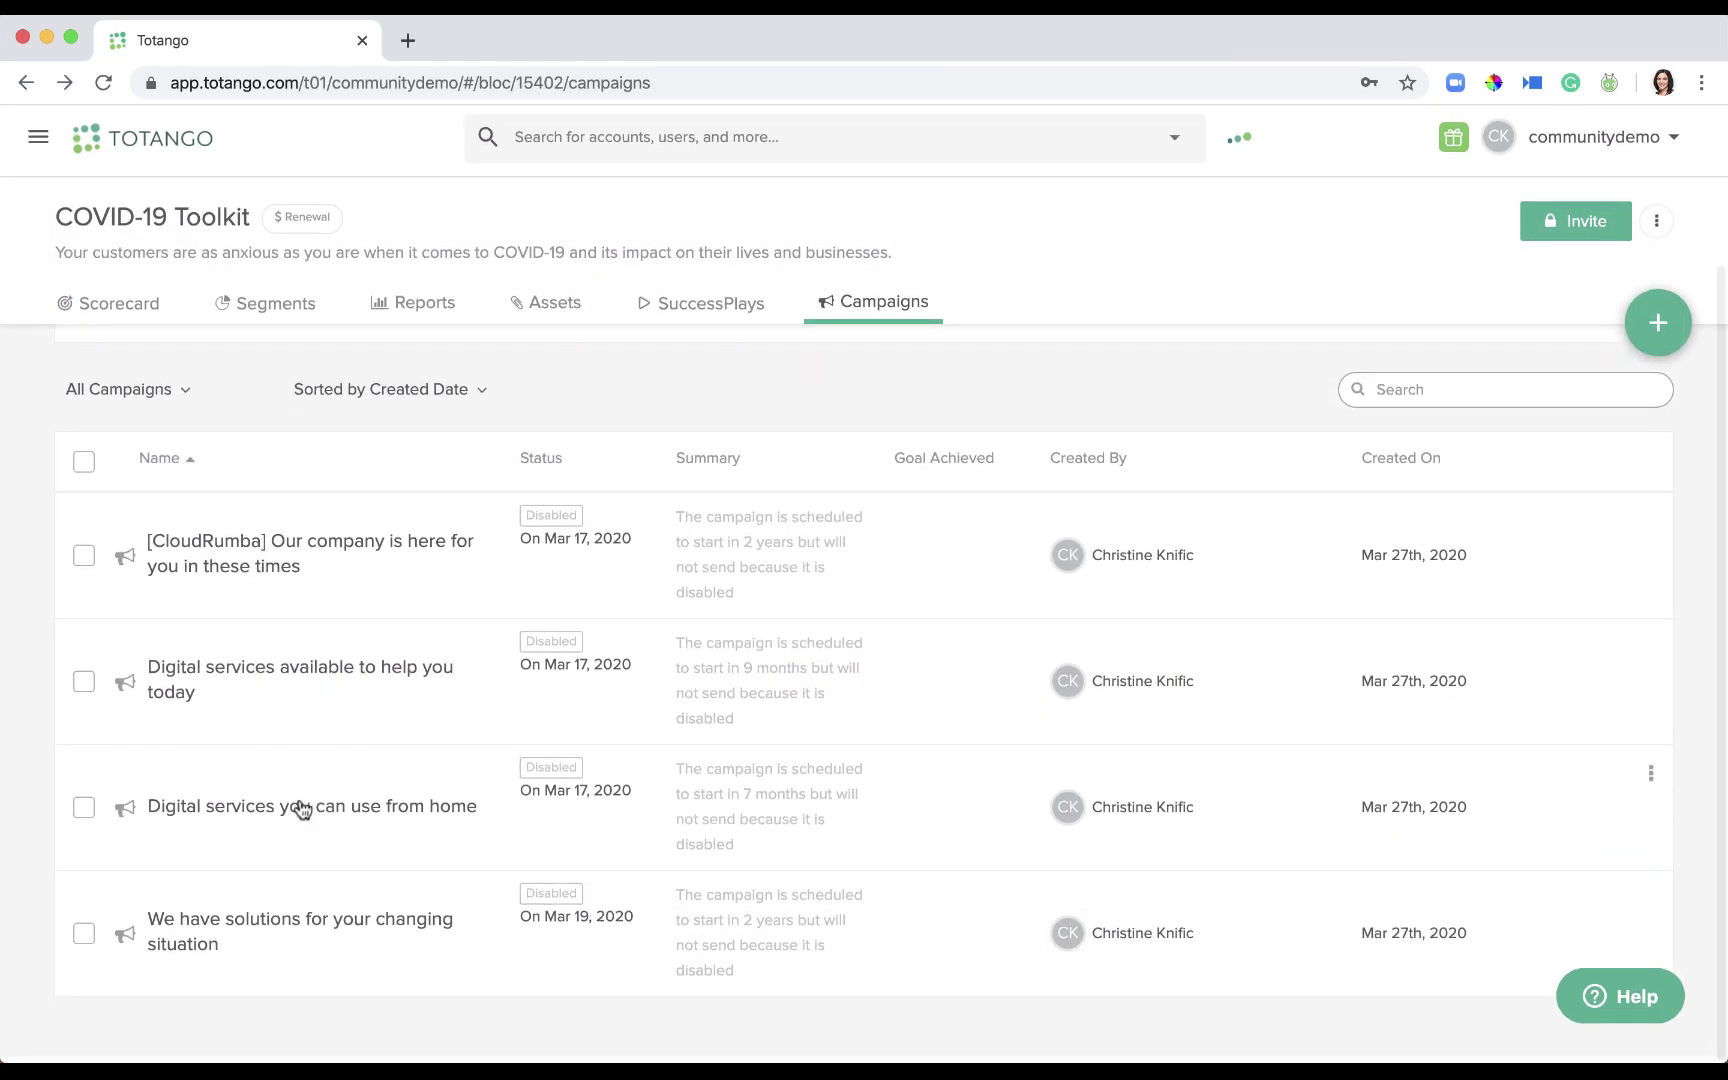
pyautogui.click(289, 925)
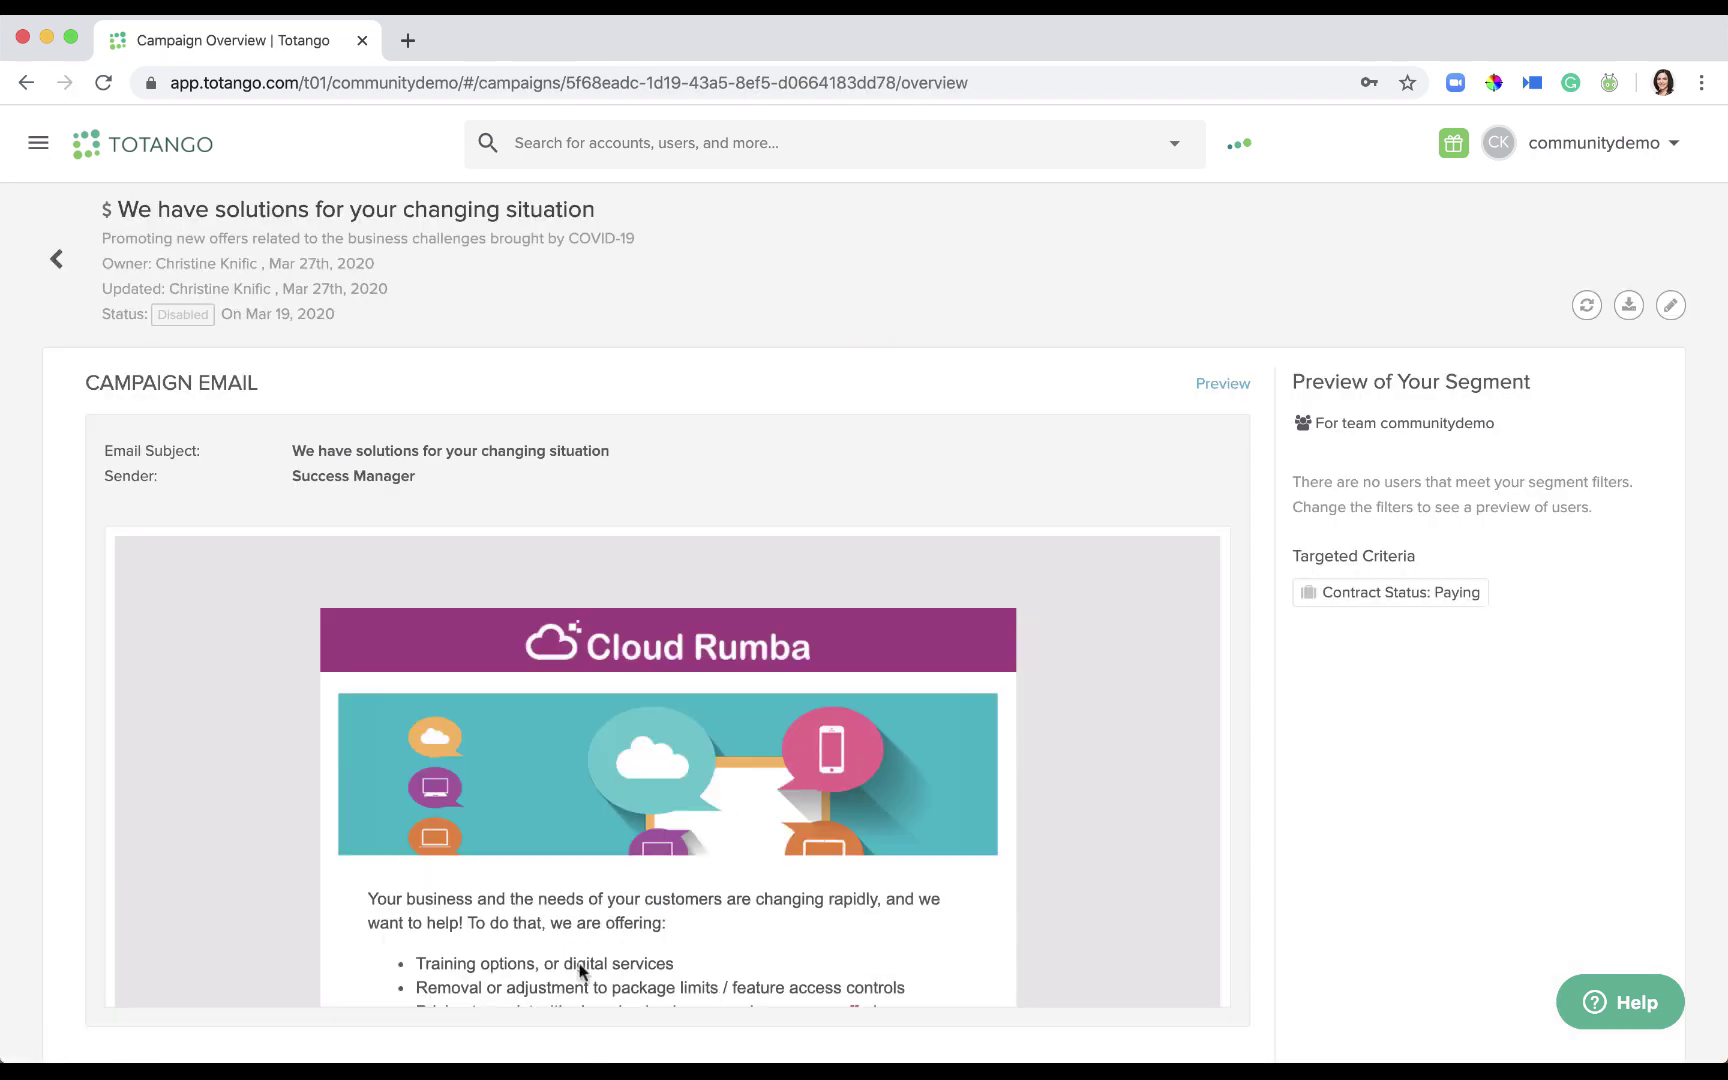
pyautogui.scroll(-5, 802, 988)
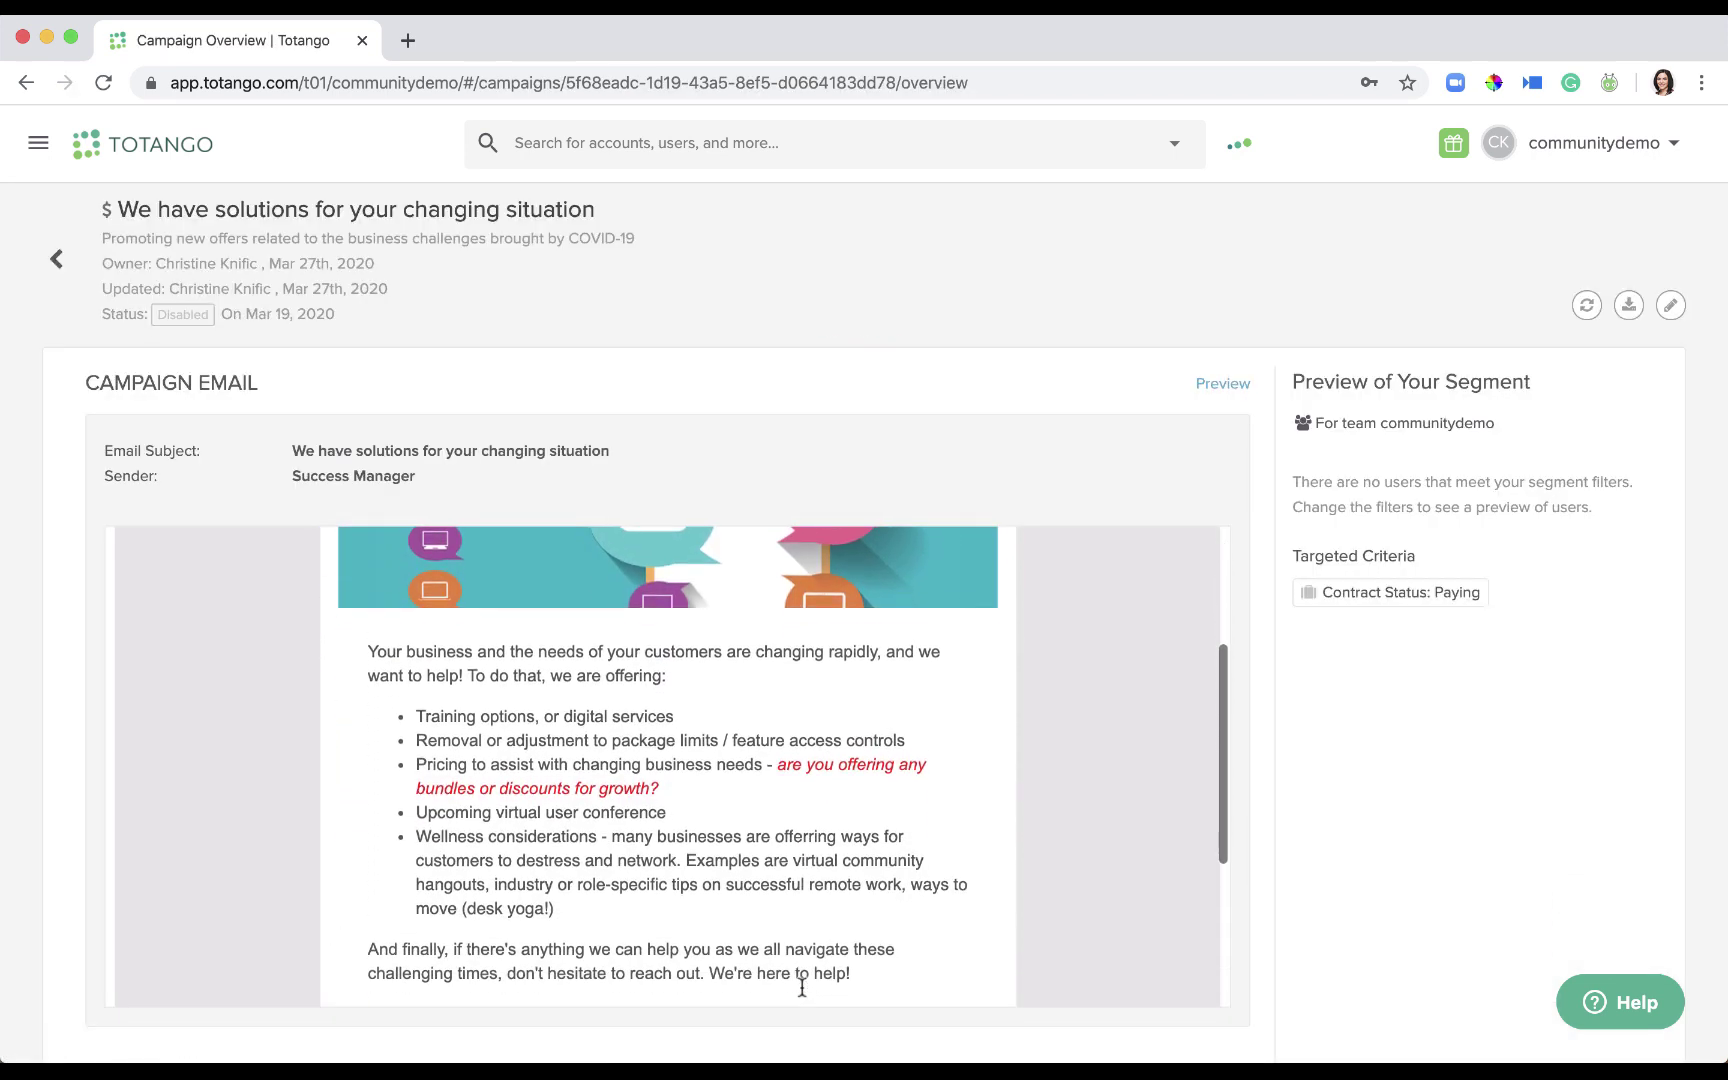
pyautogui.scroll(-1, 802, 988)
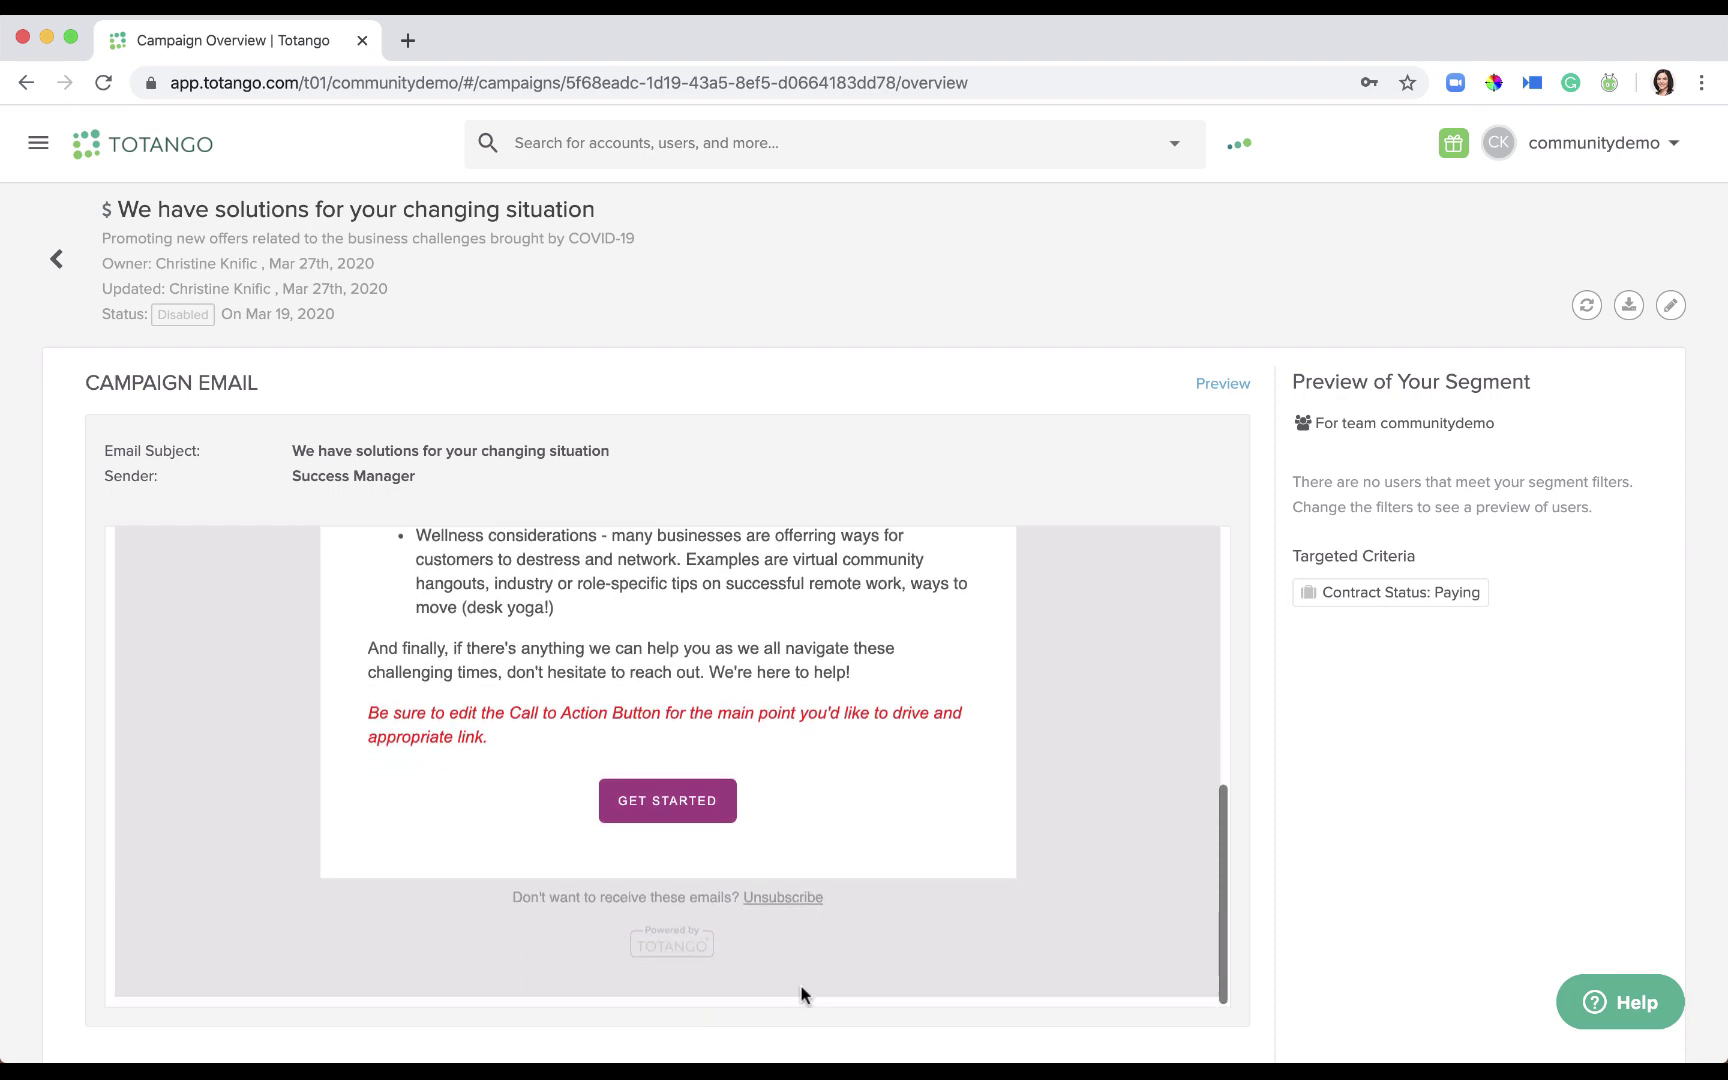